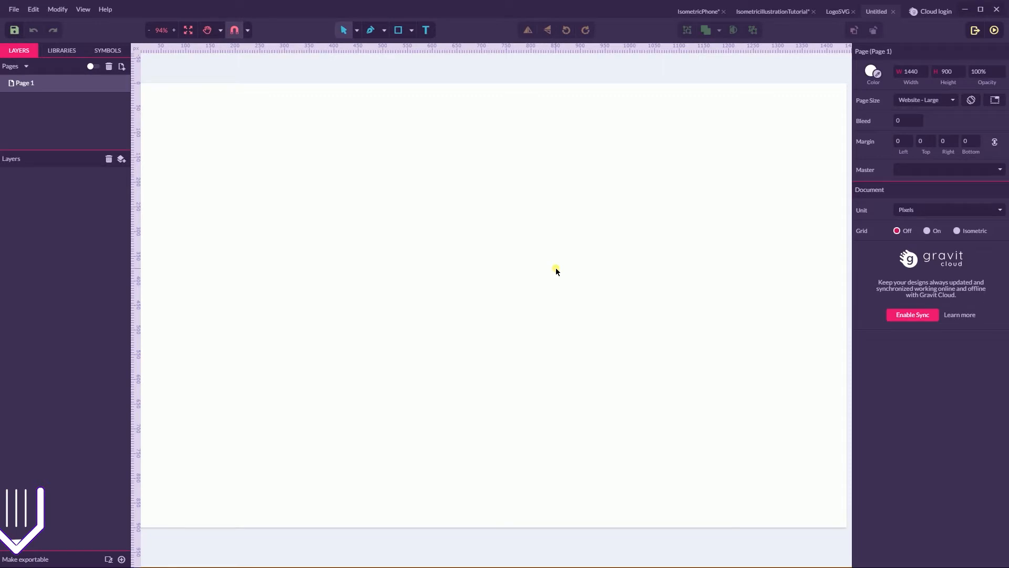
# Draw a 1440 × 900 px rectangle that covers the whole page as a background
pyautogui.click(412, 31)
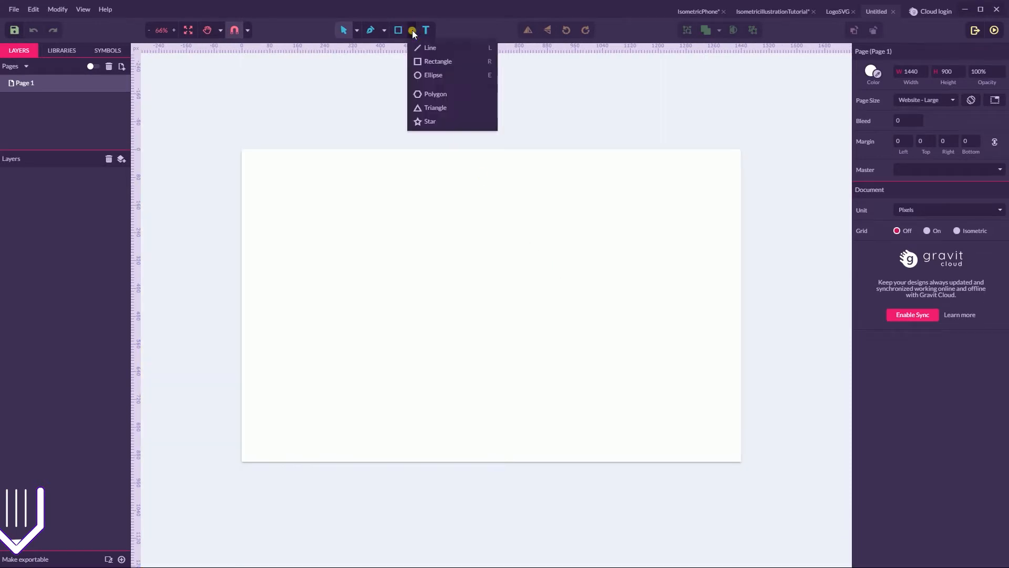
pyautogui.click(420, 61)
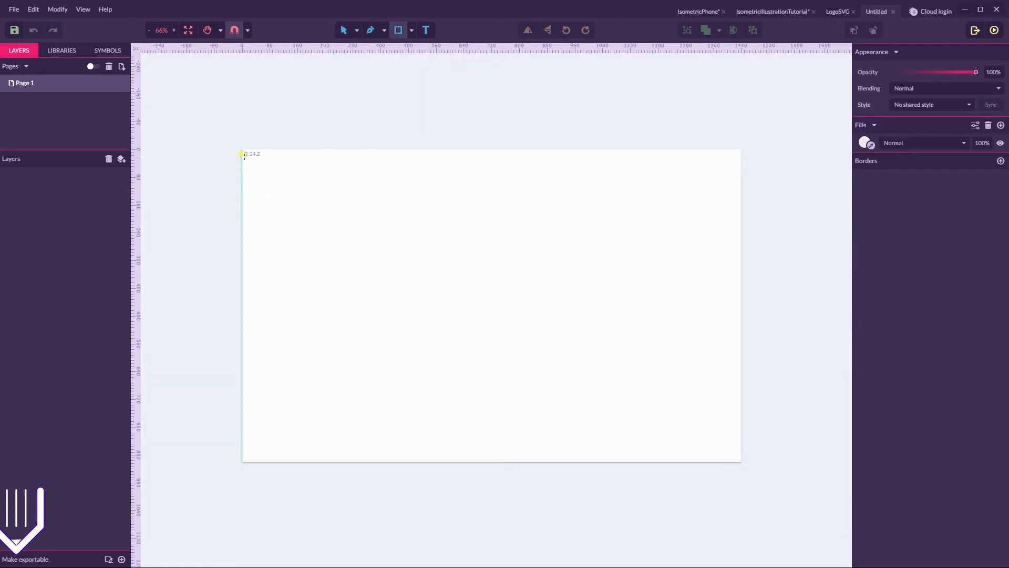
pyautogui.moveTo(245, 152); pyautogui.dragTo(743, 464)
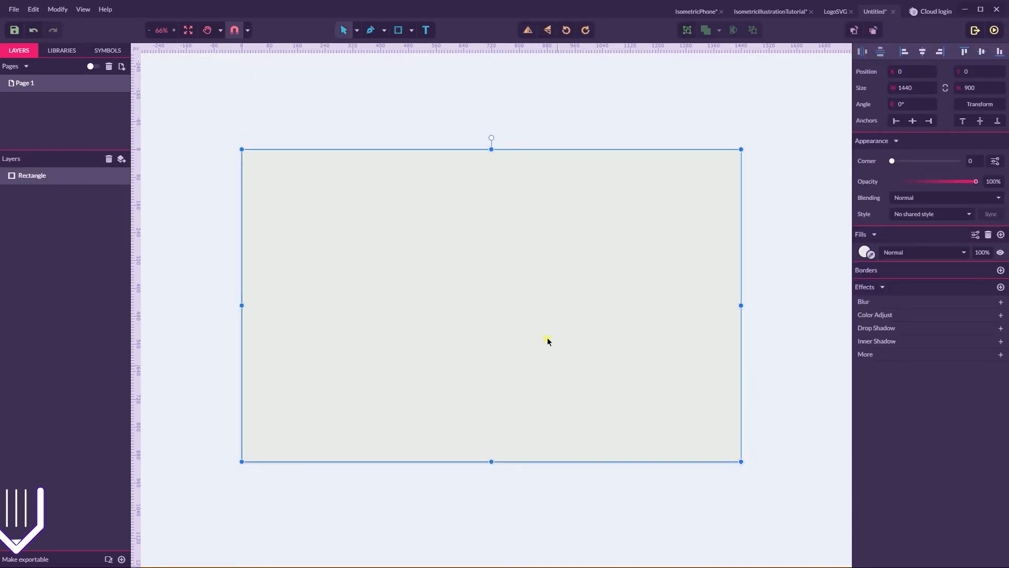
# Fill the background rectangle with the diagonal linear gradient swatch running from #361B68 through #5761AC to #D897F4
pyautogui.click(864, 253)
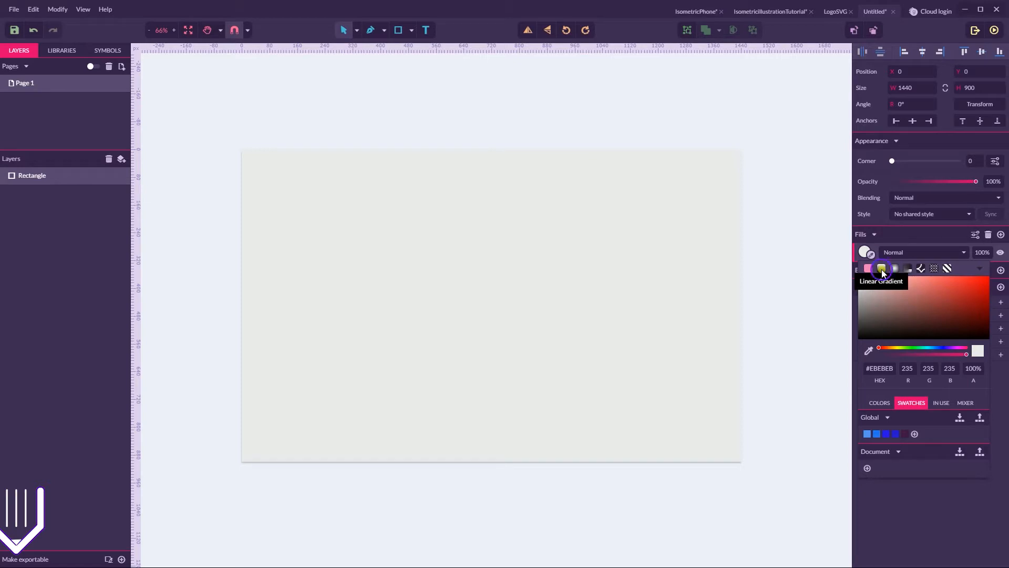
pyautogui.click(882, 269)
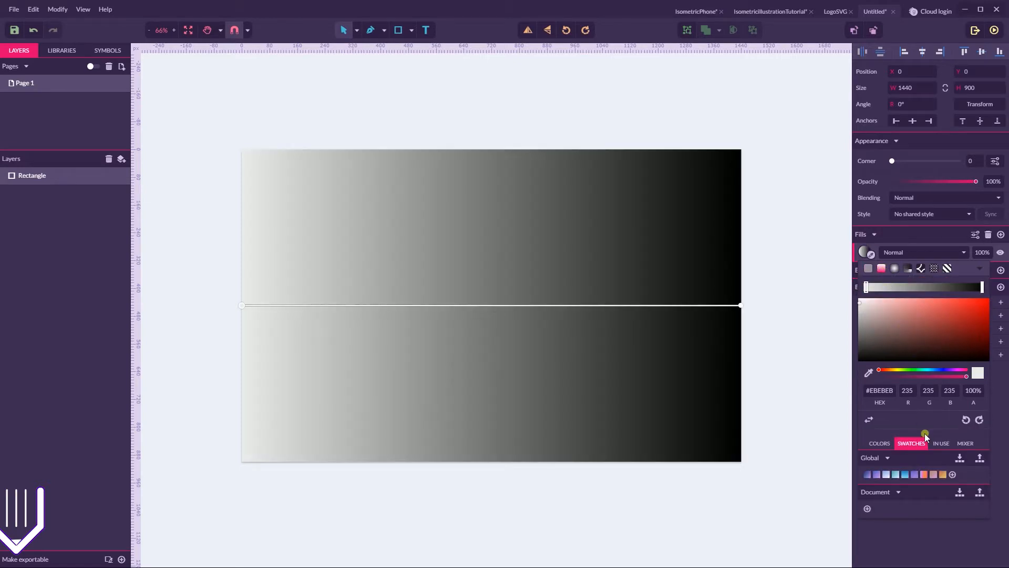
pyautogui.click(868, 476)
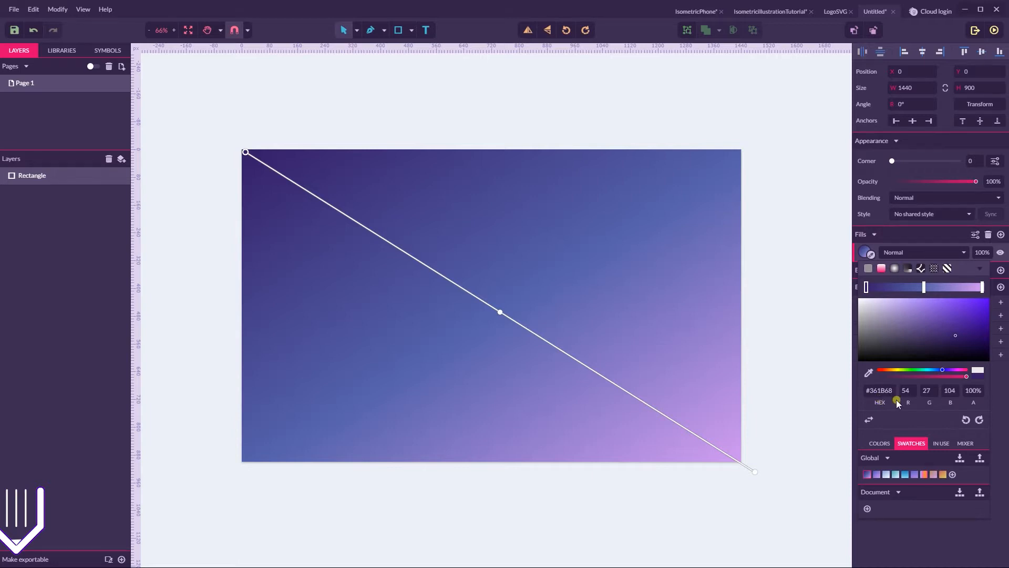
pyautogui.click(924, 287)
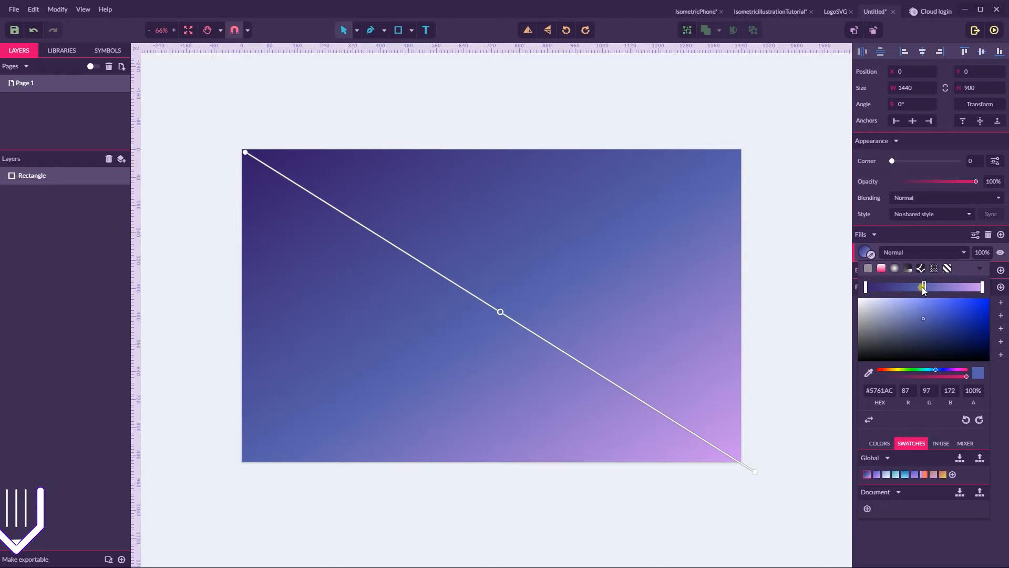
pyautogui.click(982, 287)
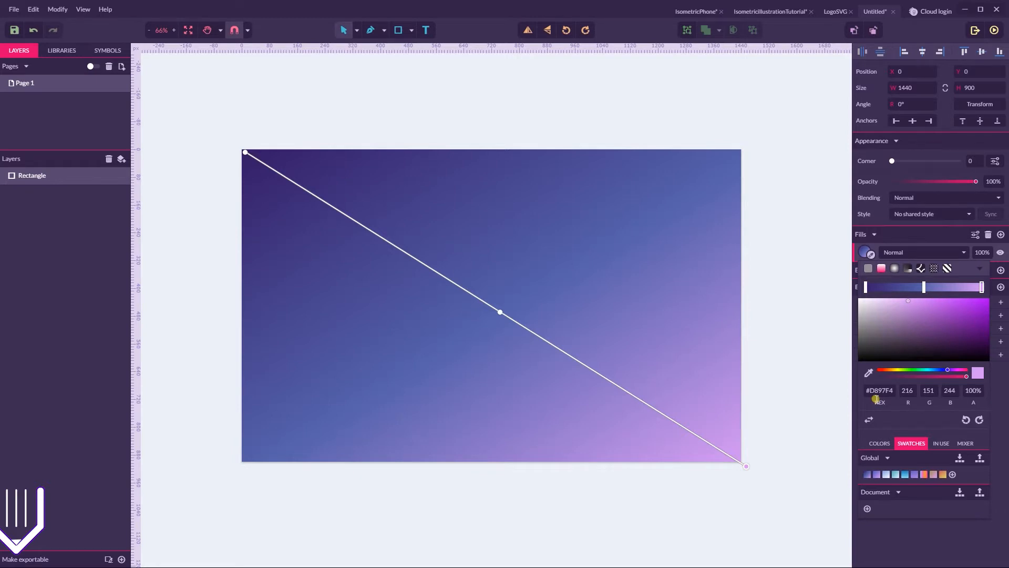
# Close the fill settings and lock the background rectangle's layer
pyautogui.click(800, 295)
pyautogui.click(486, 232)
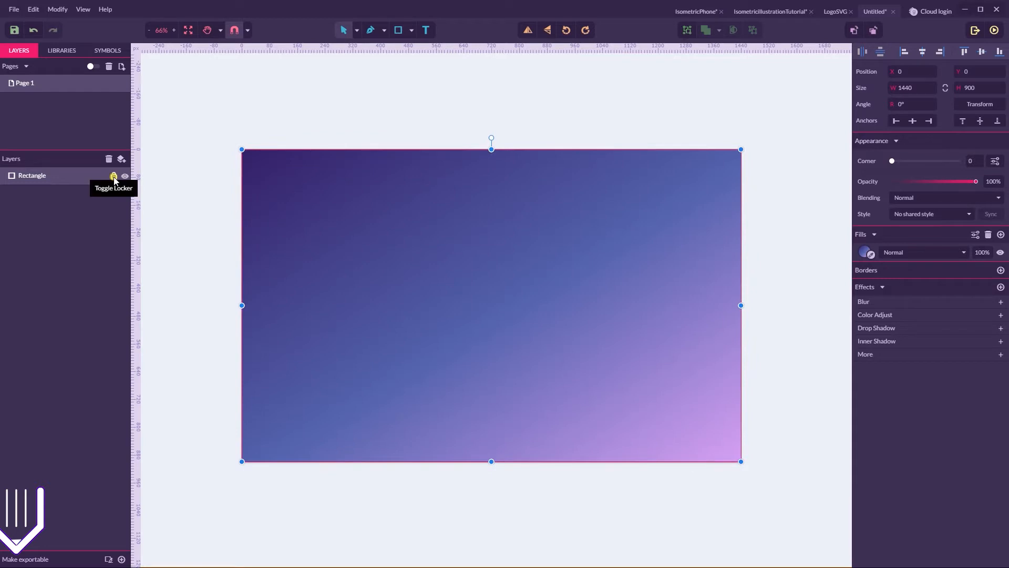
pyautogui.click(113, 177)
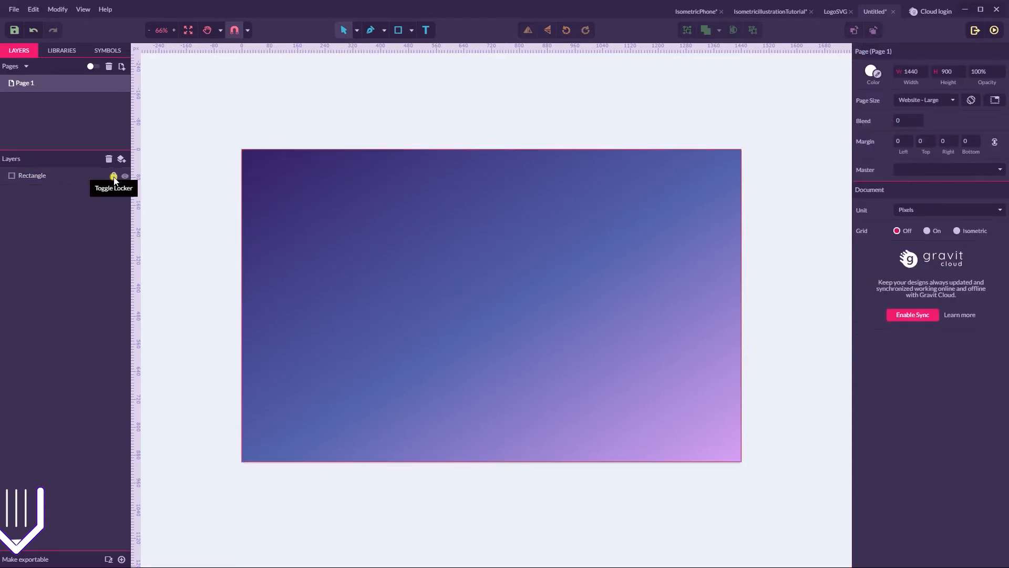
# Turn on the isometric grid for the document and check the snapping options, including Snap to Grid
pyautogui.click(956, 231)
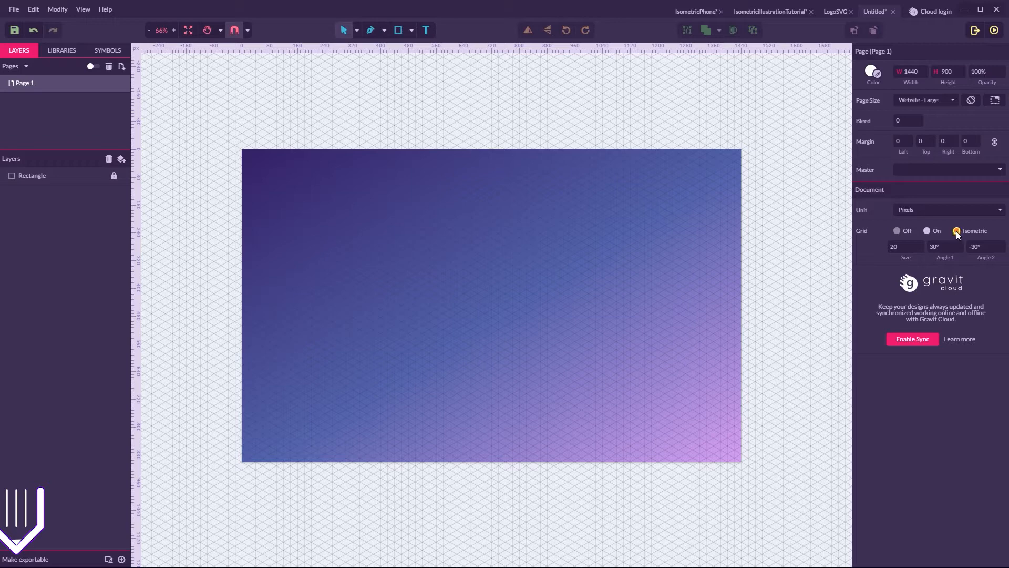
pyautogui.click(248, 31)
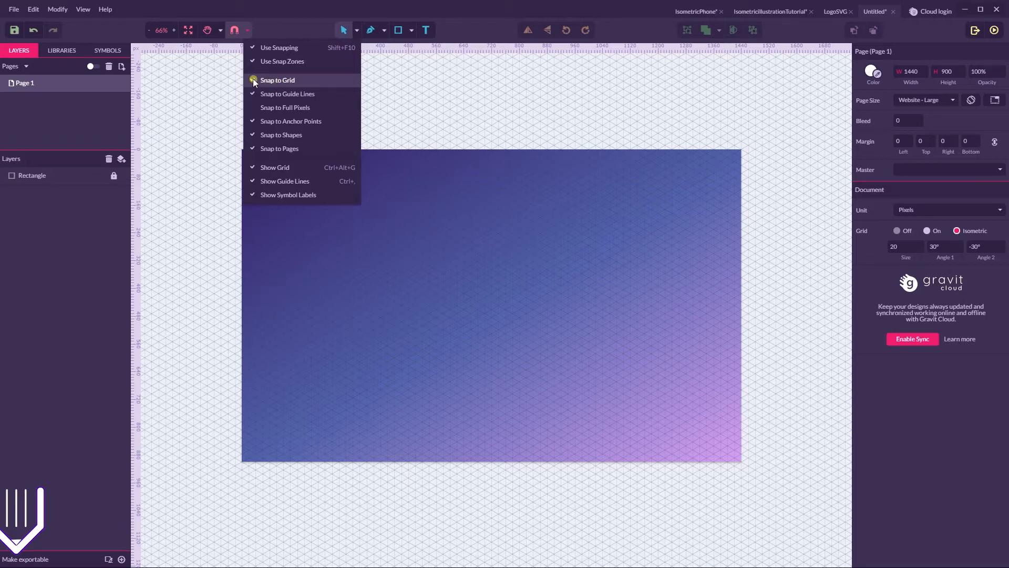
pyautogui.click(268, 113)
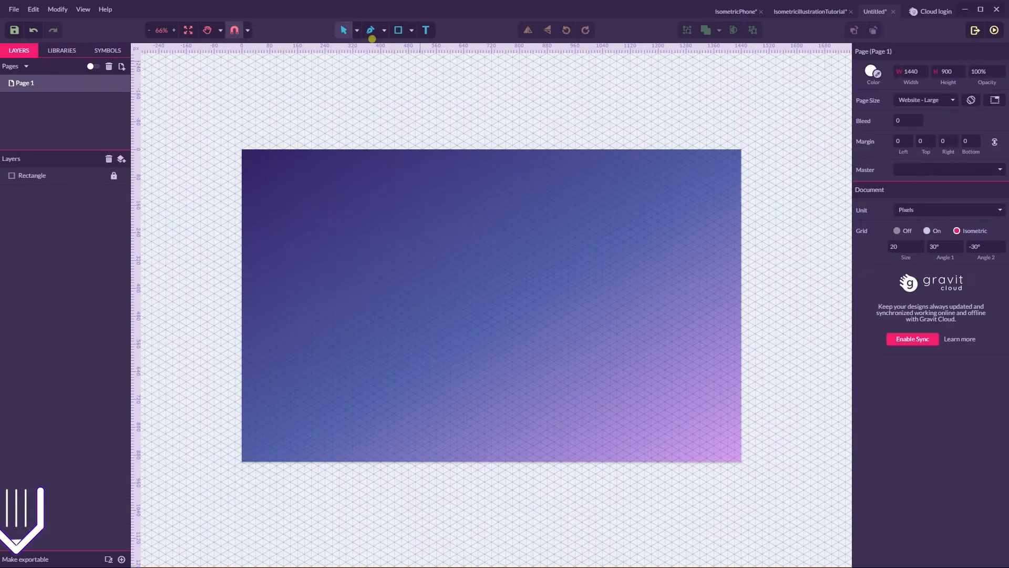
# Draw a closed four-cornered path on the isometric grid with the Pen tool, about 660 × 404 px, in the page's lower-right area
pyautogui.click(371, 36)
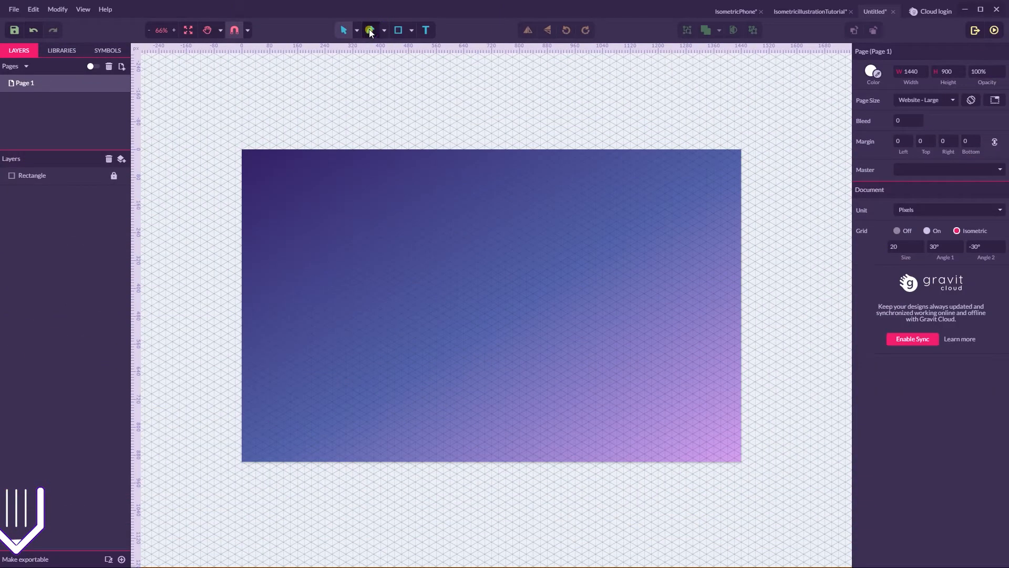
pyautogui.click(477, 341)
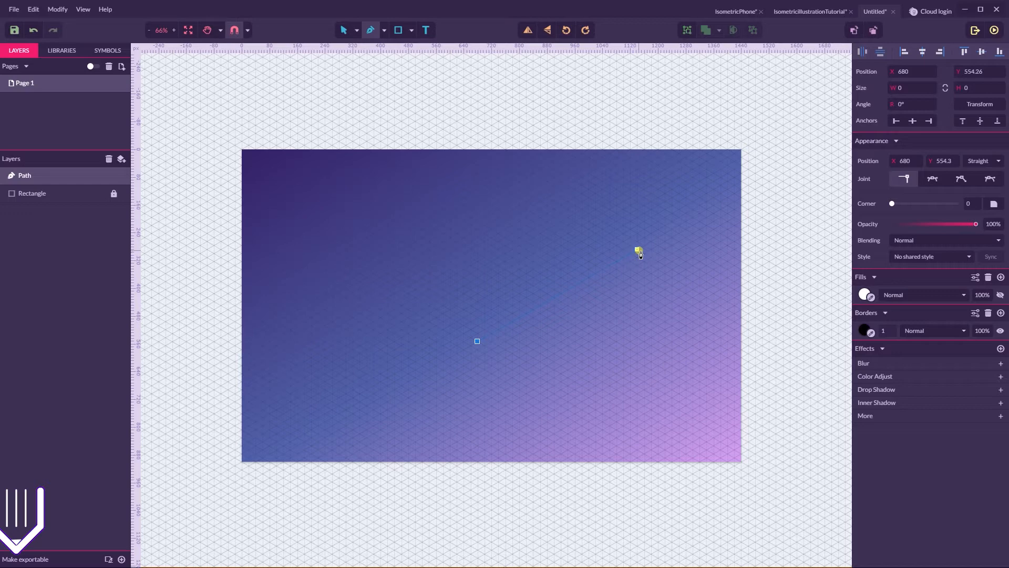
pyautogui.click(637, 249)
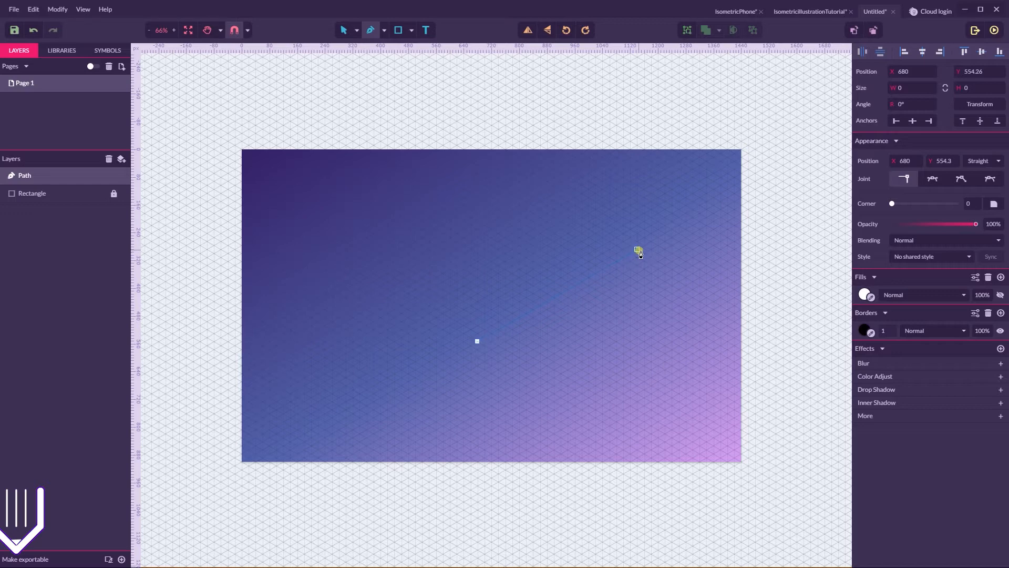
pyautogui.click(706, 289)
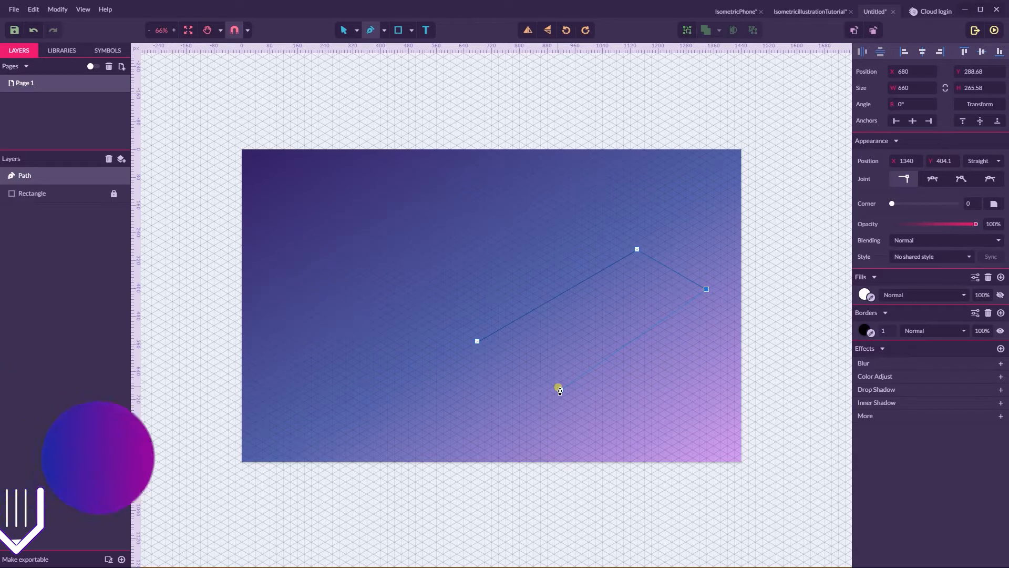
pyautogui.click(562, 390)
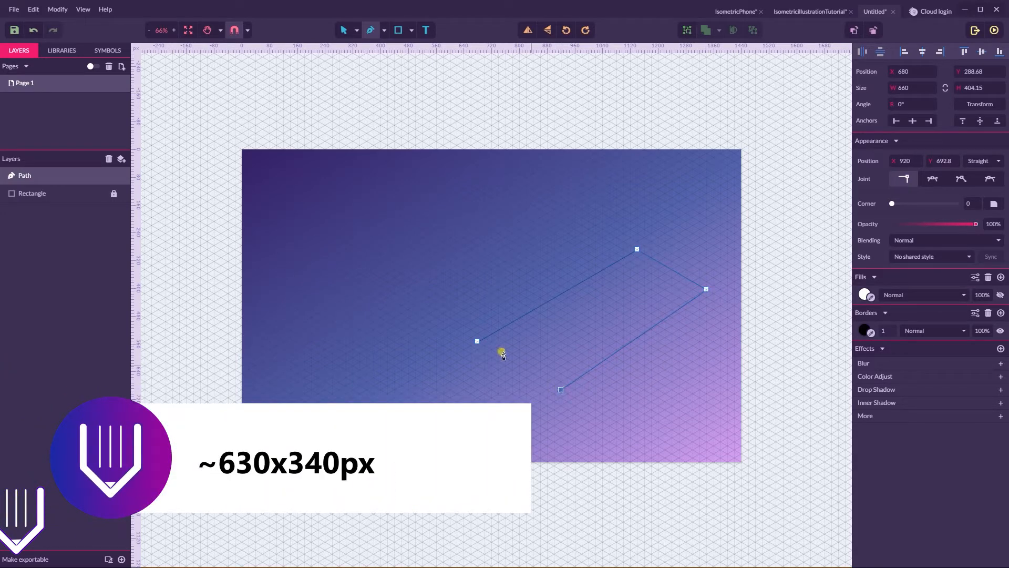
pyautogui.click(477, 342)
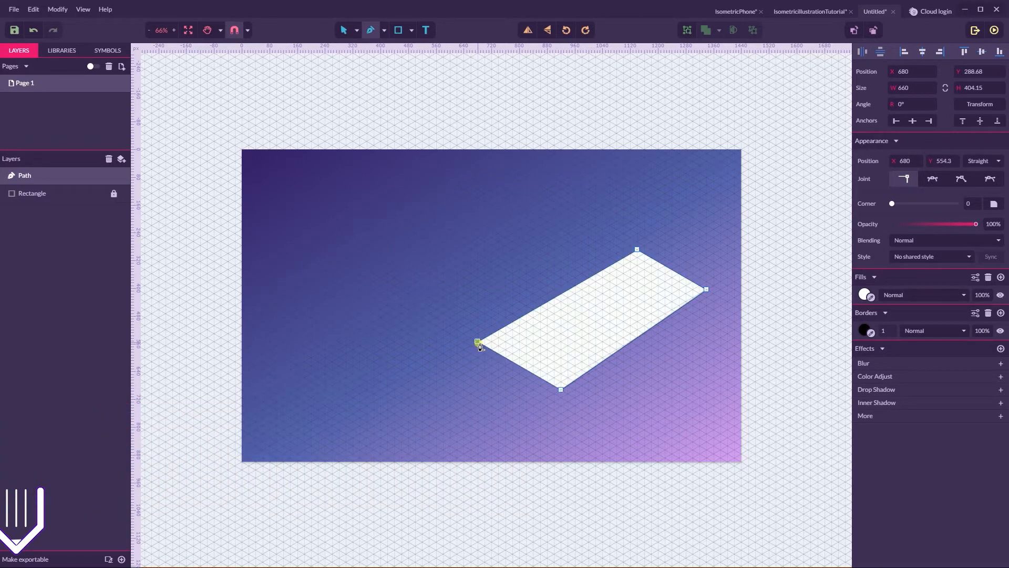
# Move the path's corner points with the Subselect tool so its edges follow the isometric grid, about 660 × 381 px
pyautogui.click(357, 34)
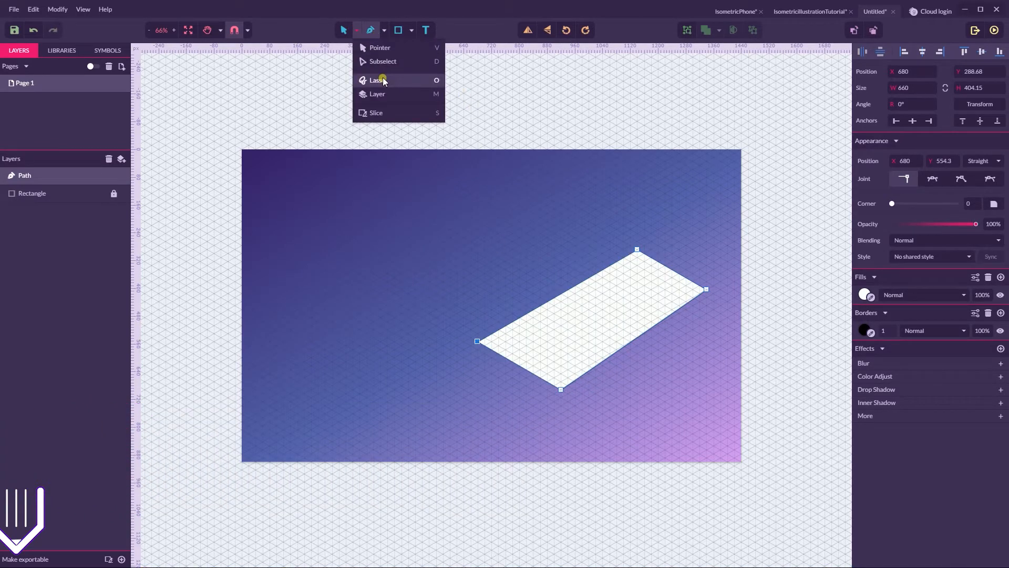
pyautogui.click(375, 63)
pyautogui.click(560, 389)
pyautogui.moveTo(561, 389); pyautogui.dragTo(554, 385)
pyautogui.moveTo(707, 289); pyautogui.dragTo(727, 301)
pyautogui.moveTo(554, 385); pyautogui.dragTo(561, 390)
pyautogui.moveTo(636, 249); pyautogui.dragTo(637, 257)
pyautogui.moveTo(727, 301); pyautogui.dragTo(706, 305)
pyautogui.moveTo(637, 258); pyautogui.dragTo(624, 259)
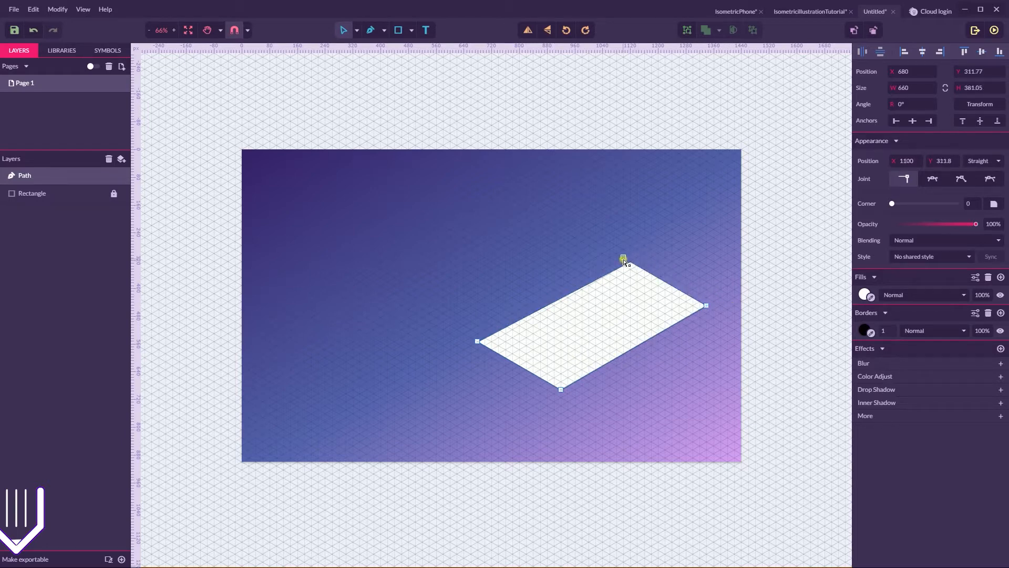
pyautogui.click(765, 234)
# Pull the path's right and top corners inward along the grid to make the shape about 640 × 369.5 px
pyautogui.click(618, 319)
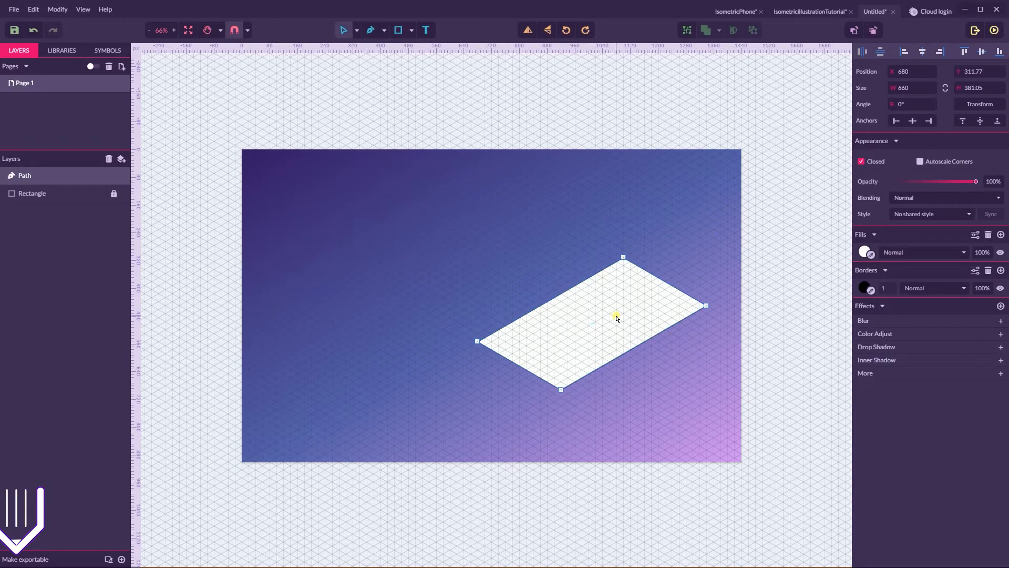
pyautogui.moveTo(706, 305); pyautogui.dragTo(699, 309)
pyautogui.moveTo(623, 258); pyautogui.dragTo(619, 265)
pyautogui.click(755, 247)
pyautogui.click(612, 307)
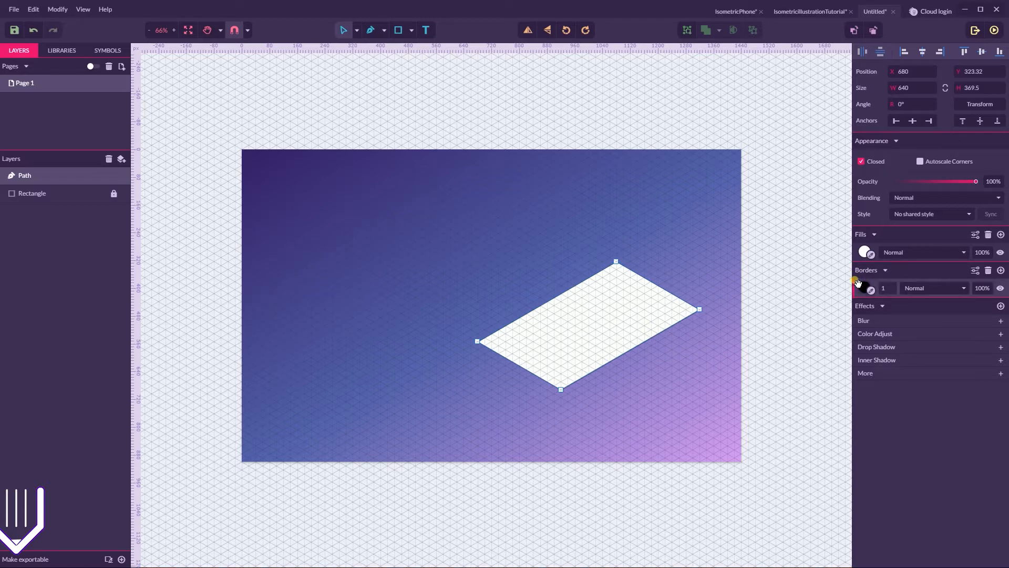
# Remove the path's border and fill it with the diagonal linear gradient swatch from #4452BD to #D897F4
pyautogui.click(988, 270)
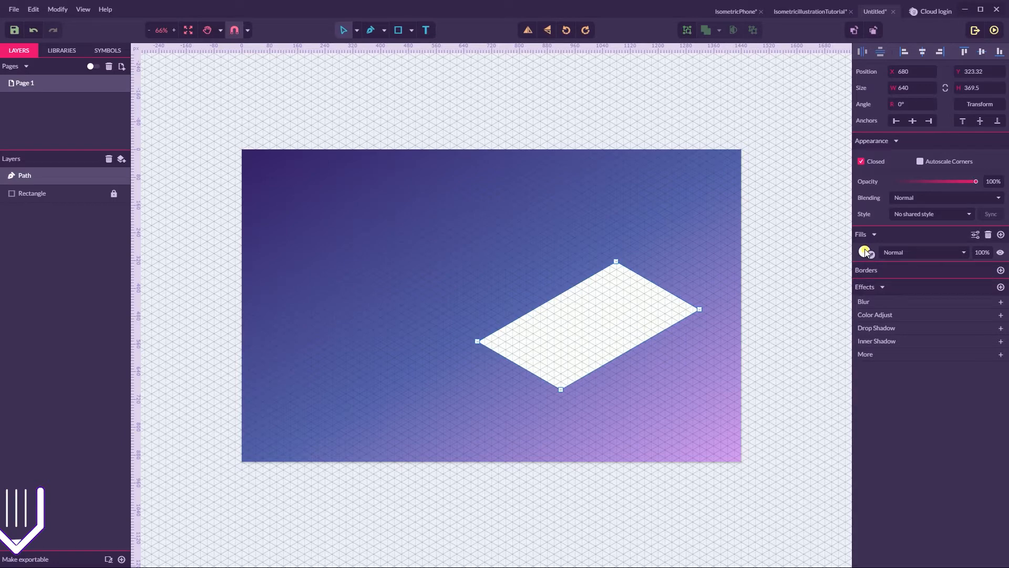
pyautogui.click(866, 253)
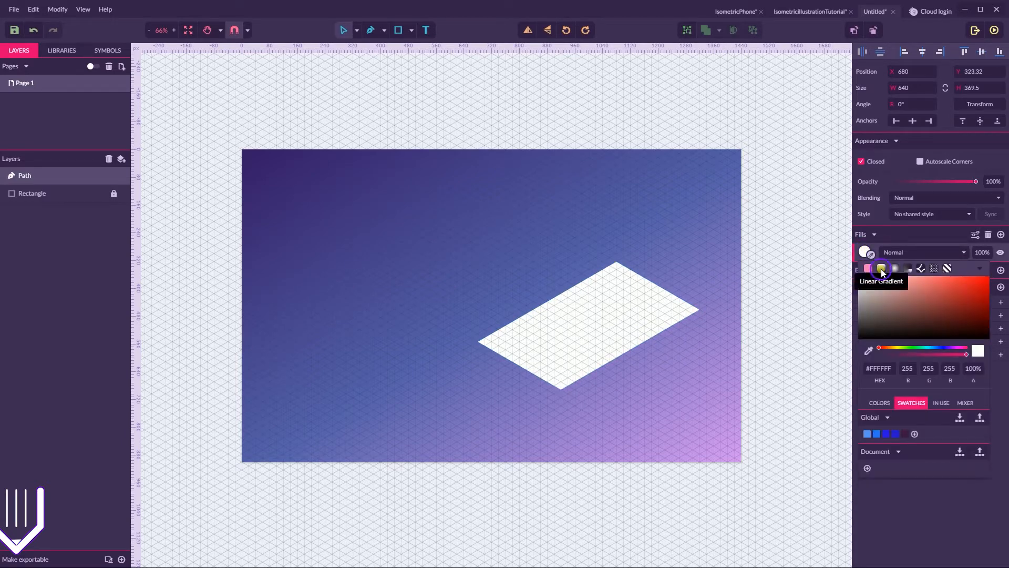
pyautogui.click(881, 269)
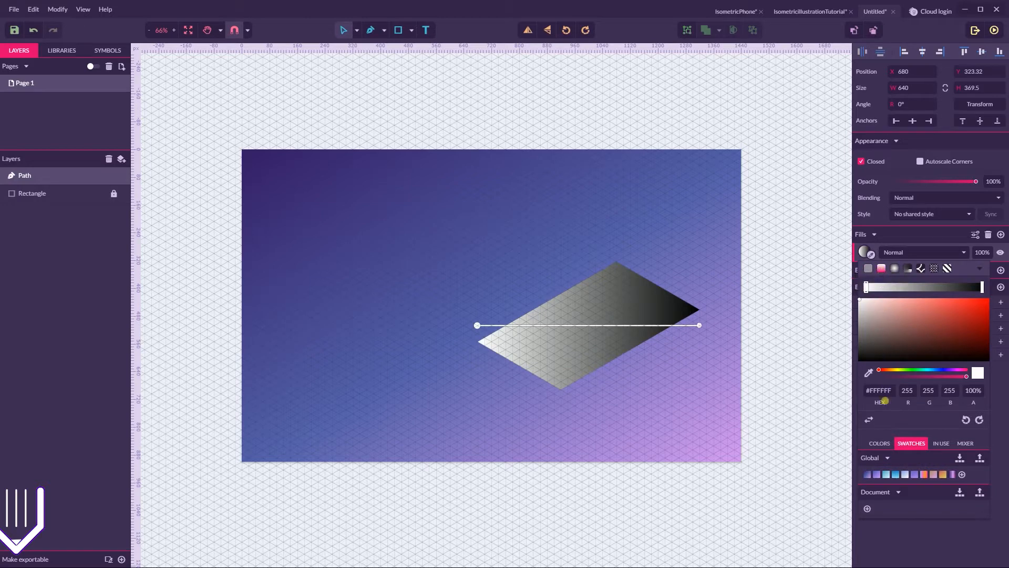
pyautogui.click(880, 475)
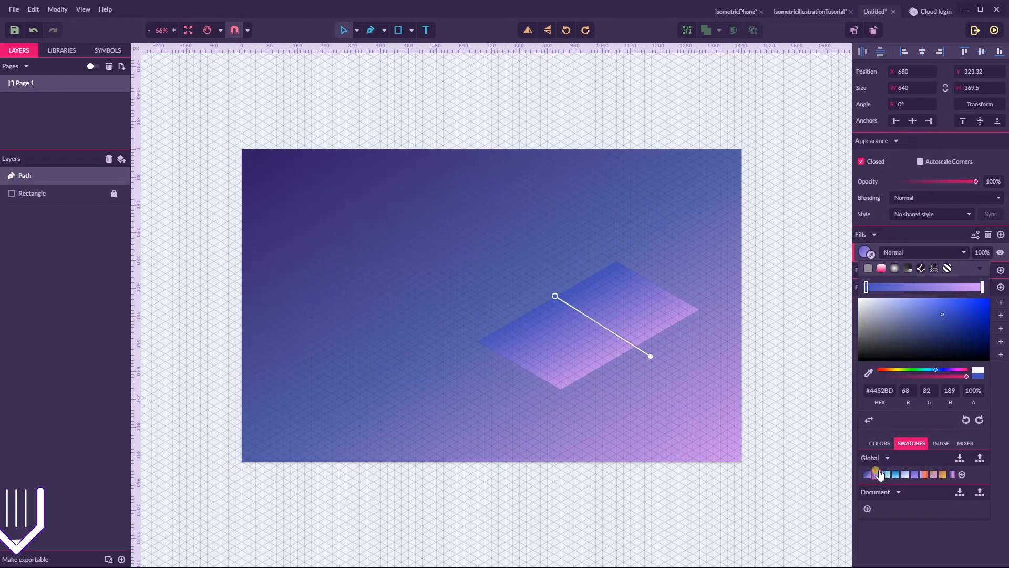
pyautogui.click(879, 444)
pyautogui.click(887, 370)
pyautogui.click(981, 287)
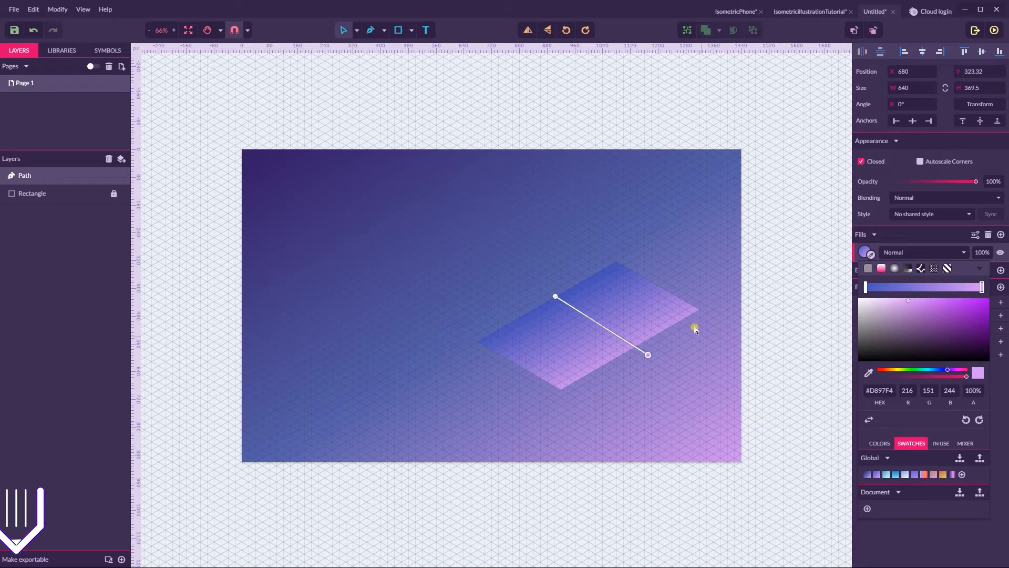
pyautogui.click(649, 312)
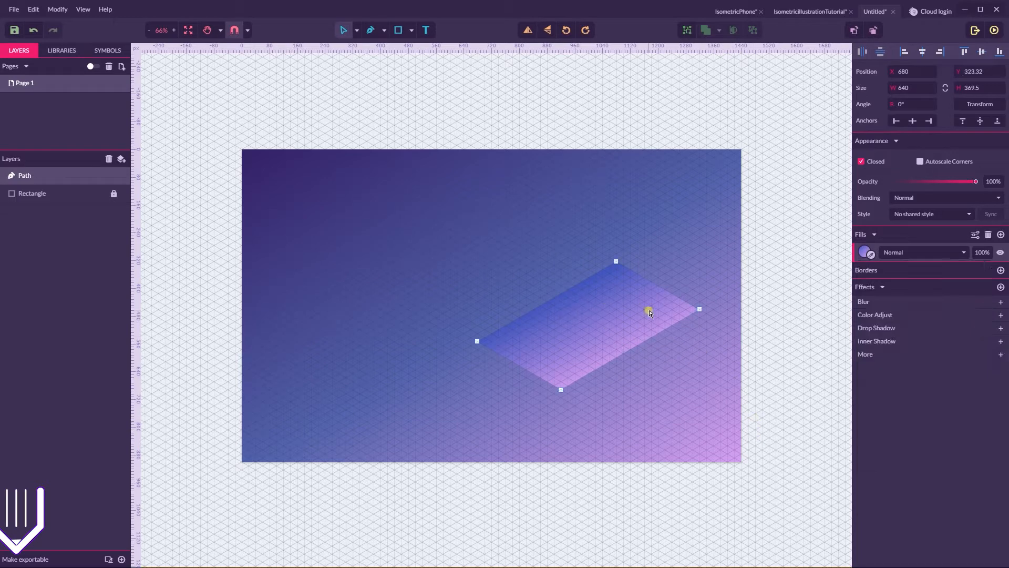
# Add a Long Shadow effect from the Shadow category to the gradient path
pyautogui.click(865, 355)
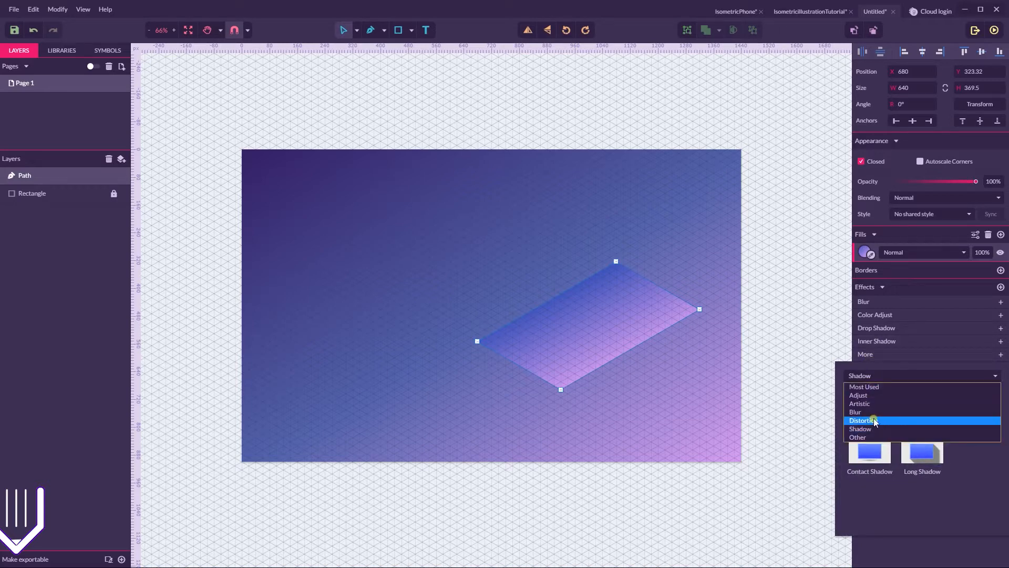
pyautogui.click(871, 429)
pyautogui.click(926, 455)
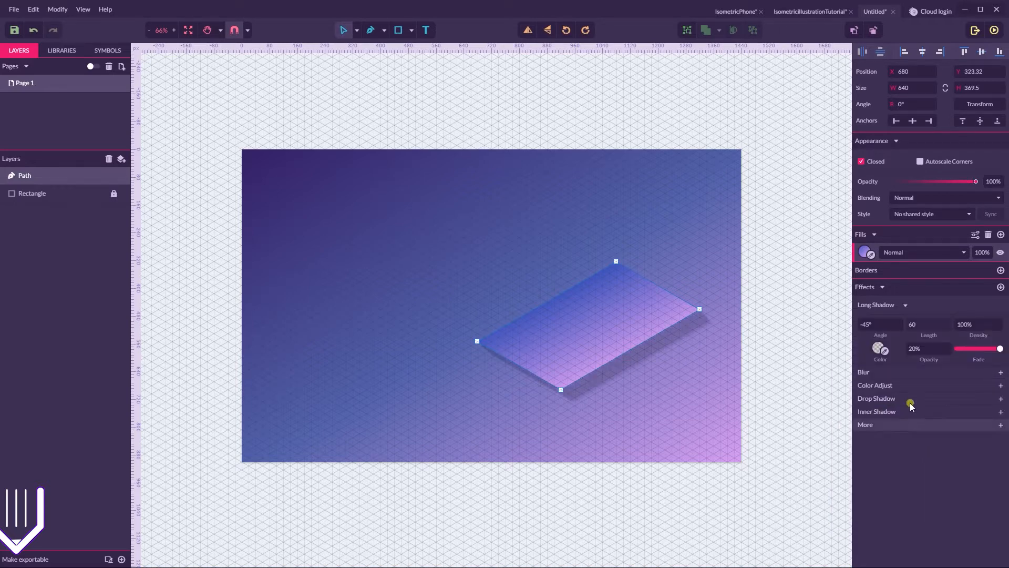
# Set the slab's long shadow opacity to 100% and its angle to -90°
pyautogui.click(904, 348)
pyautogui.write('100')
pyautogui.press('Return')
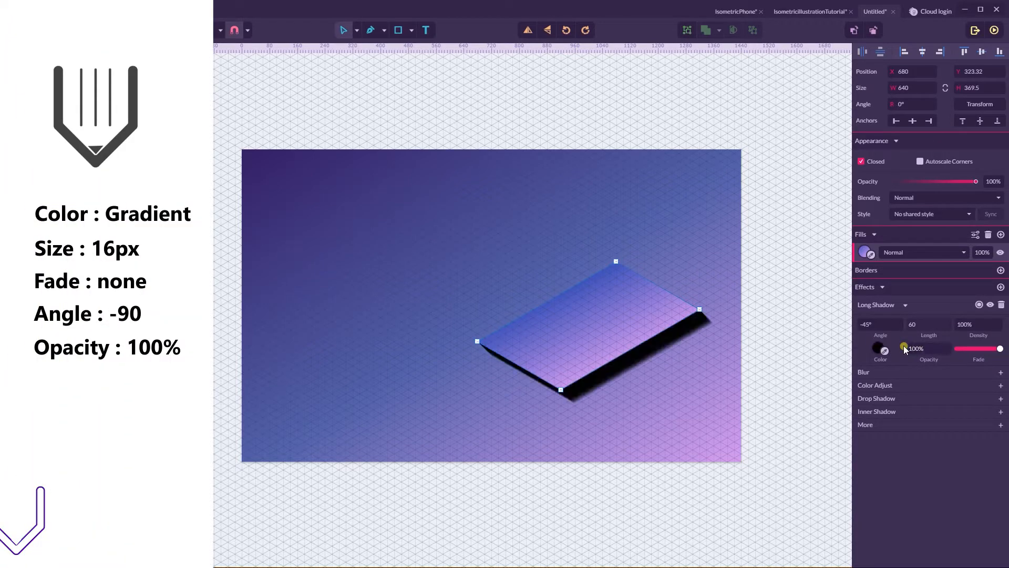
pyautogui.click(873, 319)
pyautogui.press('BackSpace')
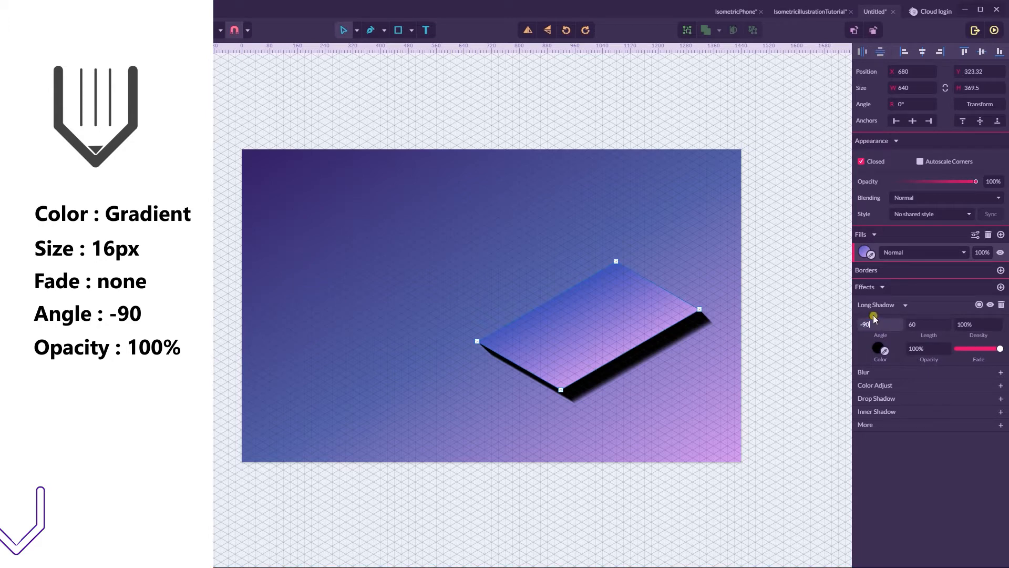
pyautogui.press('Return')
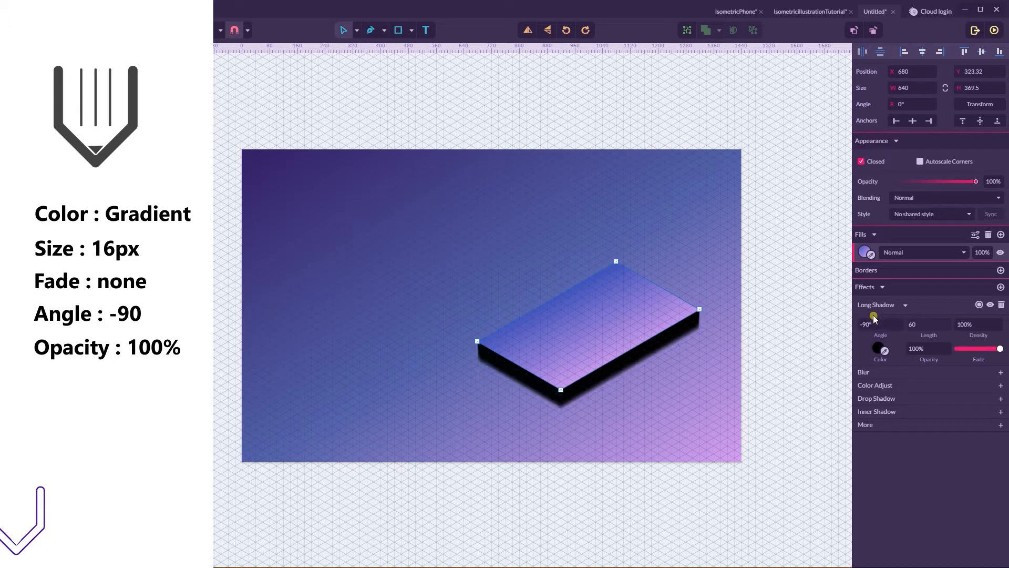
# Remove the long shadow's fade completely and set its length to 16
pyautogui.click(921, 324)
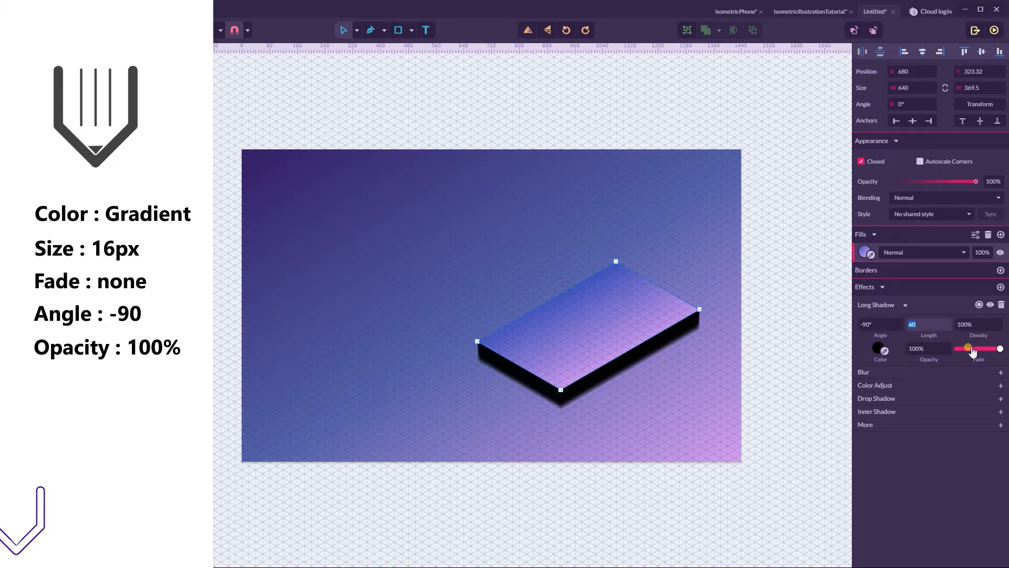
pyautogui.moveTo(972, 351); pyautogui.dragTo(956, 349)
pyautogui.click(923, 325)
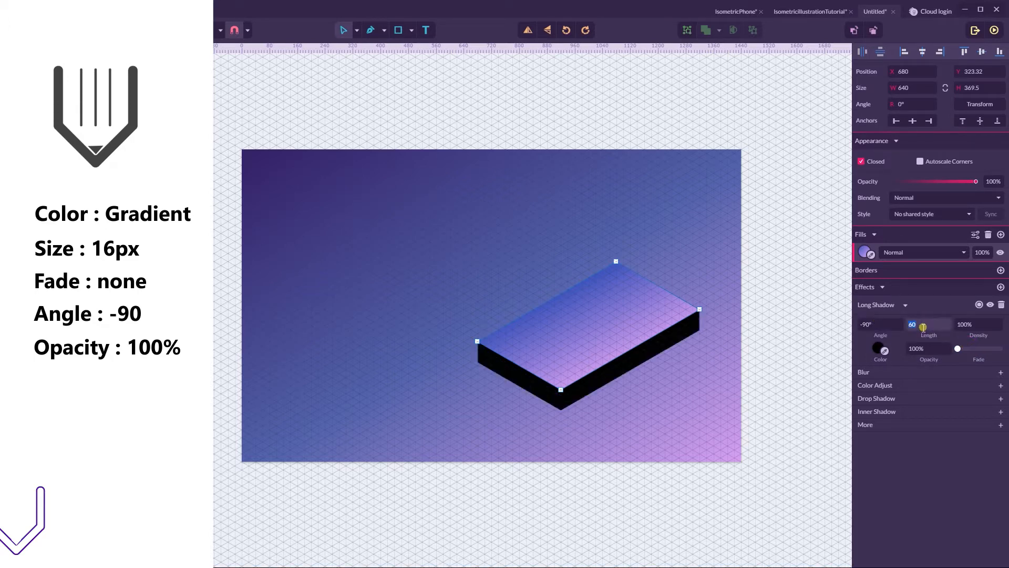
pyautogui.press('BackSpace')
pyautogui.press('Return')
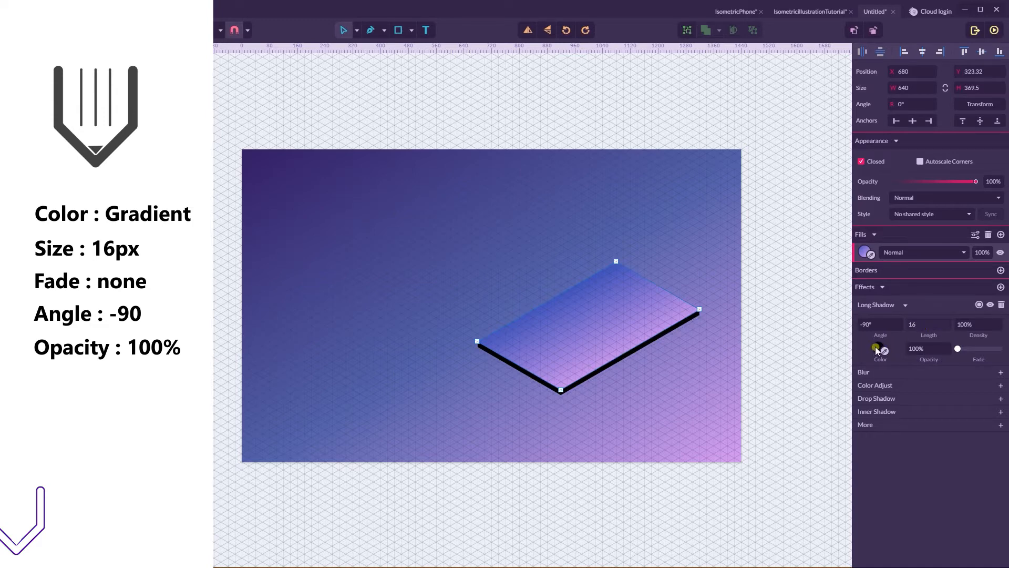
# Color the long shadow with the three-stop linear gradient swatch of #251A5E, #D897F4 and #590E59
pyautogui.click(876, 348)
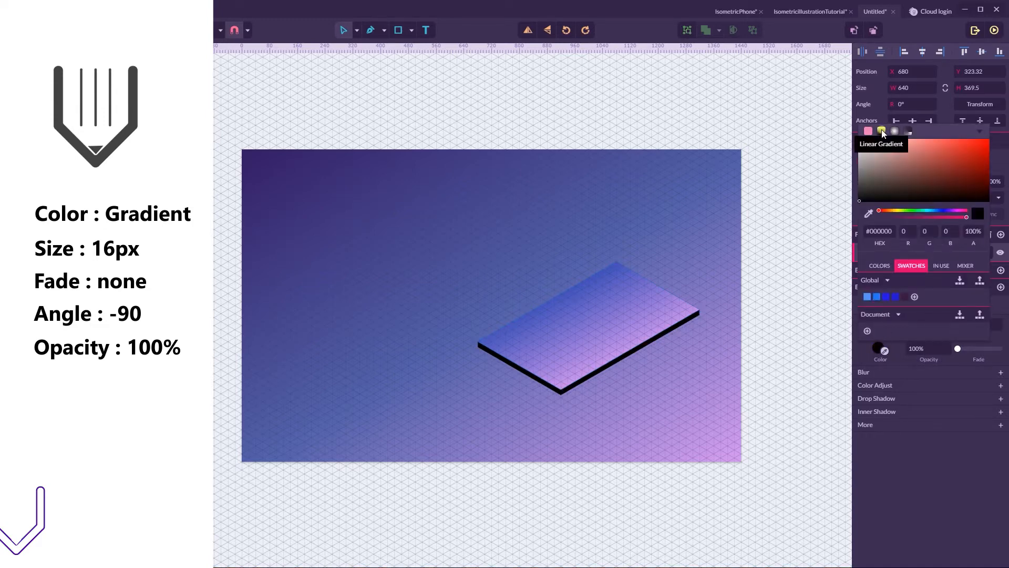
pyautogui.click(882, 131)
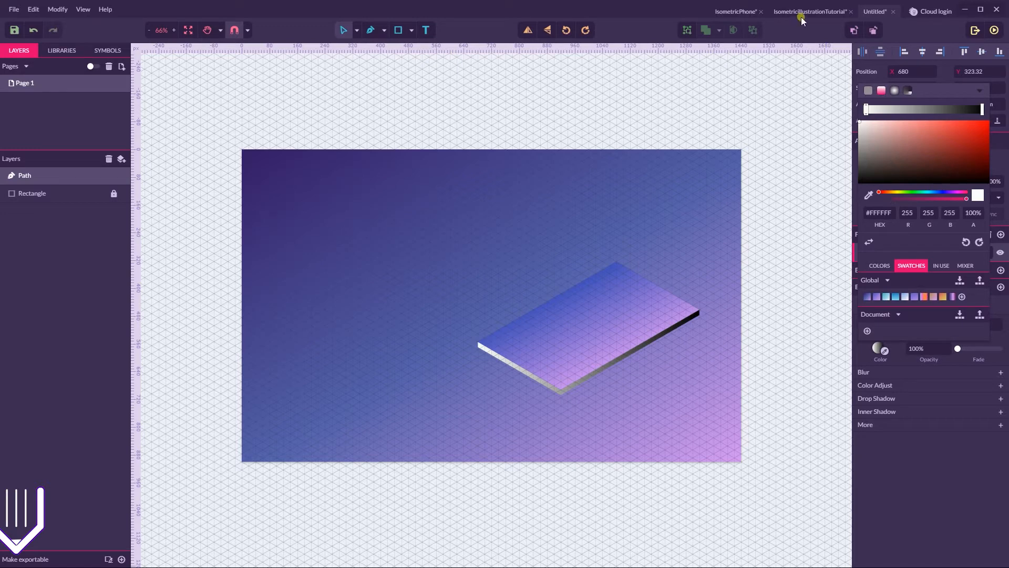
pyautogui.click(953, 297)
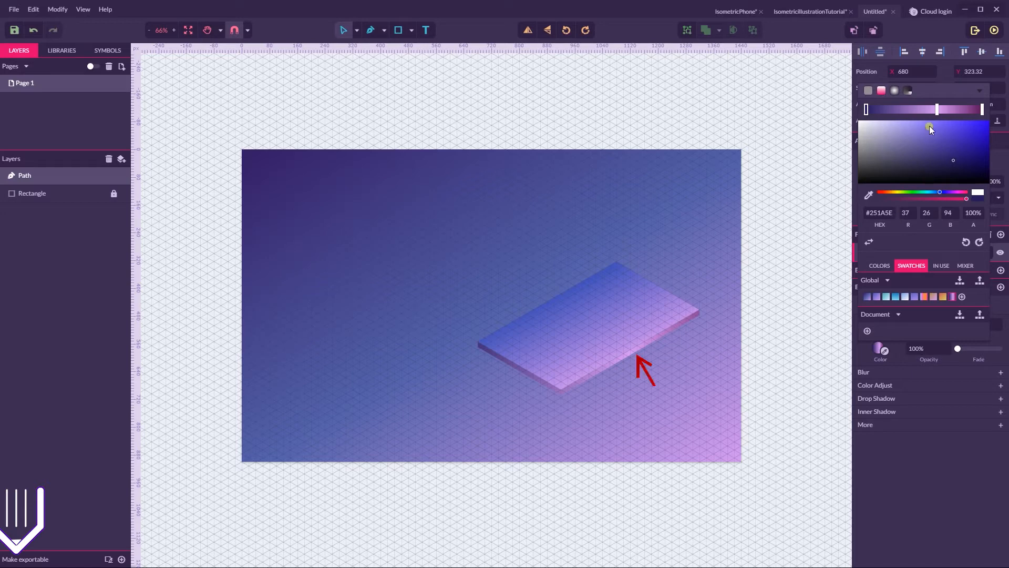
pyautogui.click(937, 112)
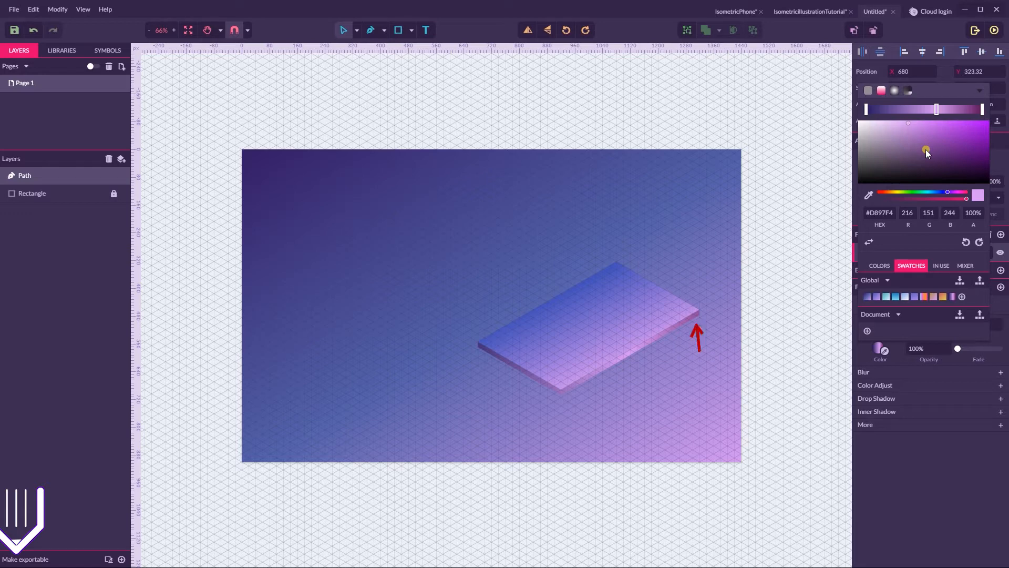
pyautogui.click(983, 110)
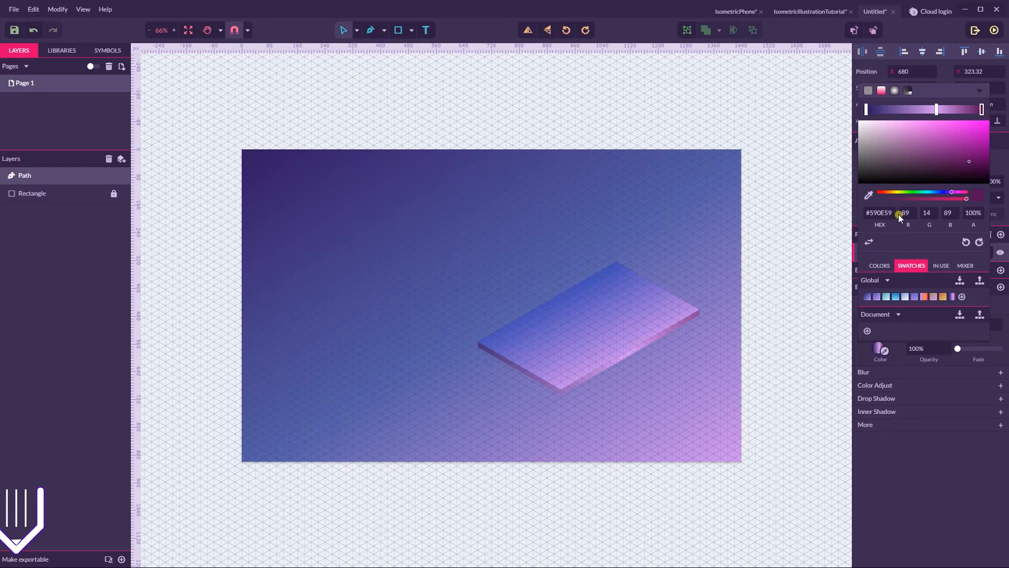
pyautogui.click(611, 315)
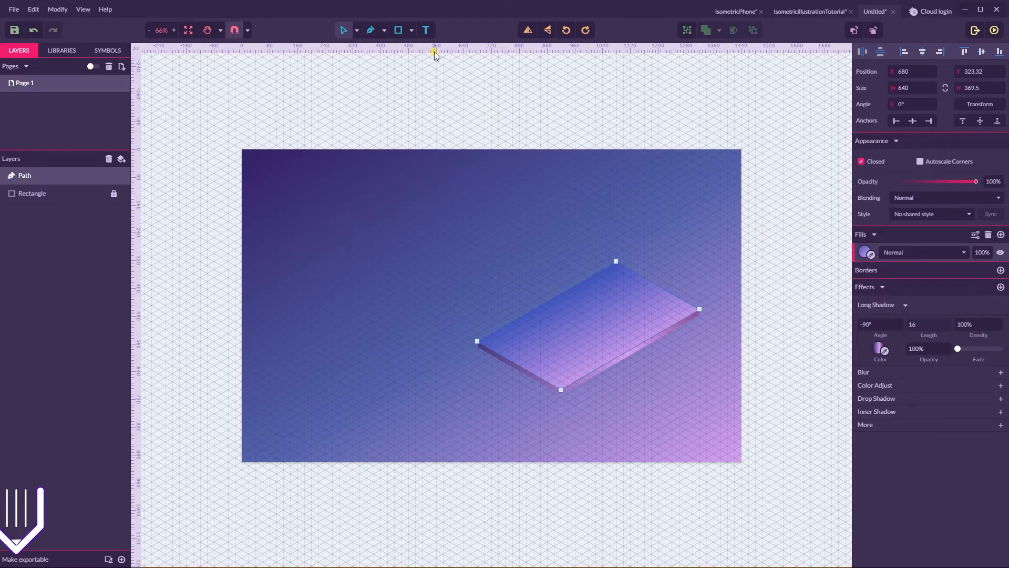
# Deselect the slab path so that nothing on the page is selected
pyautogui.click(384, 29)
pyautogui.click(397, 49)
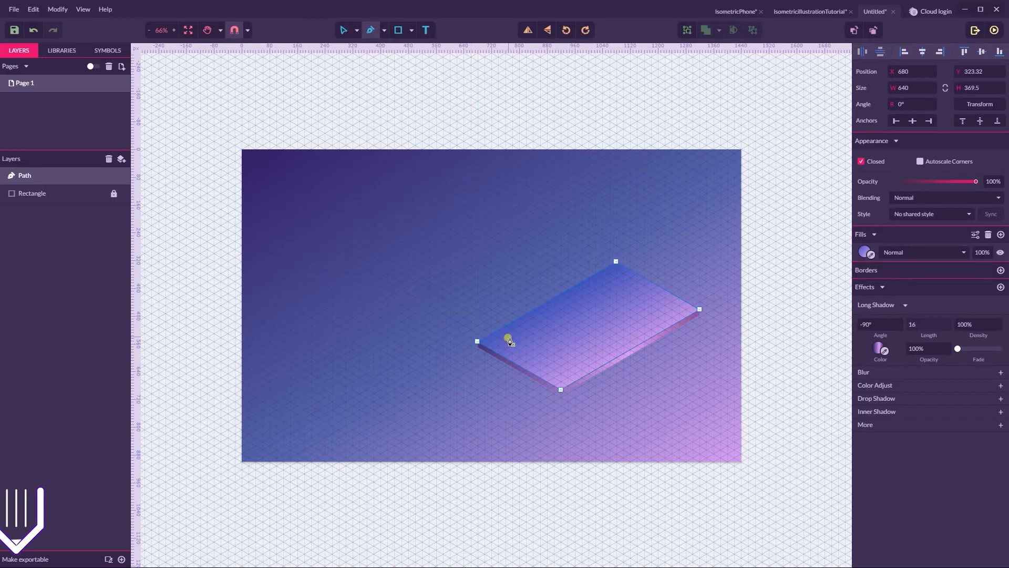
pyautogui.click(384, 32)
pyautogui.click(357, 31)
pyautogui.click(372, 47)
pyautogui.click(437, 95)
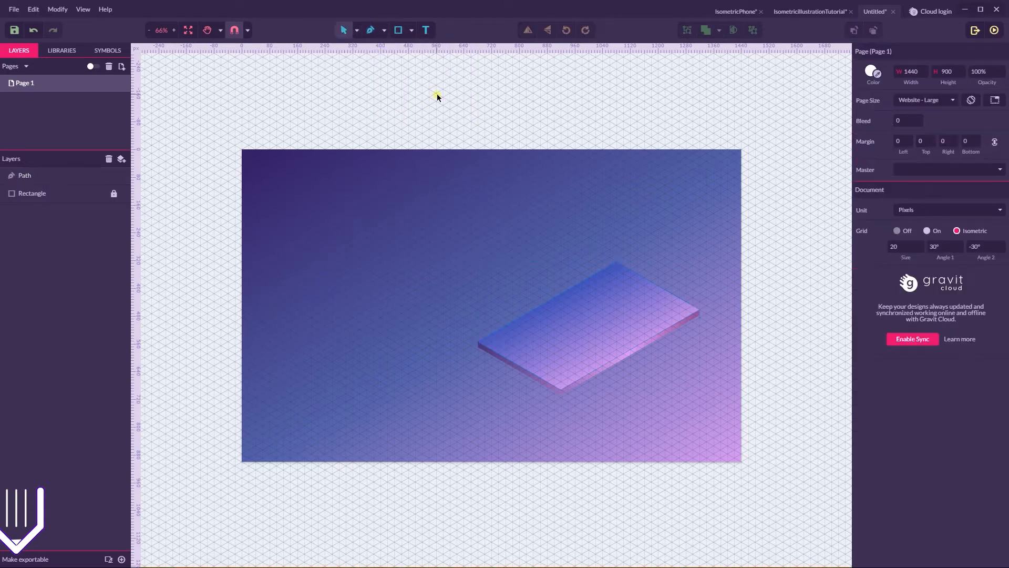
# Draw a closed four-corner path along the grid on the slab's top face with the Pen tool, starting at about X 760, Y 554
pyautogui.click(384, 30)
pyautogui.click(404, 46)
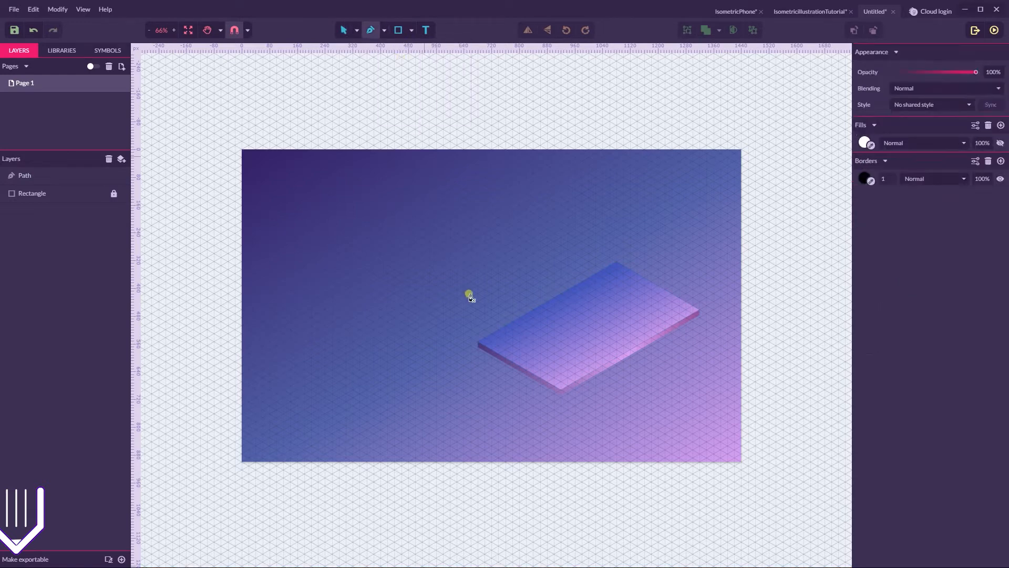
pyautogui.click(505, 341)
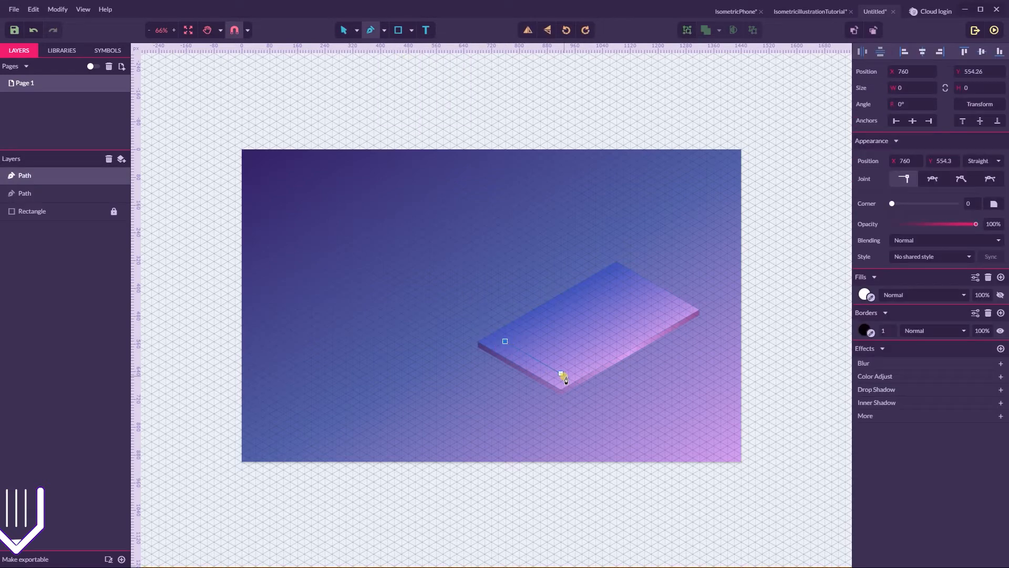
pyautogui.click(568, 377)
pyautogui.hotkey('ctrl', 'z')
pyautogui.click(561, 374)
pyautogui.click(673, 310)
pyautogui.click(616, 278)
pyautogui.click(504, 342)
# Move the inner path's corner points along the grid with the Subselect tool so it measures about 540 × 311.77 px
pyautogui.click(343, 30)
pyautogui.moveTo(617, 279); pyautogui.dragTo(617, 271)
pyautogui.moveTo(505, 342); pyautogui.dragTo(500, 339)
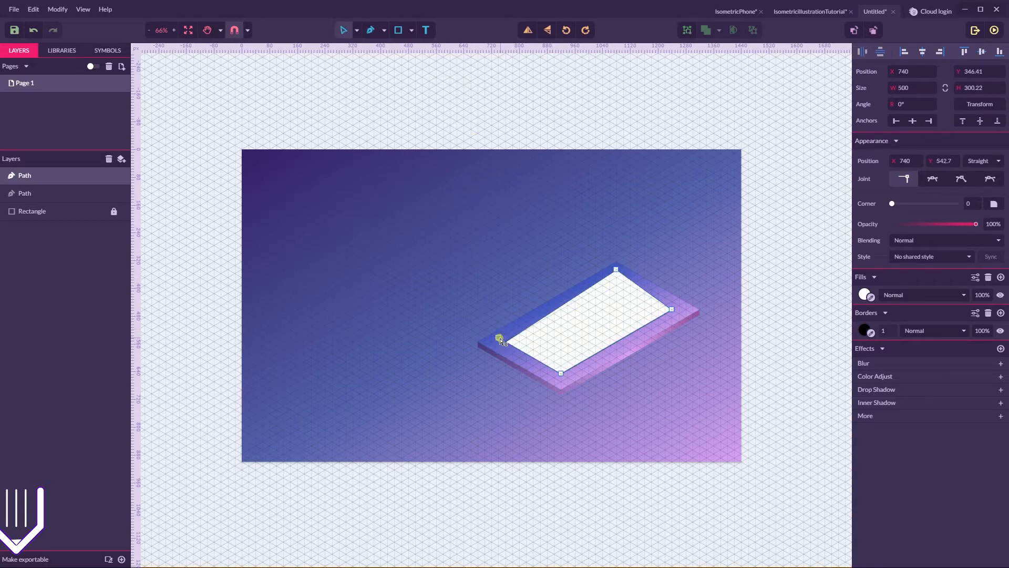
pyautogui.moveTo(561, 373); pyautogui.dragTo(568, 377)
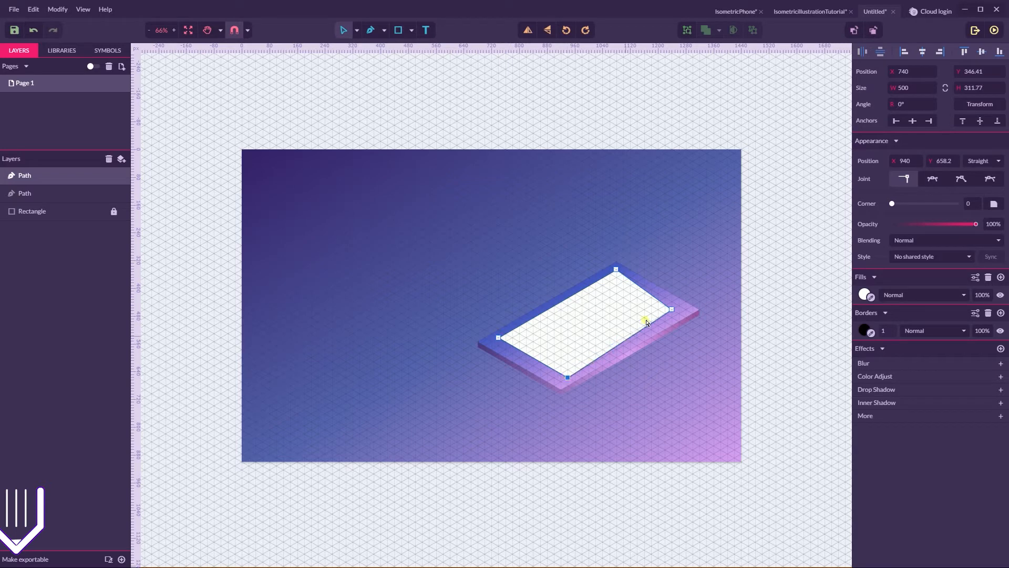
pyautogui.moveTo(671, 309); pyautogui.dragTo(685, 309)
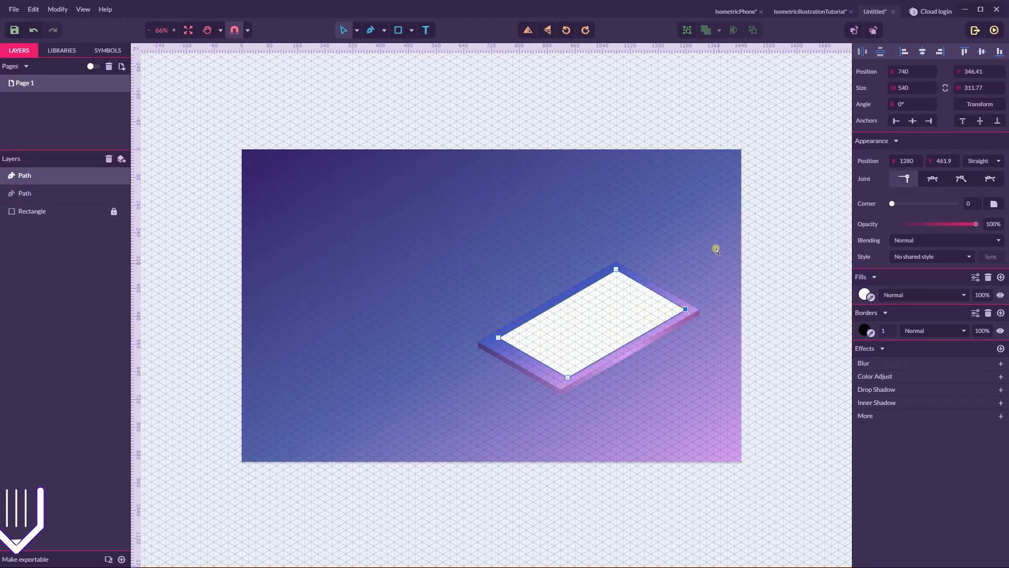
pyautogui.click(807, 190)
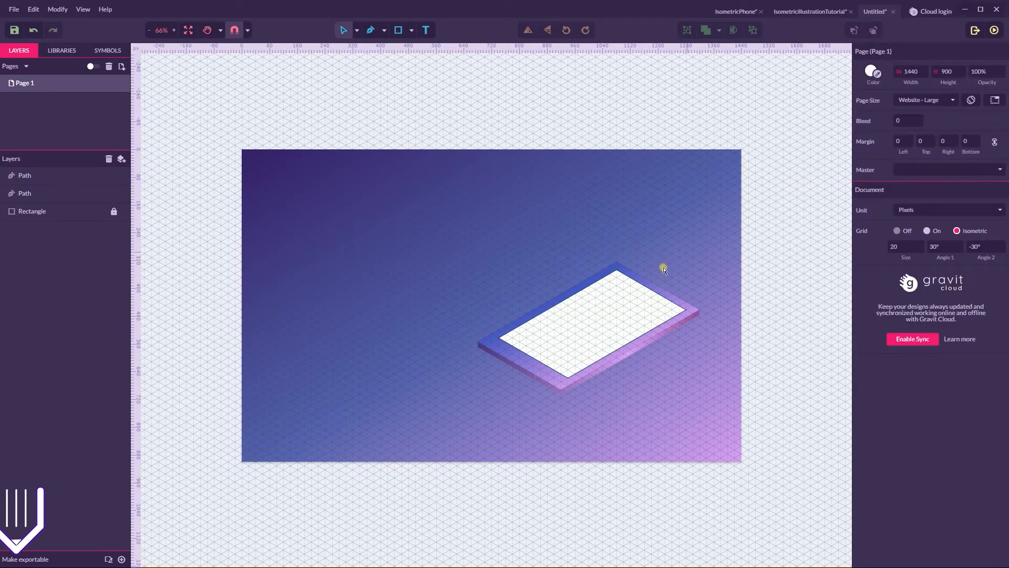
pyautogui.click(616, 271)
pyautogui.moveTo(616, 272)
pyautogui.mouseDown()
pyautogui.moveTo(618, 294)
pyautogui.moveTo(616, 269)
pyautogui.mouseUp()
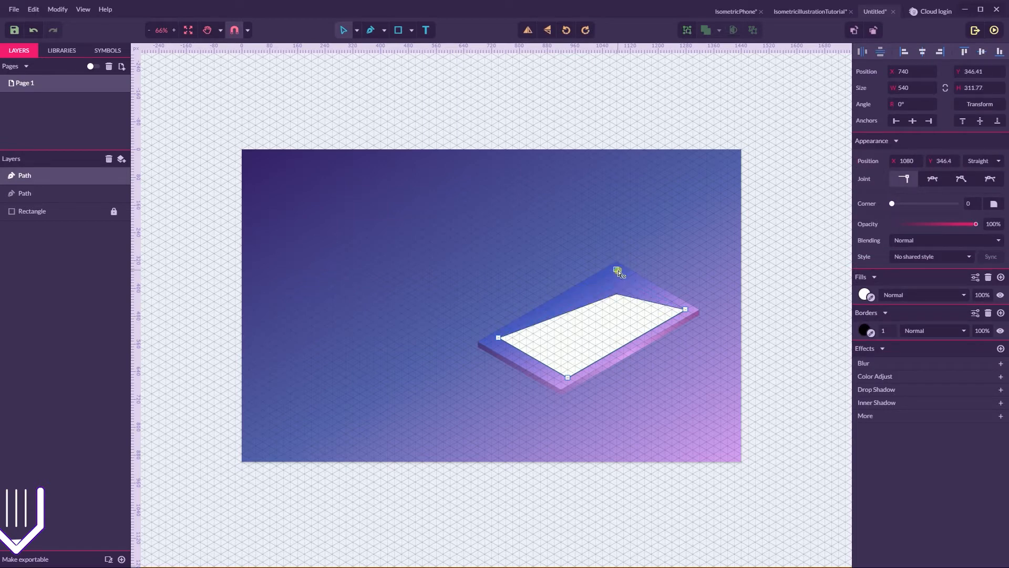
pyautogui.click(734, 230)
# Remove the inner path's border and fill it with the diagonal linear gradient swatch from #44A9BD to #DEF8FF
pyautogui.click(605, 318)
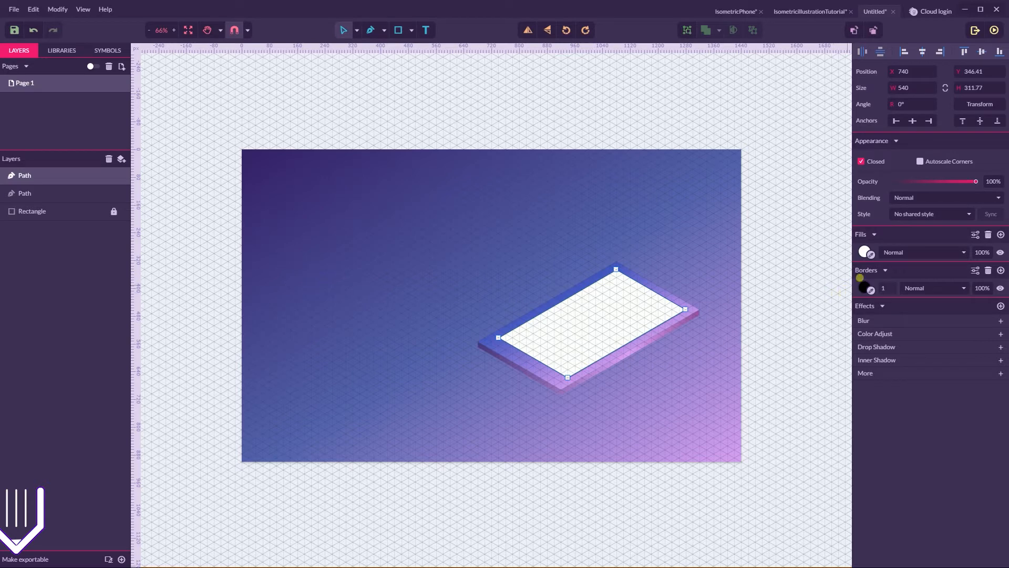
pyautogui.click(858, 288)
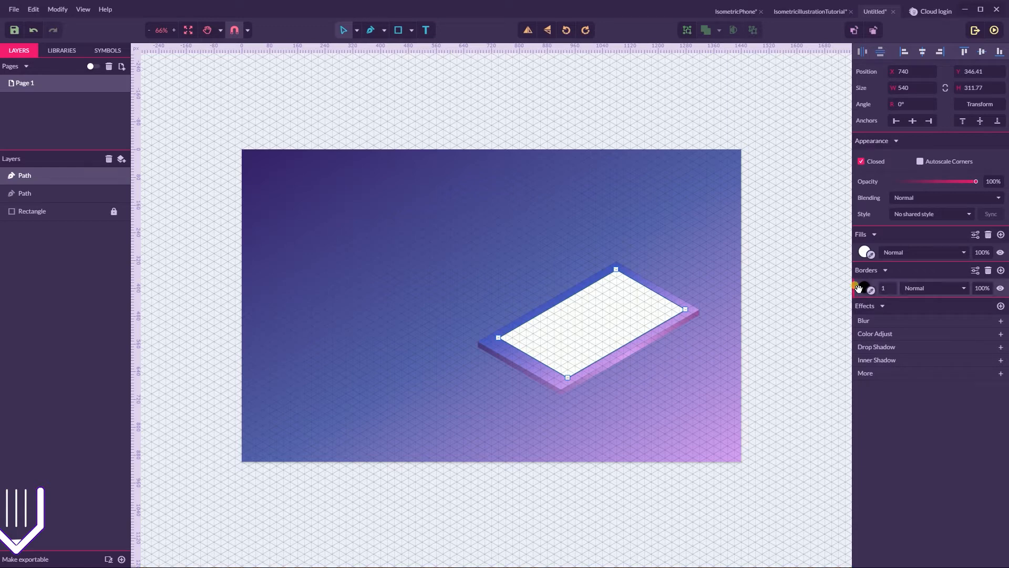
pyautogui.click(987, 272)
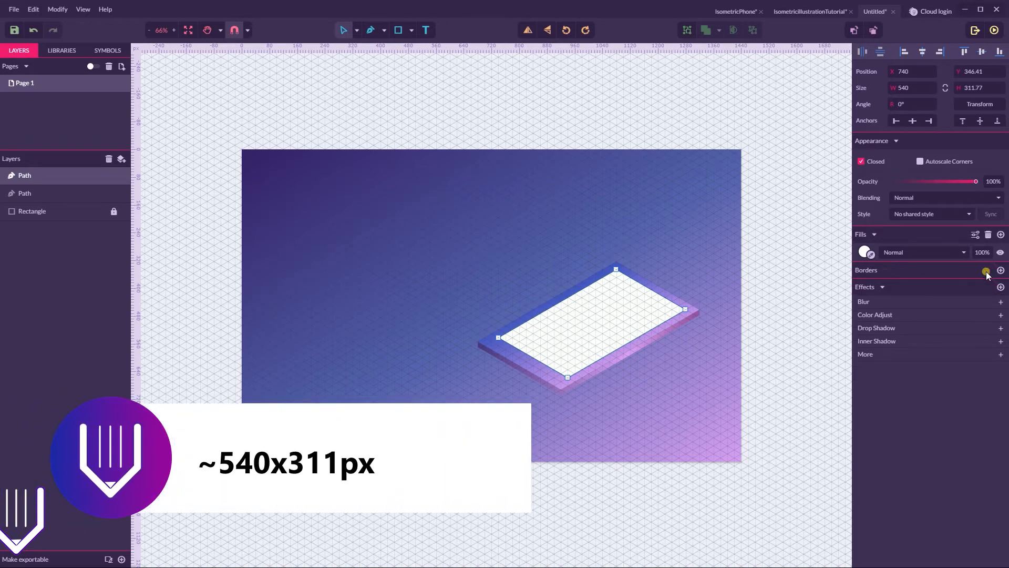
pyautogui.click(865, 252)
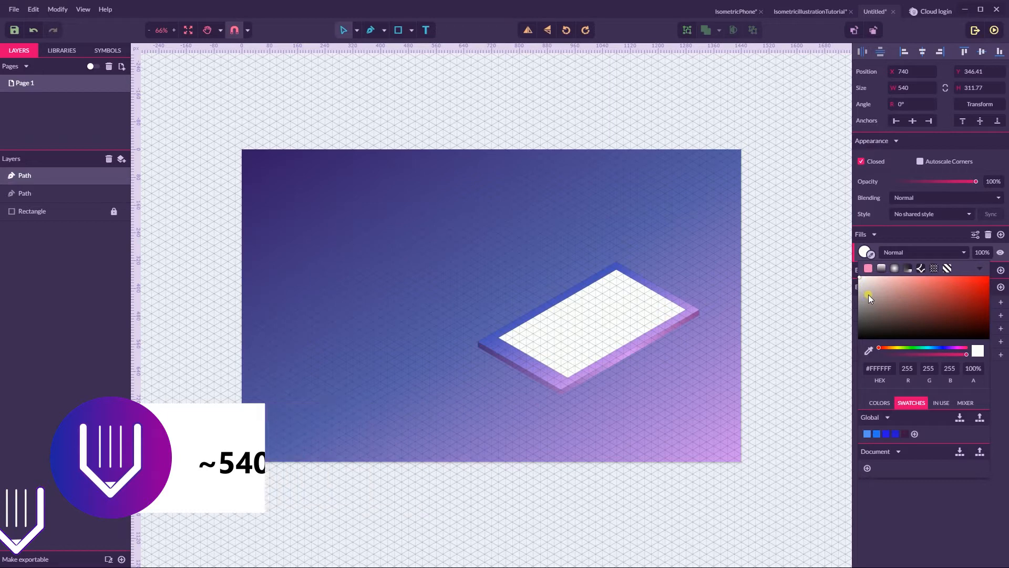
pyautogui.click(882, 268)
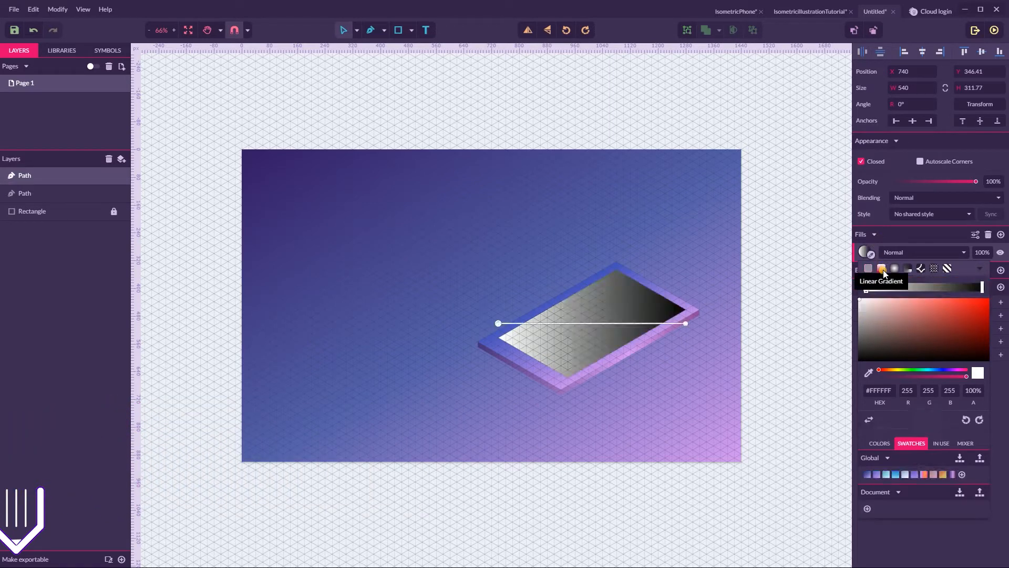
pyautogui.click(888, 476)
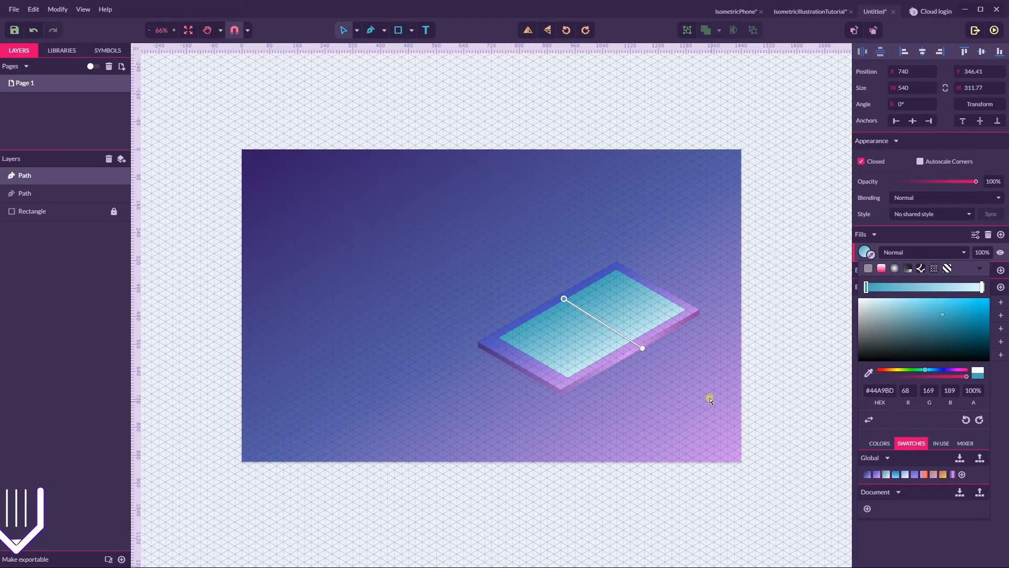
pyautogui.click(642, 348)
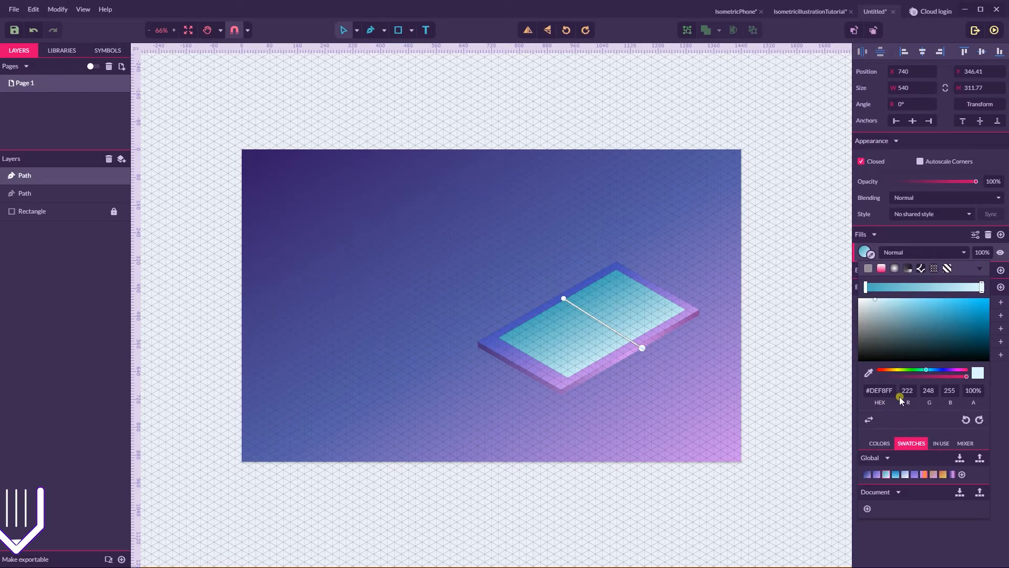
pyautogui.click(757, 259)
pyautogui.click(610, 335)
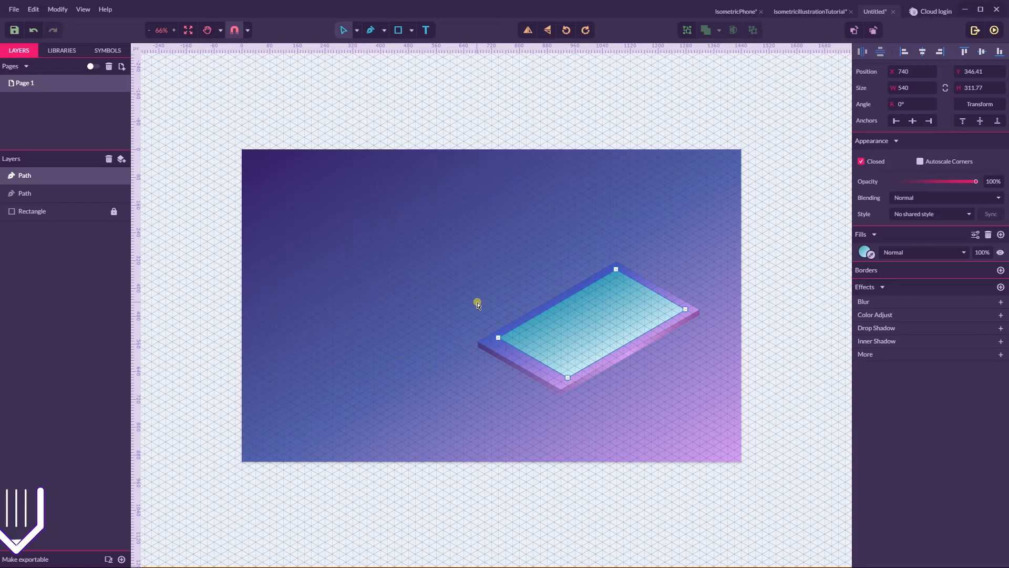
# Switch to the IsometricPhone document and lock and hide the light-beam path rising from the phone's screen
pyautogui.click(716, 11)
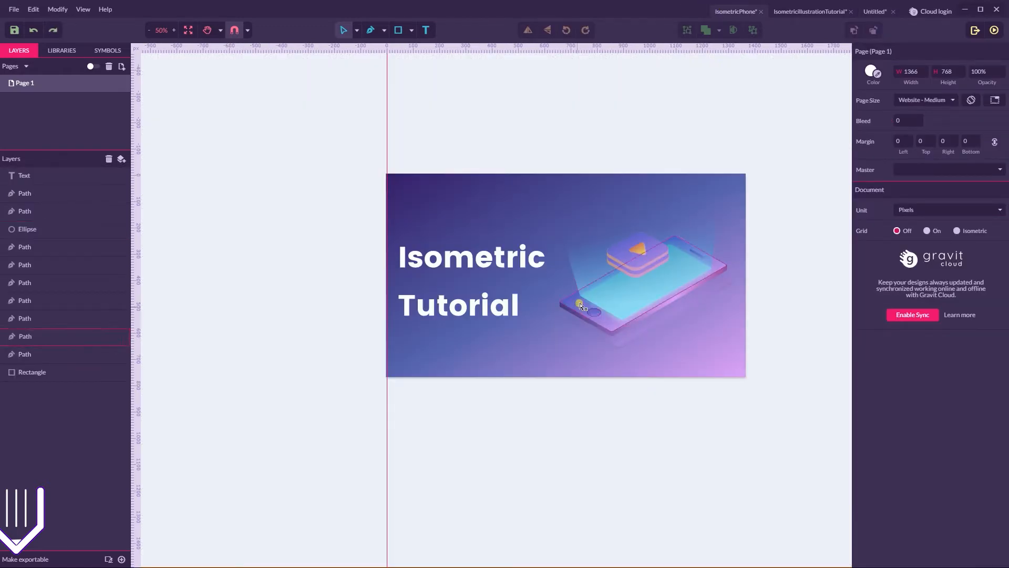
pyautogui.click(26, 264)
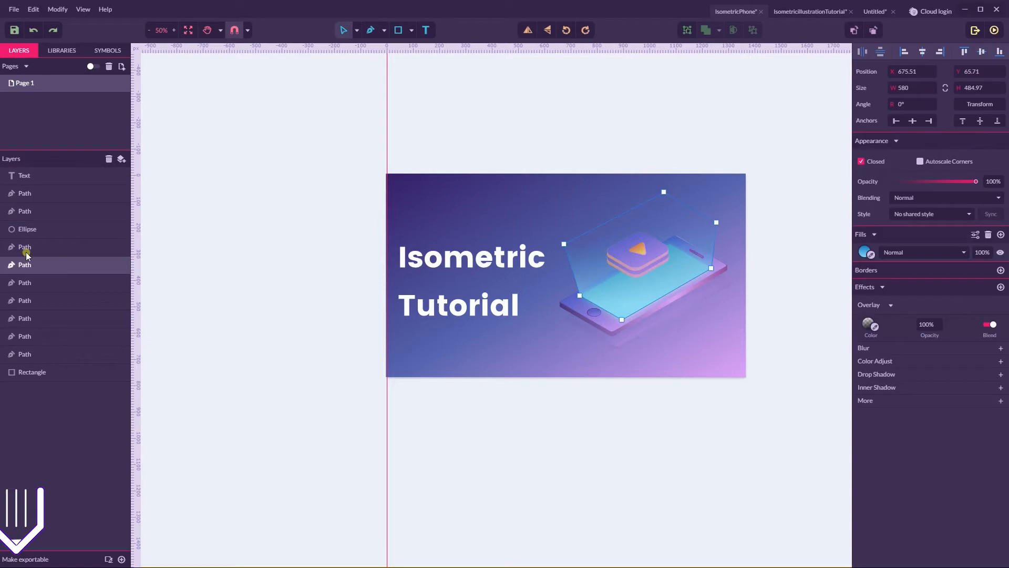
pyautogui.click(113, 265)
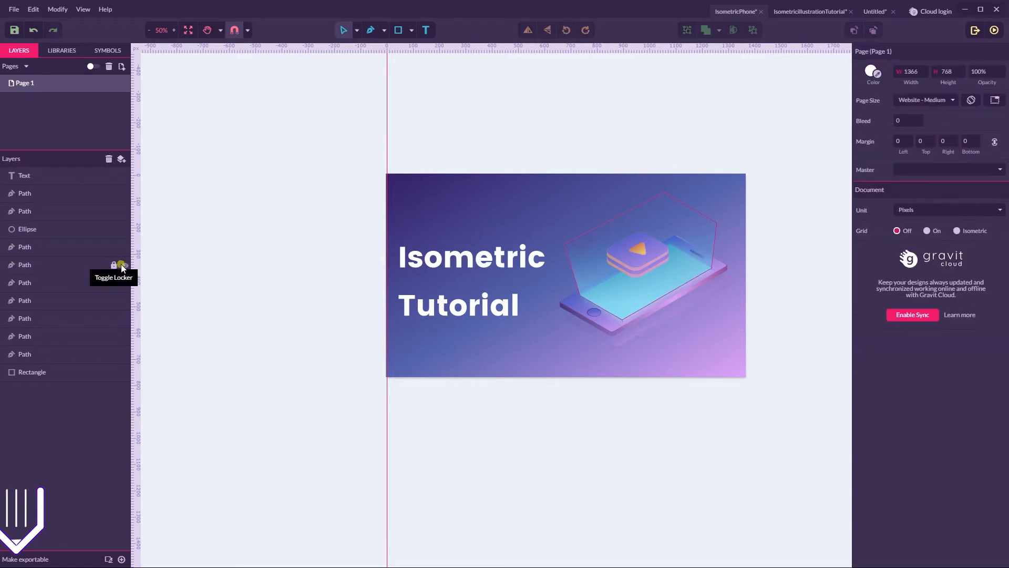
pyautogui.click(124, 265)
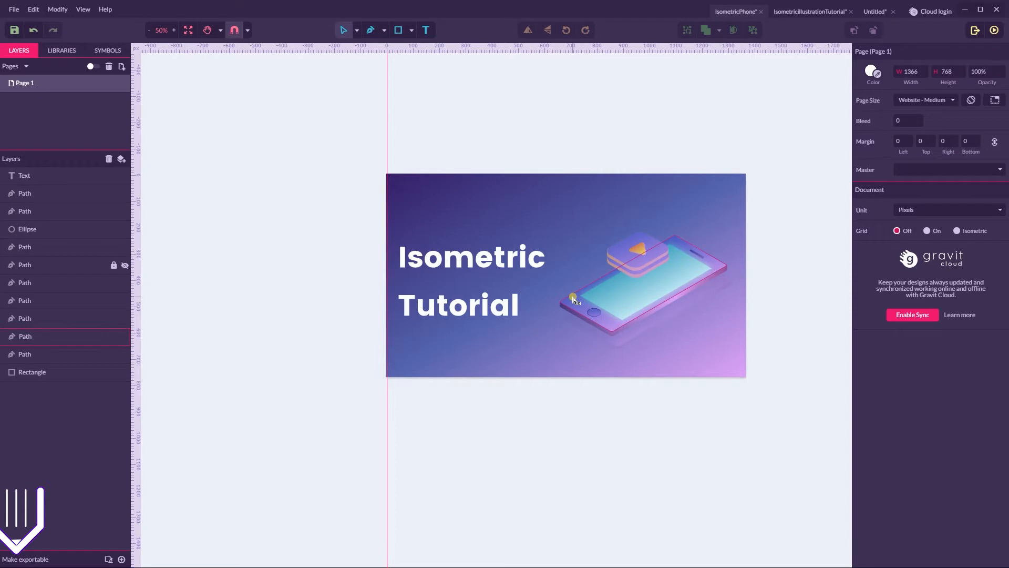
# Examine the reference phone's screen and home button up close
pyautogui.hotkey('ctrl', '+')
pyautogui.hotkey('ctrl', '+')
pyautogui.hotkey('ctrl', '+')
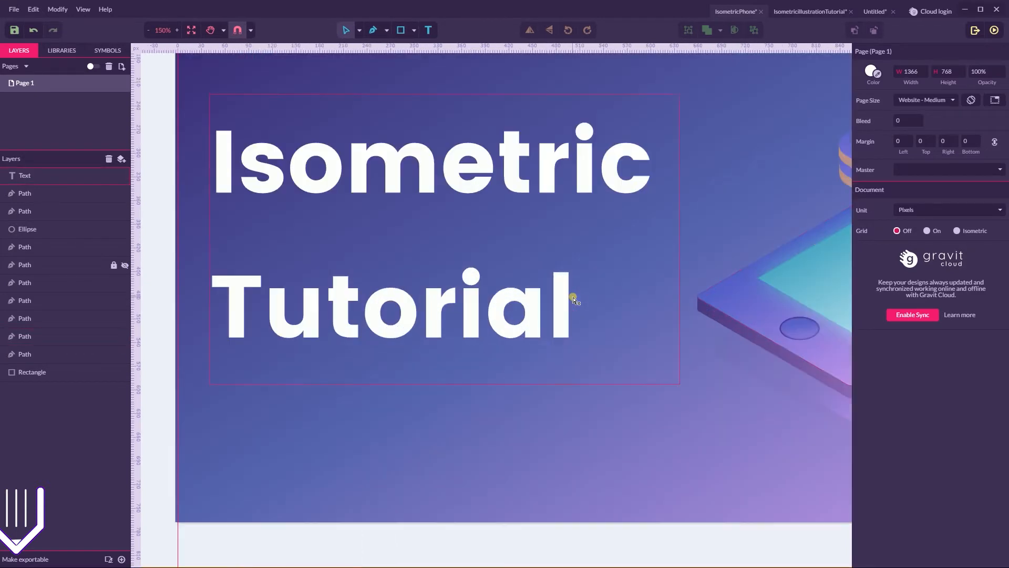
pyautogui.press('space')
pyautogui.moveTo(772, 500); pyautogui.dragTo(418, 442)
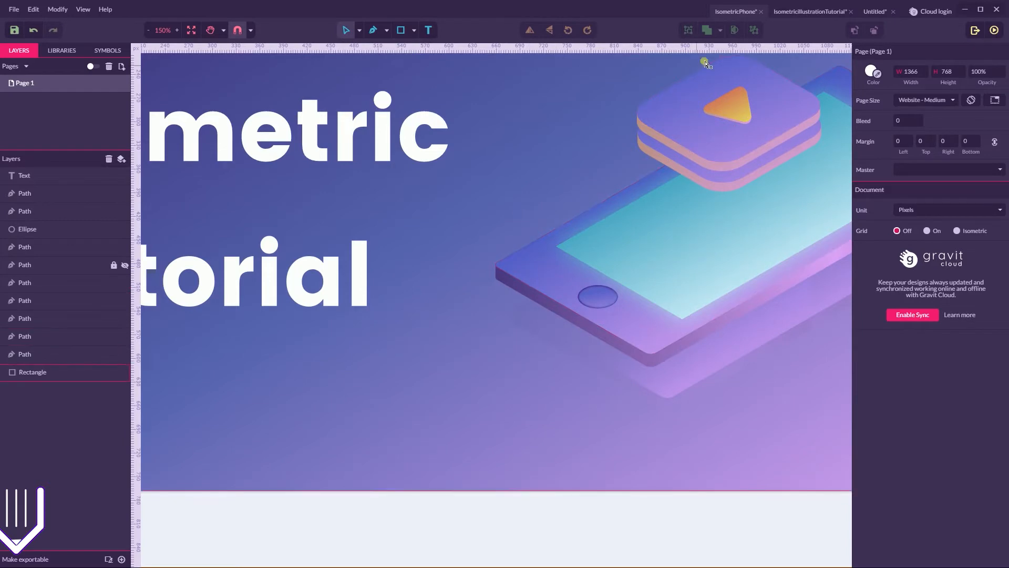
# Return to the Untitled document and duplicate the phone's gradient screen path in place
pyautogui.click(804, 11)
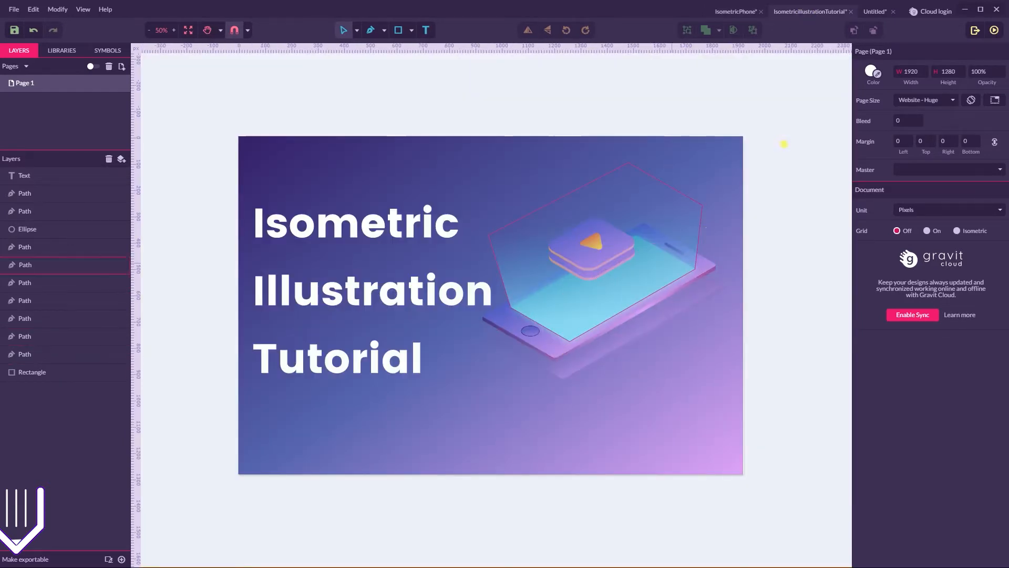
pyautogui.click(866, 12)
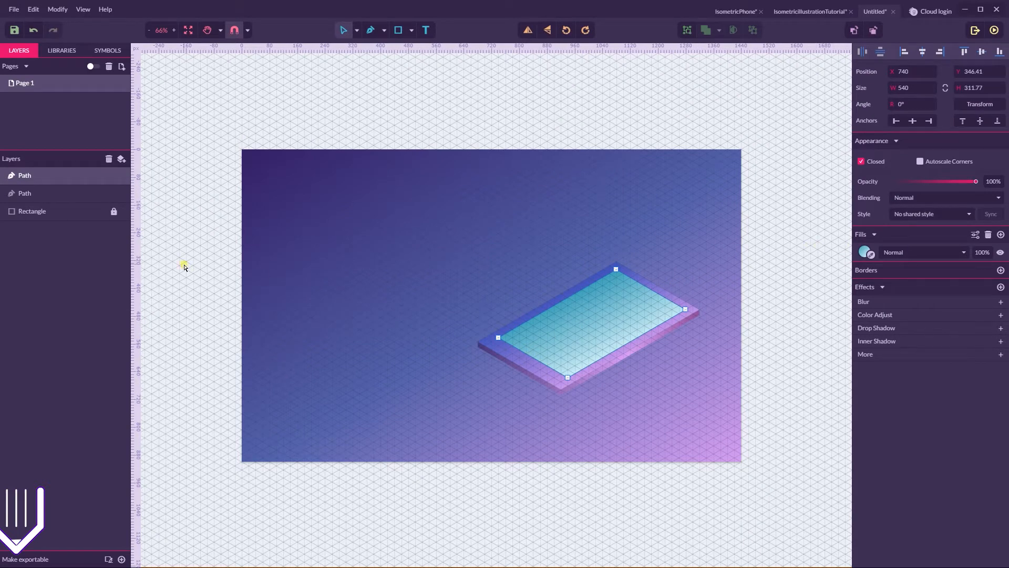
pyautogui.click(30, 175)
pyautogui.click(30, 174)
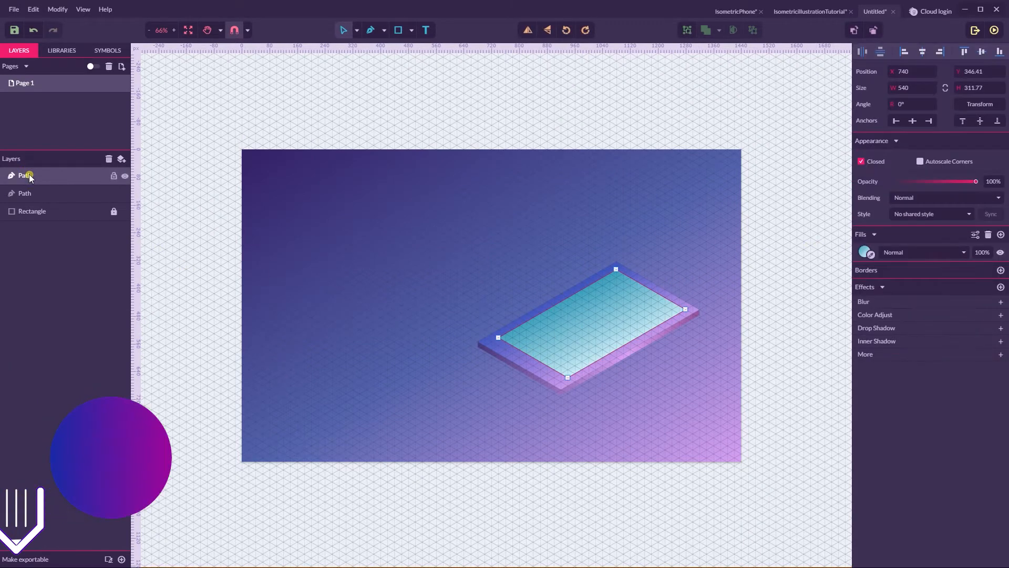
pyautogui.hotkey('ctrl', 'shift', 'd')
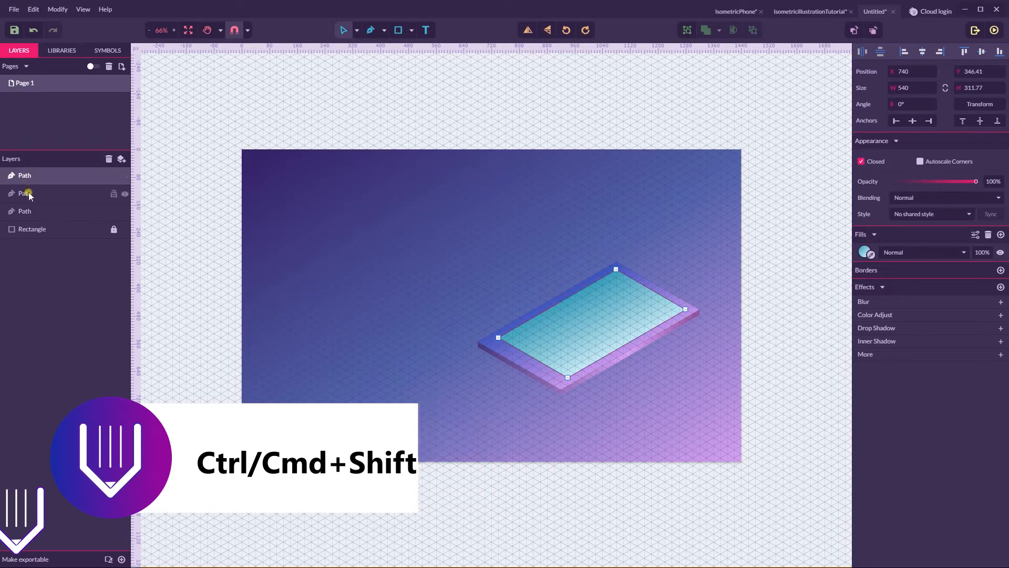
# Add a Blur effect with a 30 px radius to the lower copy of the screen path so it glows
pyautogui.click(31, 195)
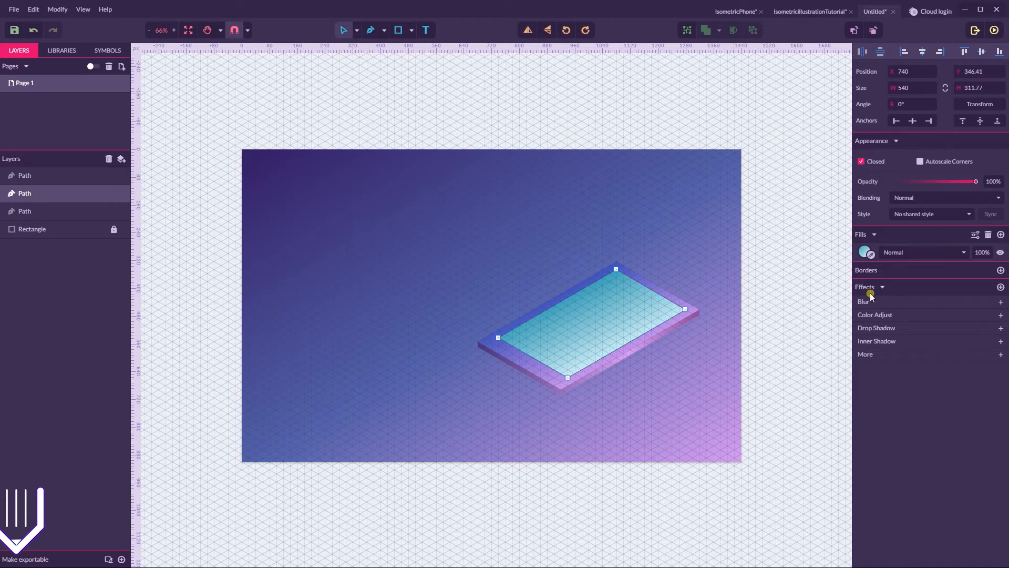
pyautogui.click(1001, 301)
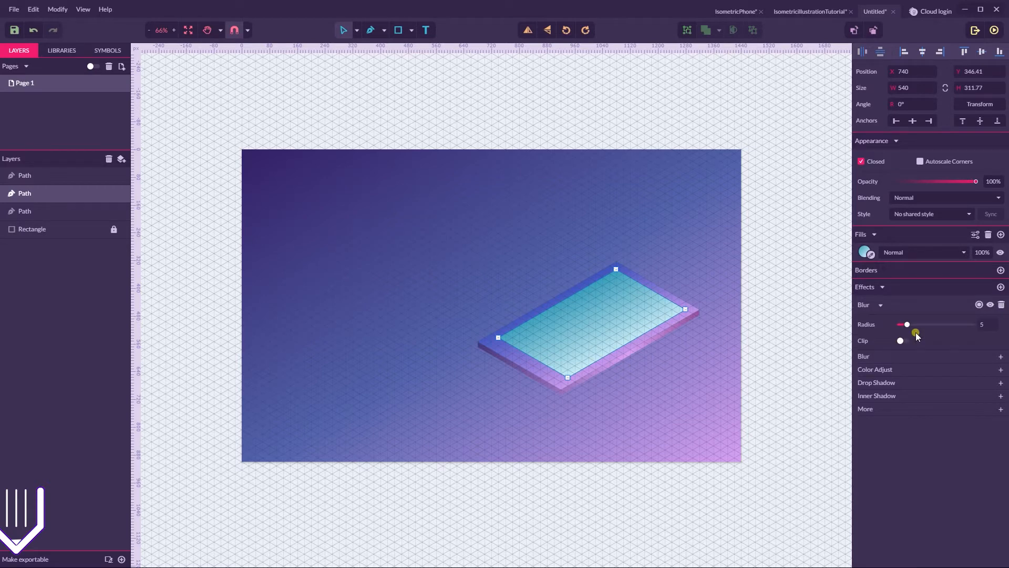
pyautogui.click(983, 324)
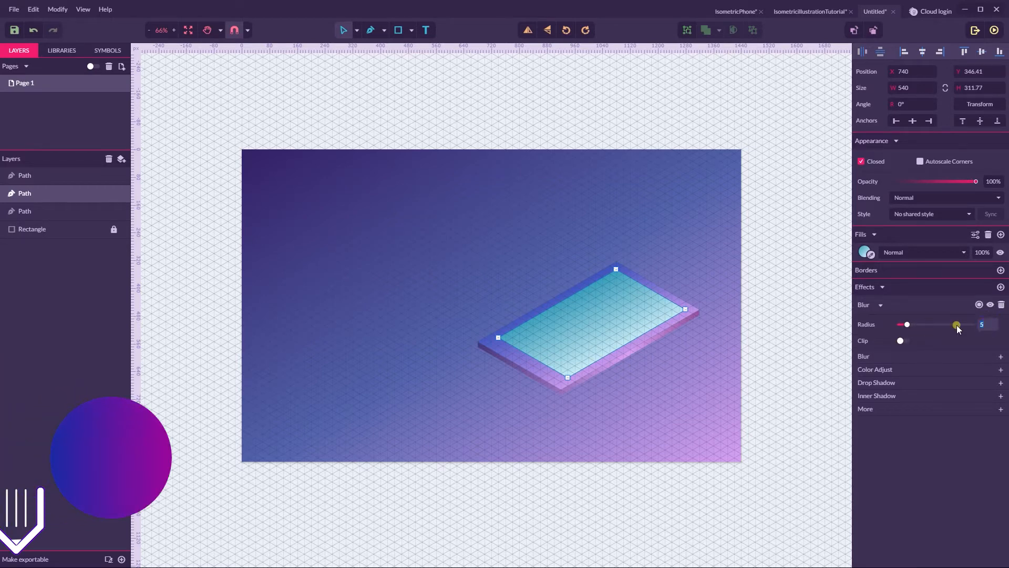
pyautogui.press('BackSpace')
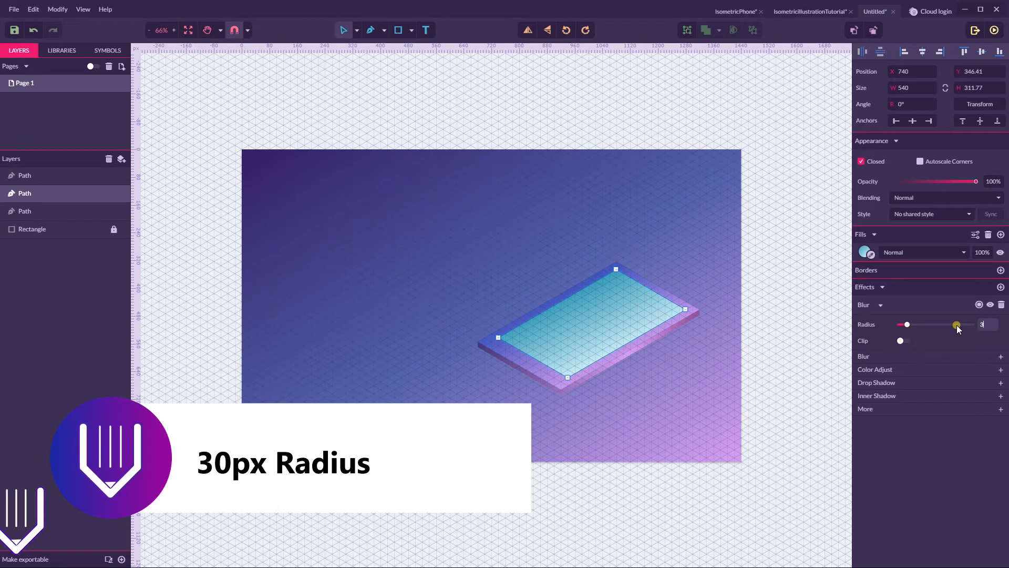
pyautogui.press('Return')
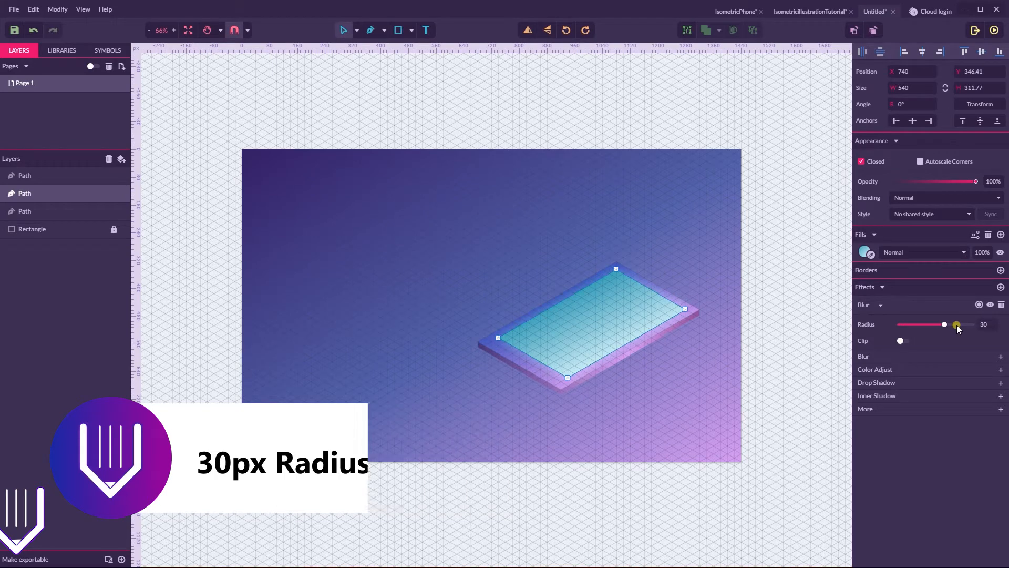
pyautogui.click(783, 211)
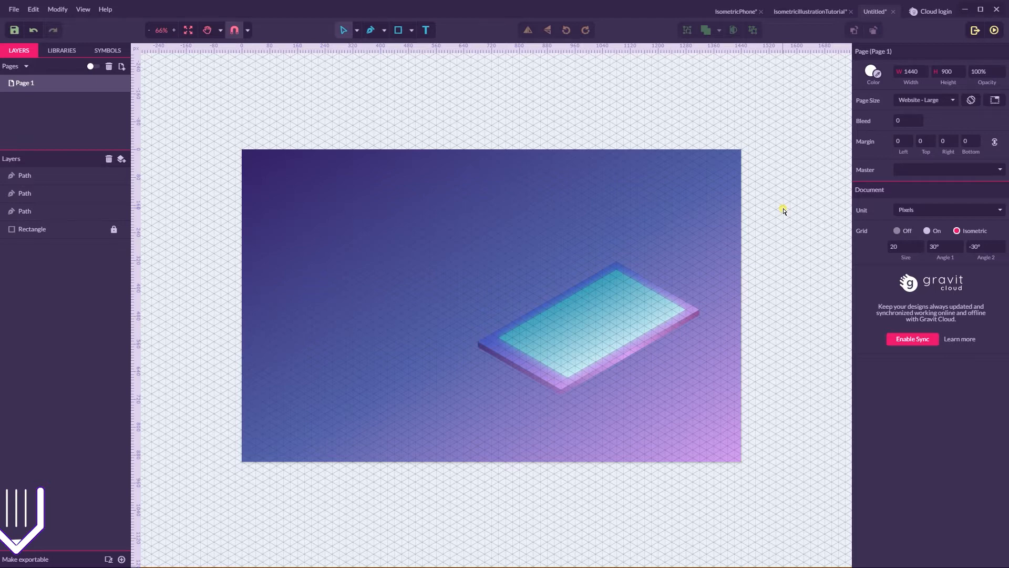
# Draw a closed six-point light-beam path with the Pen tool, flaring upward from the phone screen's corners, about 680 × 519.62 px
pyautogui.hotkey('ctrl', '+')
pyautogui.hotkey('ctrl', '+')
pyautogui.hotkey('ctrl', '0')
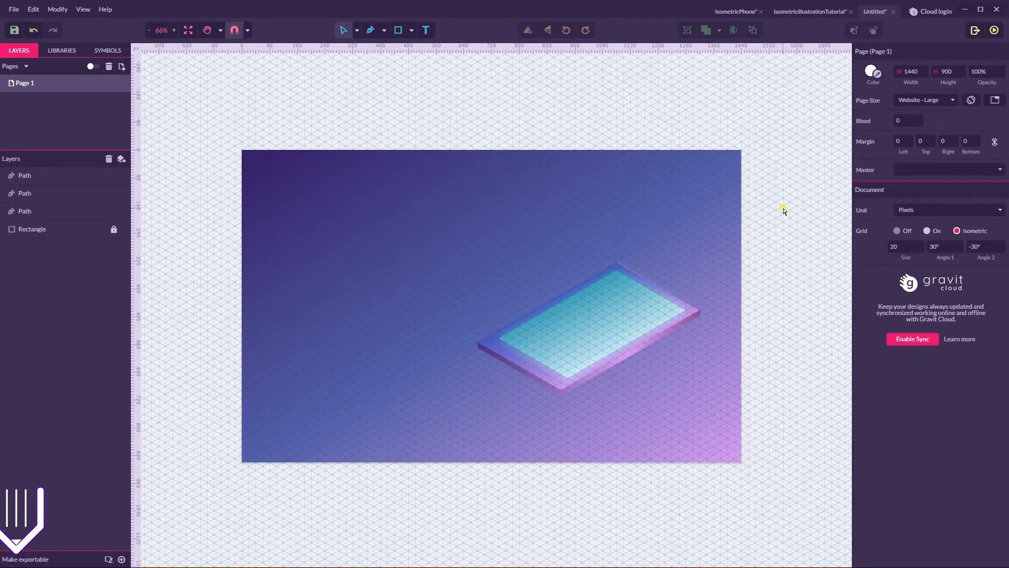
pyautogui.moveTo(784, 210); pyautogui.dragTo(731, 211)
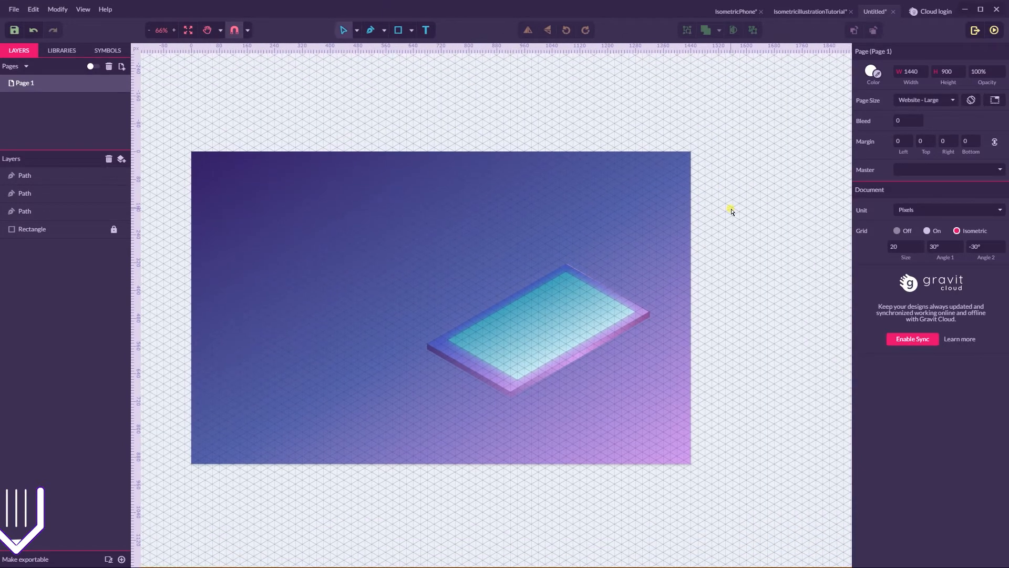
pyautogui.click(371, 30)
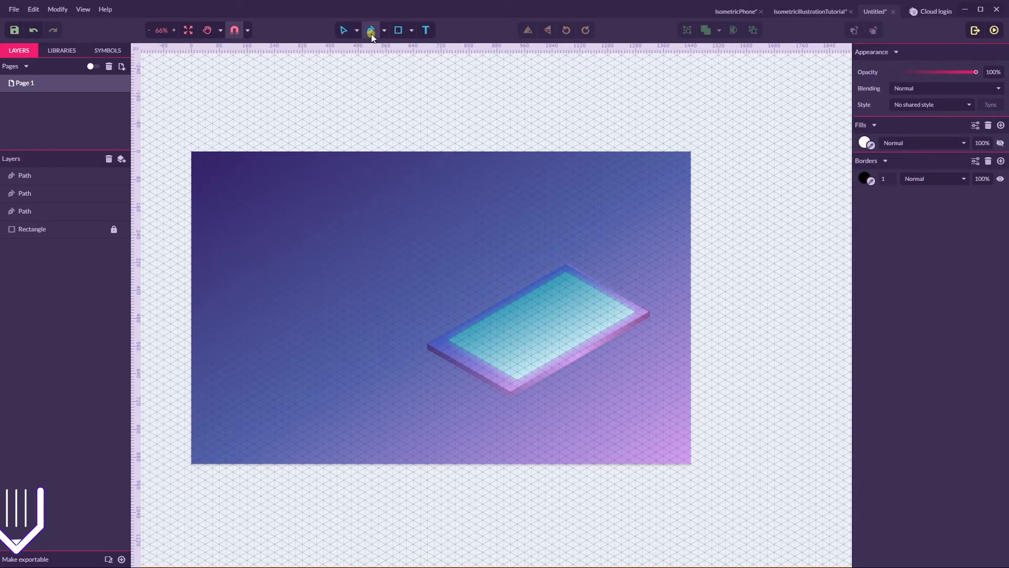
pyautogui.click(447, 340)
pyautogui.click(426, 272)
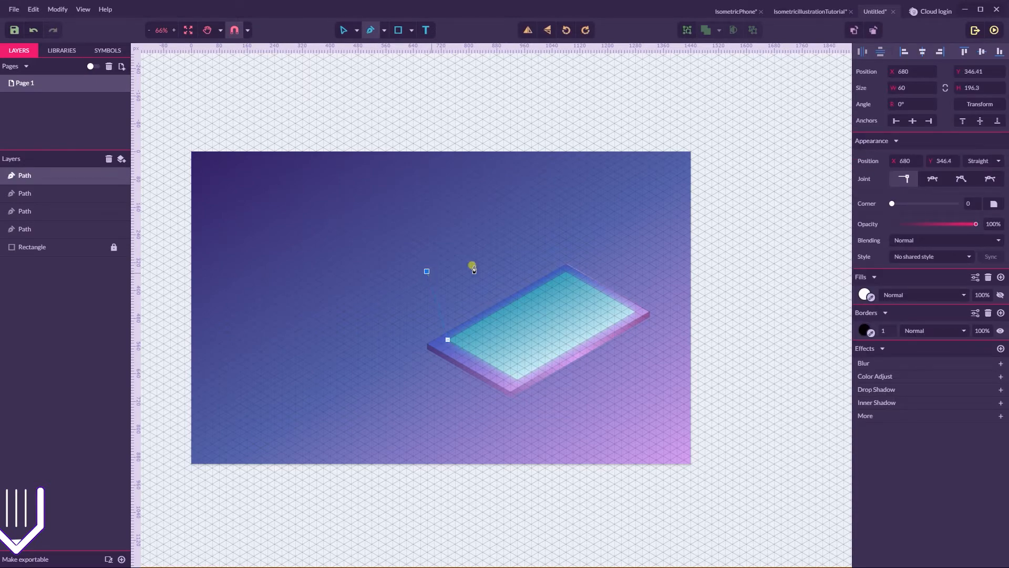
pyautogui.click(565, 200)
pyautogui.click(663, 247)
pyautogui.click(635, 311)
pyautogui.click(517, 379)
pyautogui.click(448, 340)
pyautogui.click(448, 340)
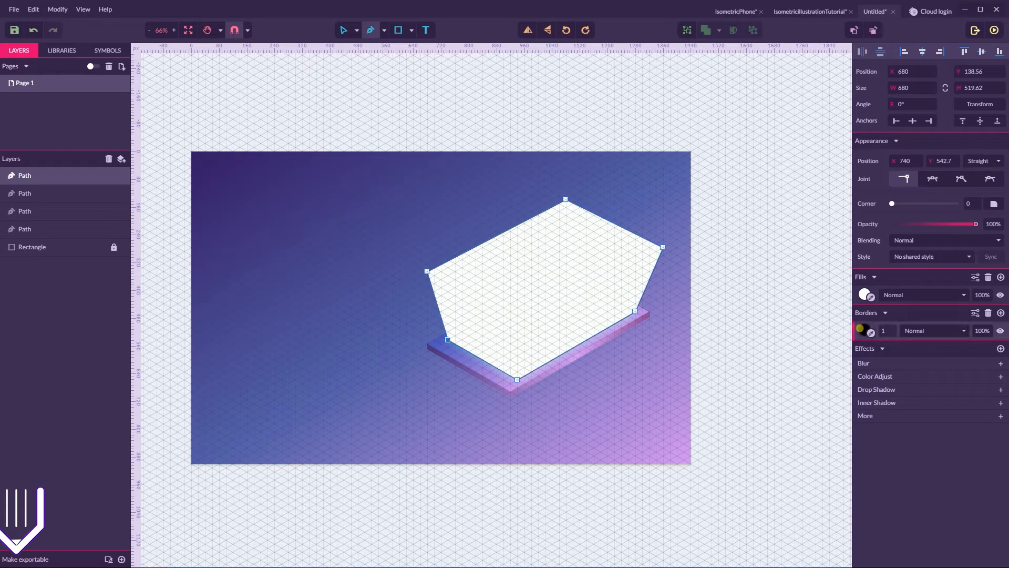
# Remove the light-beam path's border and fill it with the vertical linear gradient swatch from #1C80BF to #8BDEF4
pyautogui.click(989, 314)
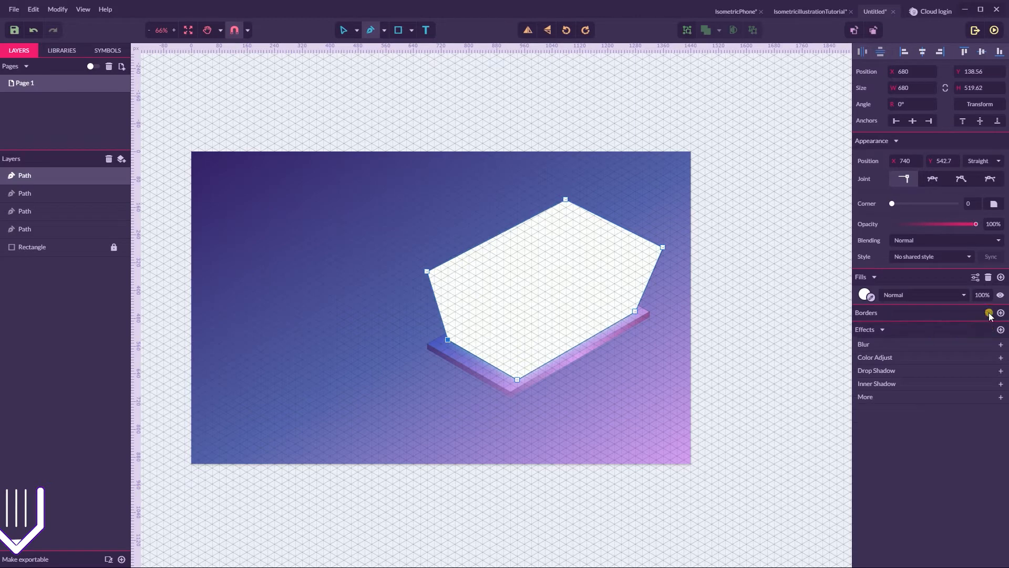
pyautogui.click(865, 295)
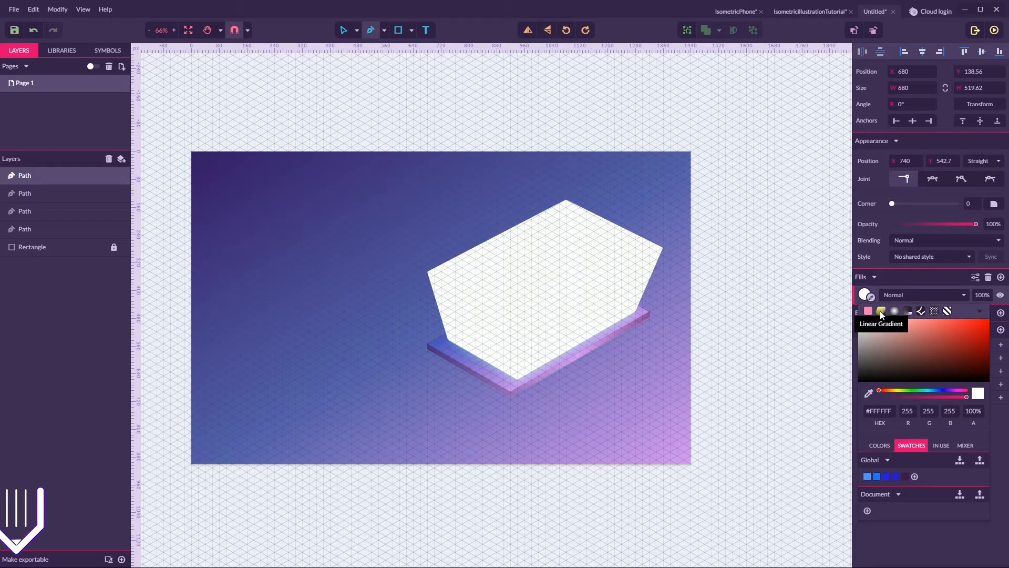
pyautogui.click(880, 310)
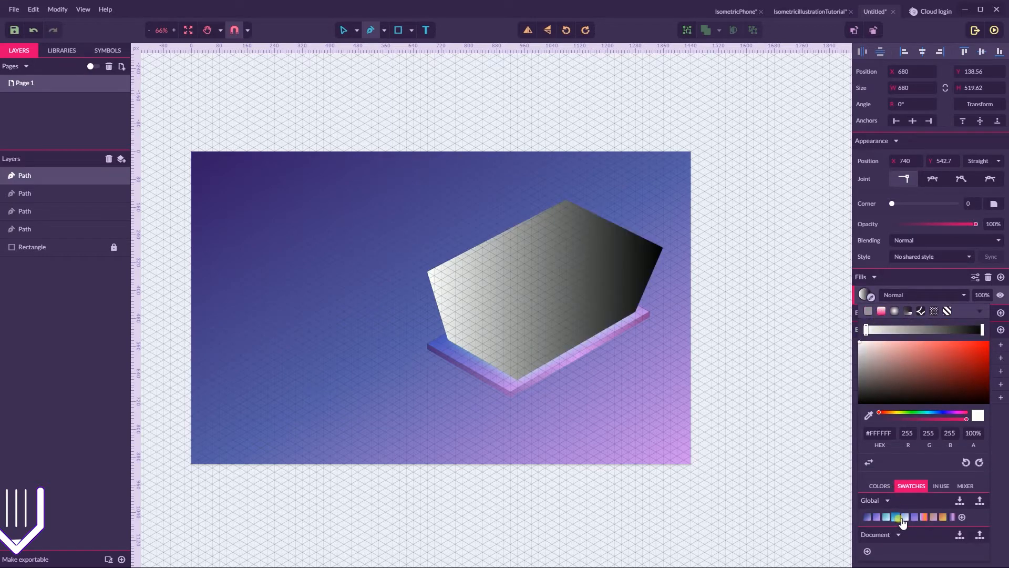
pyautogui.click(898, 518)
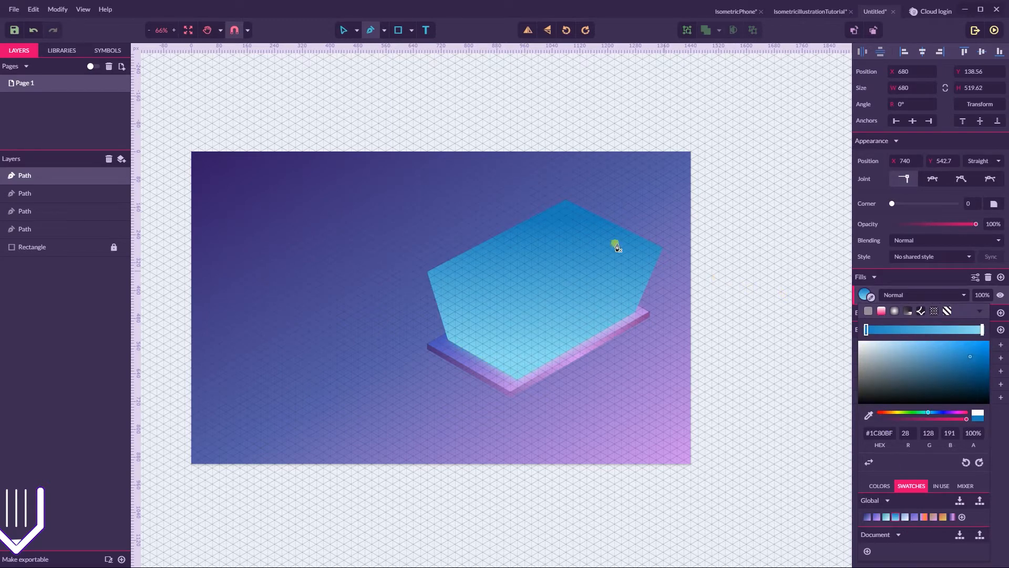
pyautogui.click(357, 30)
pyautogui.click(367, 47)
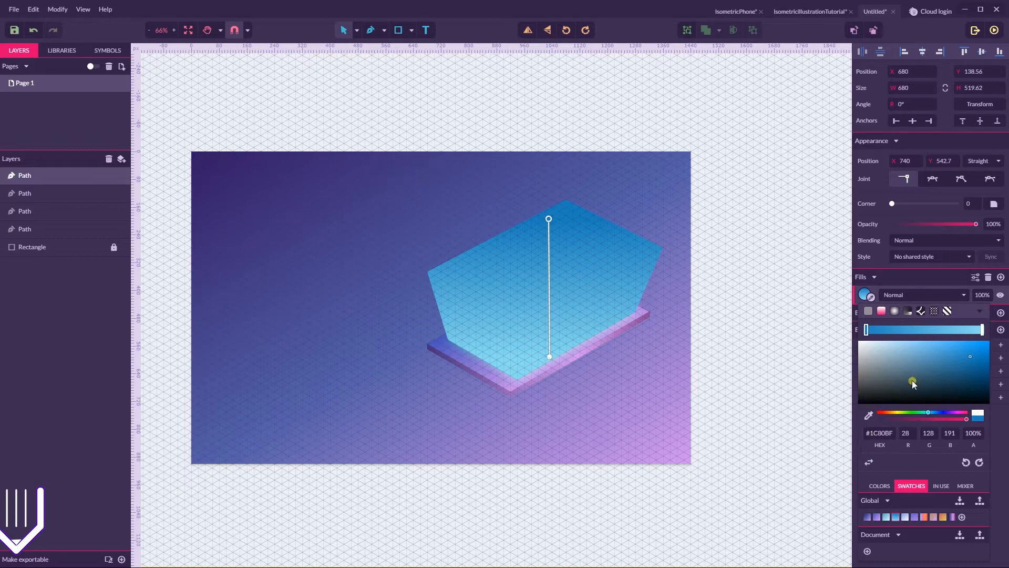
pyautogui.click(982, 329)
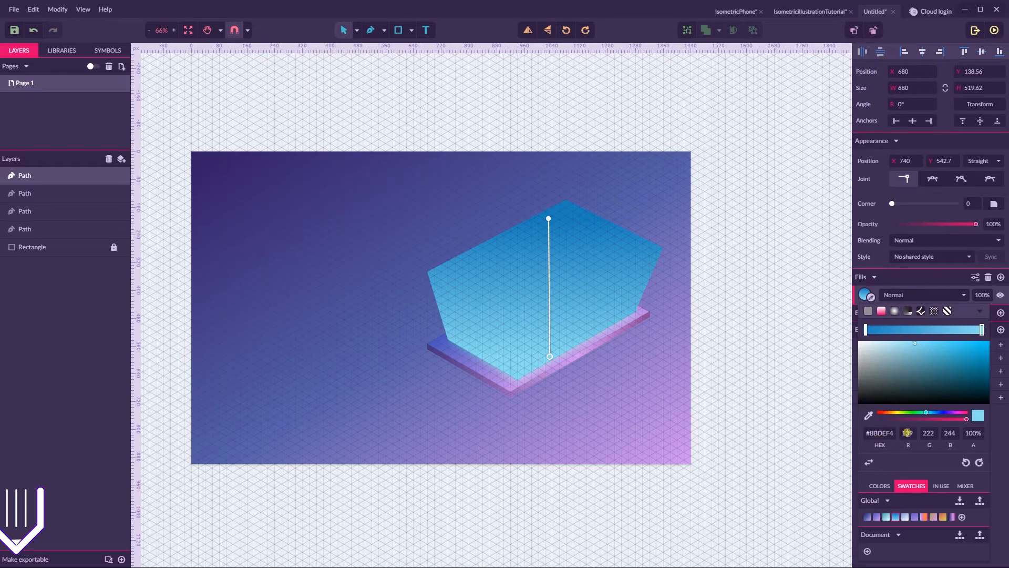
pyautogui.click(998, 437)
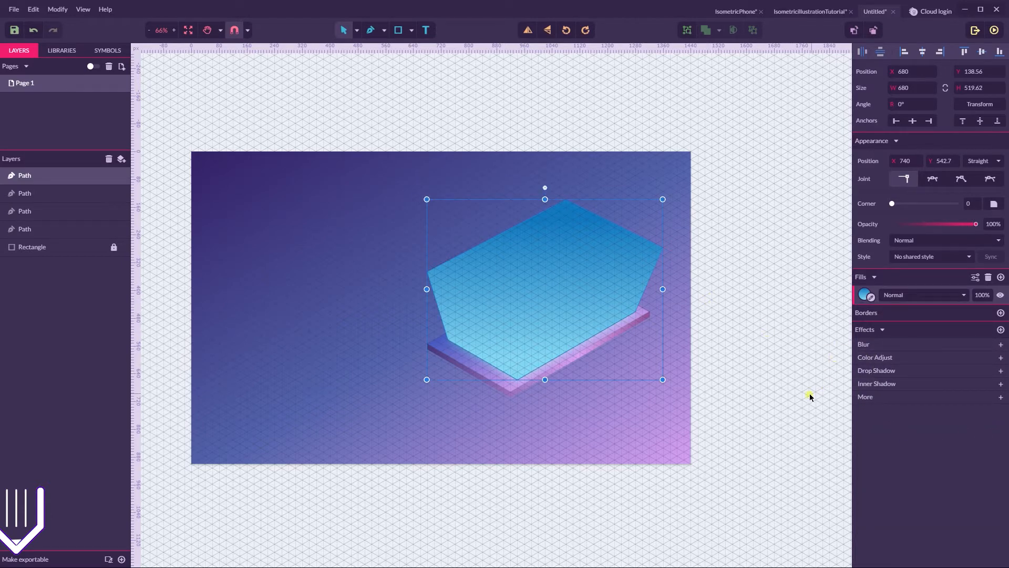
# Add an Overlay effect from the Adjust category to the light-beam path and turn on its Blend option
pyautogui.click(875, 397)
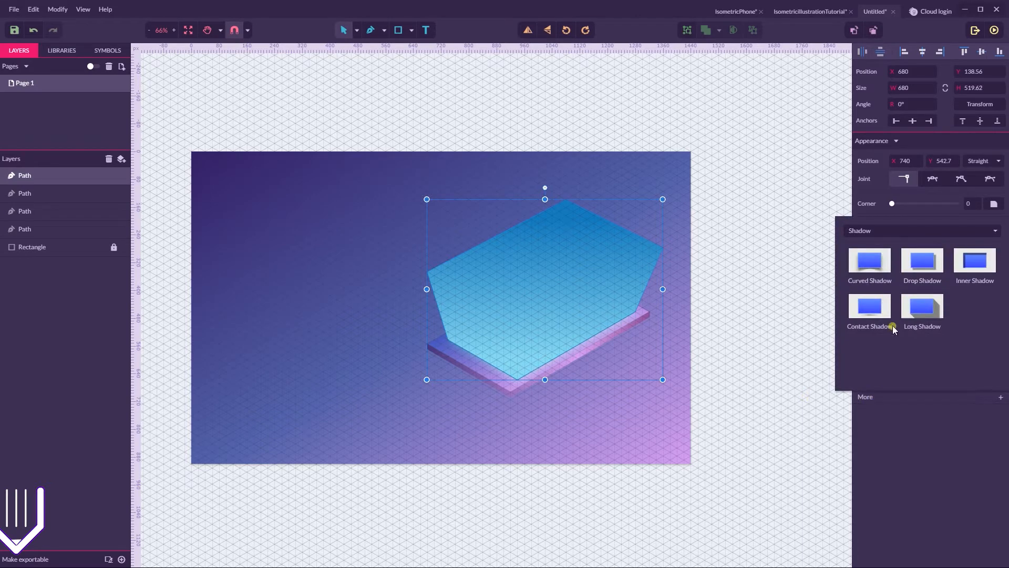
pyautogui.click(863, 234)
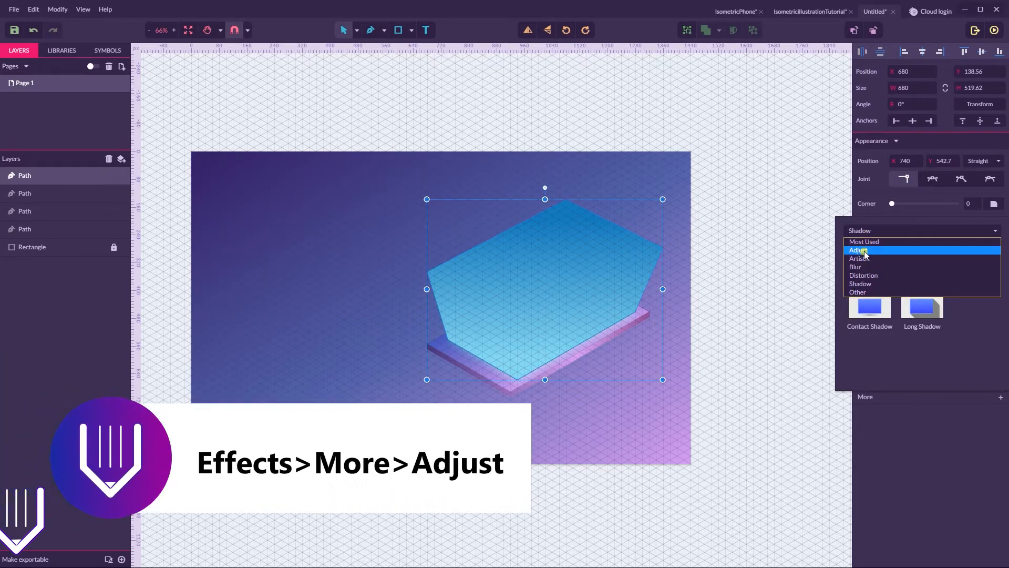
pyautogui.click(864, 250)
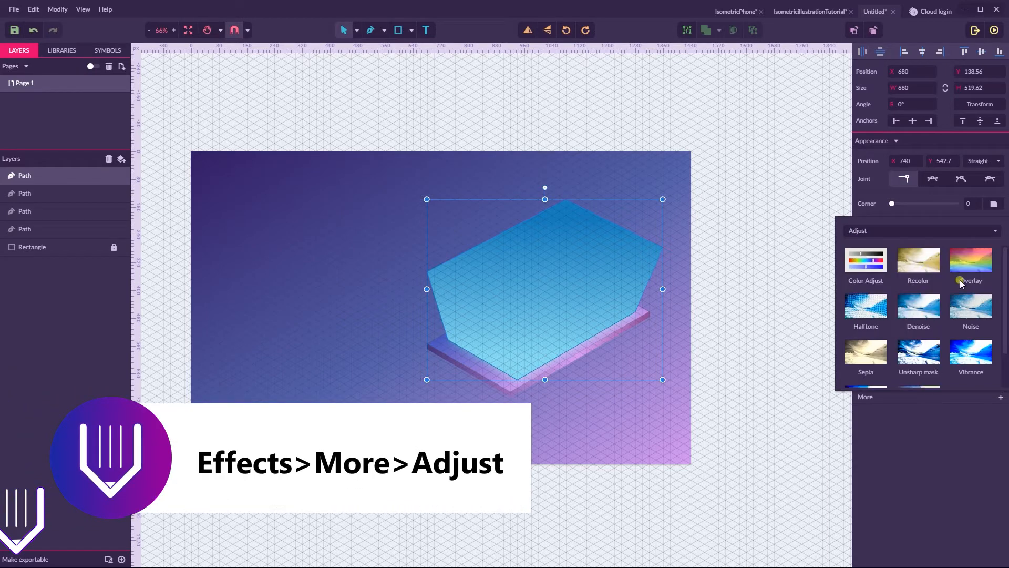
pyautogui.click(984, 258)
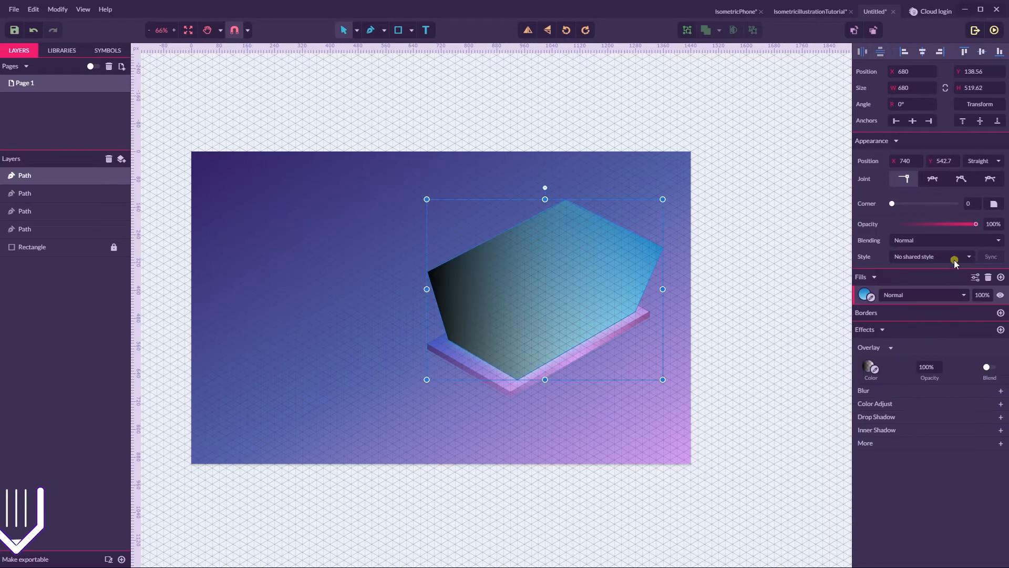
pyautogui.click(991, 368)
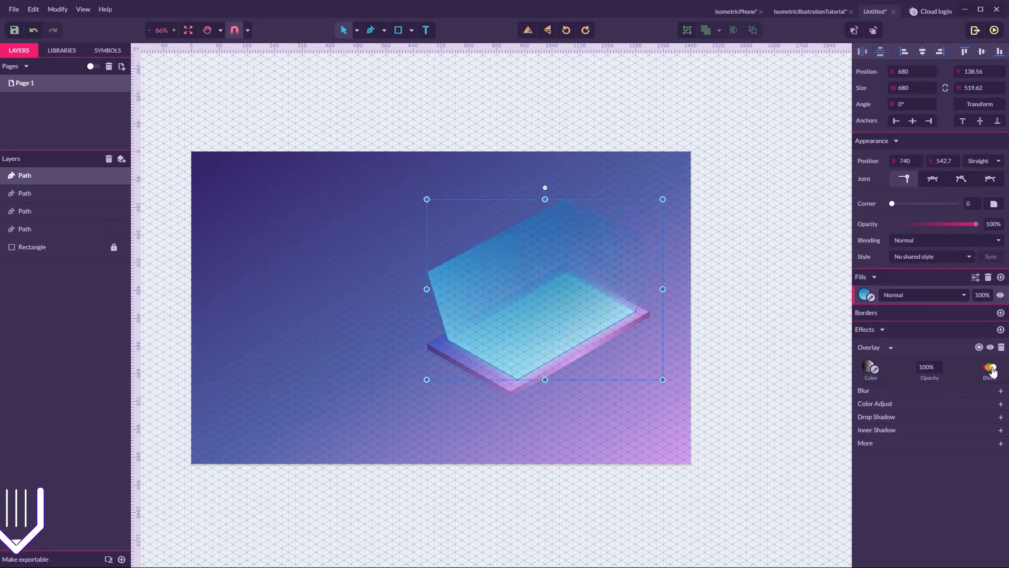
# Reverse the overlay gradient's stops and reposition its ends so the beam is opaque at the phone's screen and fades out upward
pyautogui.click(868, 367)
pyautogui.moveTo(660, 289); pyautogui.dragTo(584, 340)
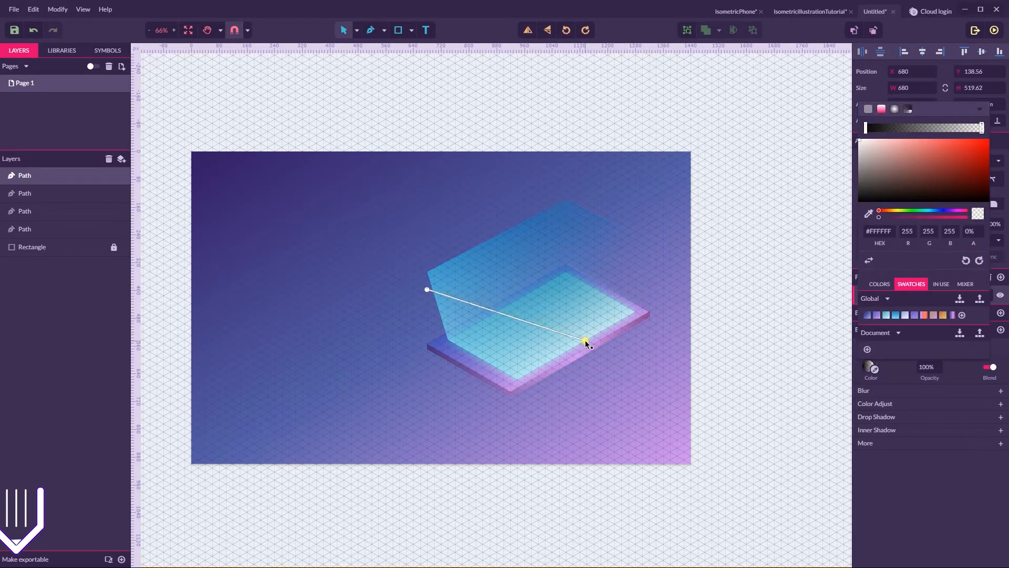
pyautogui.moveTo(427, 289); pyautogui.dragTo(512, 232)
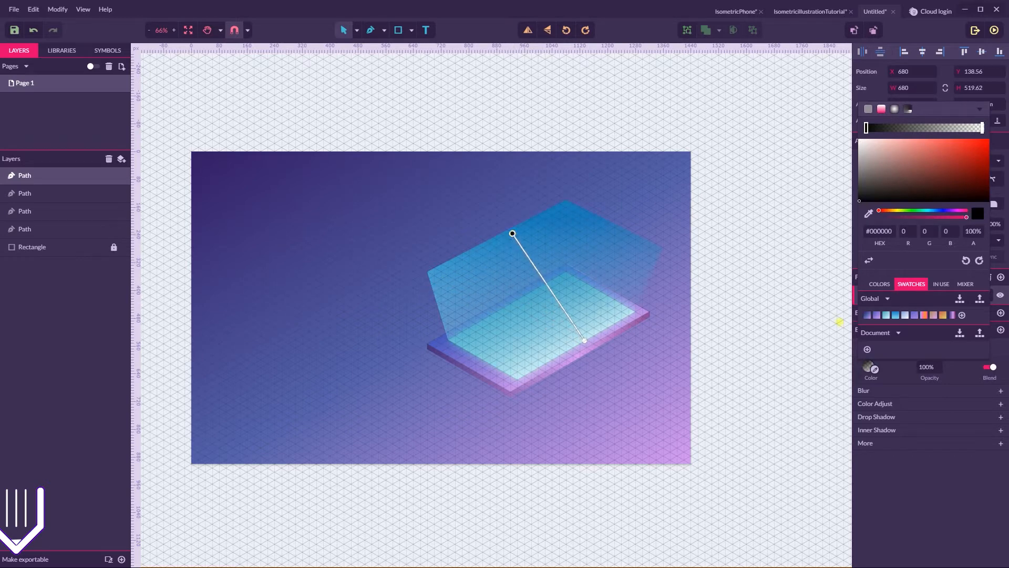
pyautogui.click(869, 259)
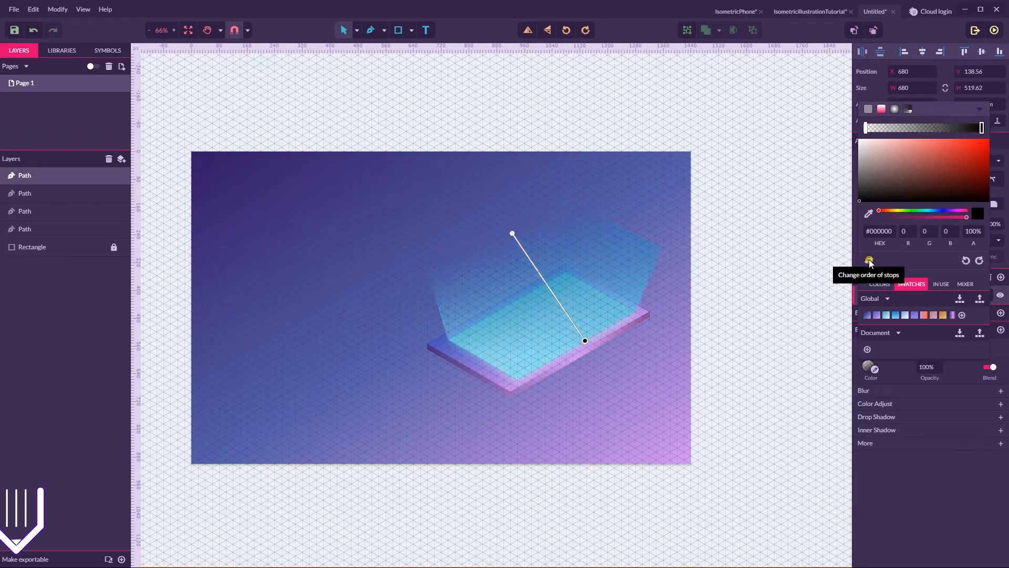
pyautogui.moveTo(585, 343); pyautogui.dragTo(532, 373)
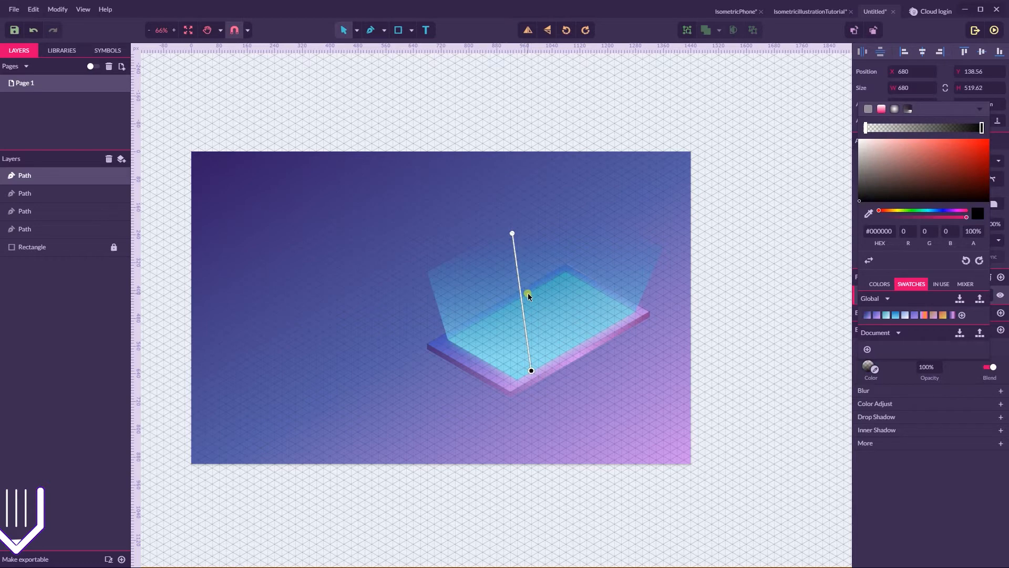
pyautogui.click(511, 234)
pyautogui.moveTo(510, 236); pyautogui.dragTo(500, 263)
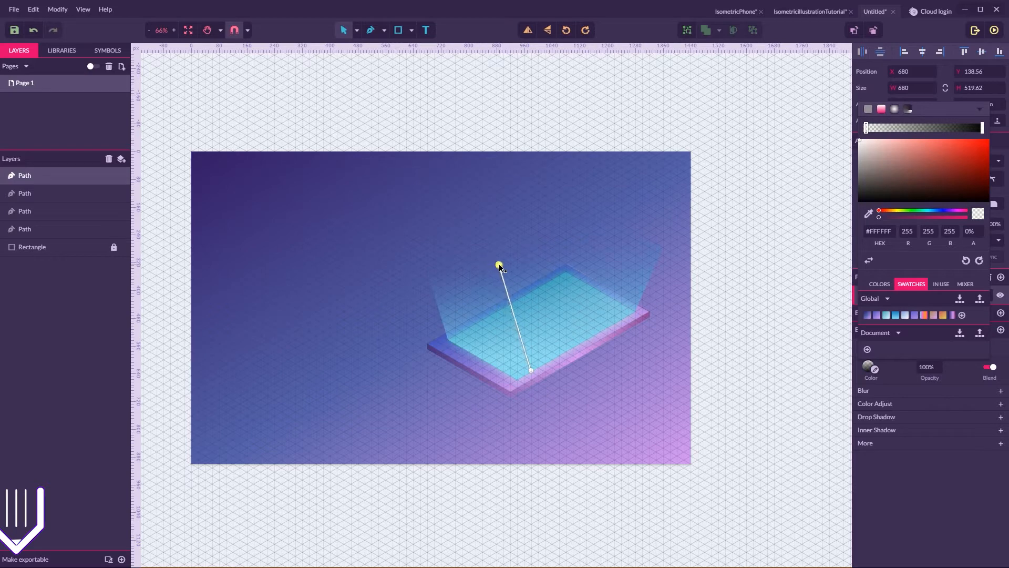
pyautogui.click(740, 205)
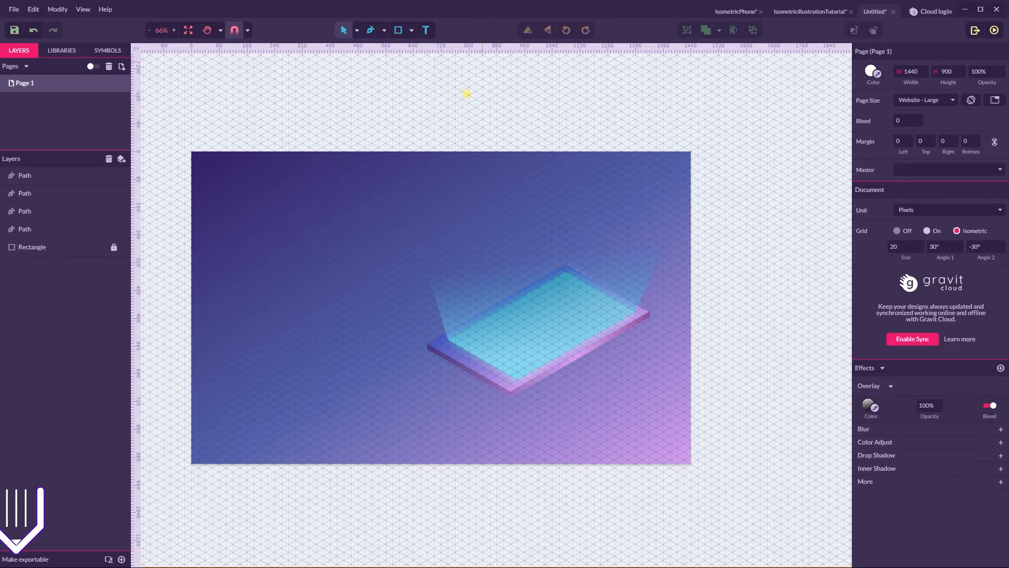
# Draw a home-button ellipse about 40 × 23.09 px on the phone's near bezel, centred below the screen edge
pyautogui.click(412, 31)
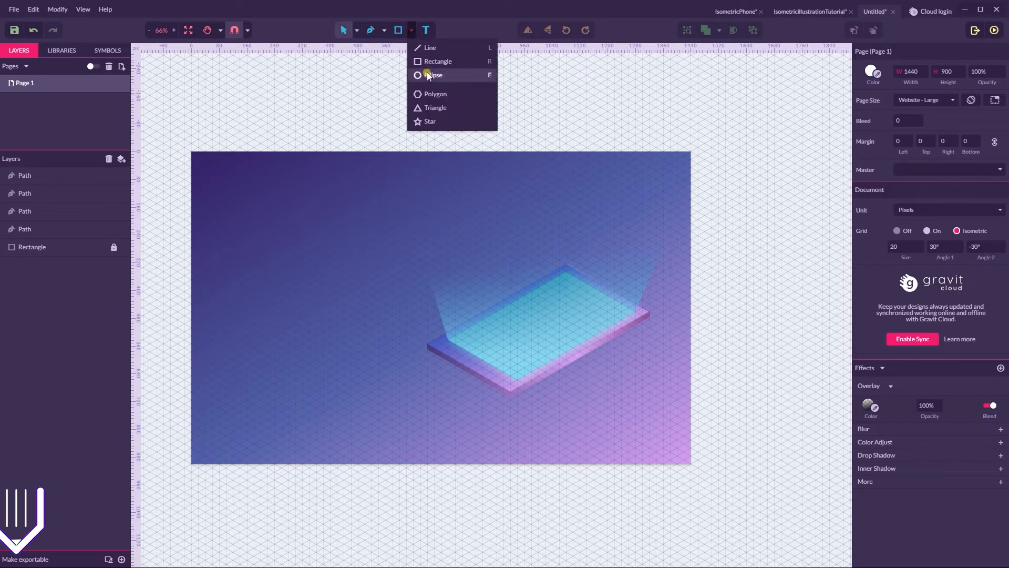
pyautogui.click(430, 76)
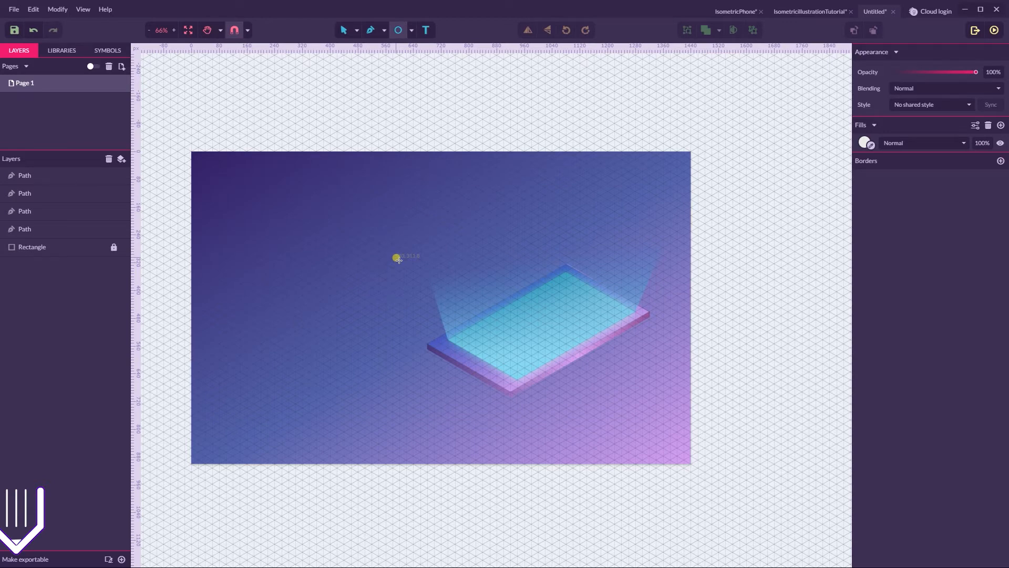
pyautogui.moveTo(440, 430); pyautogui.dragTo(472, 452)
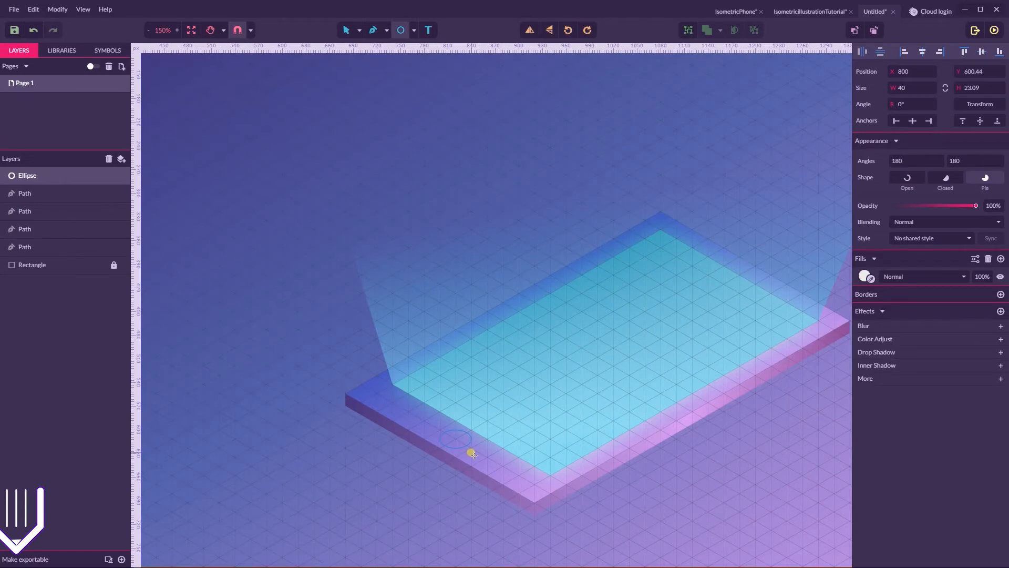
pyautogui.moveTo(473, 454); pyautogui.dragTo(472, 455)
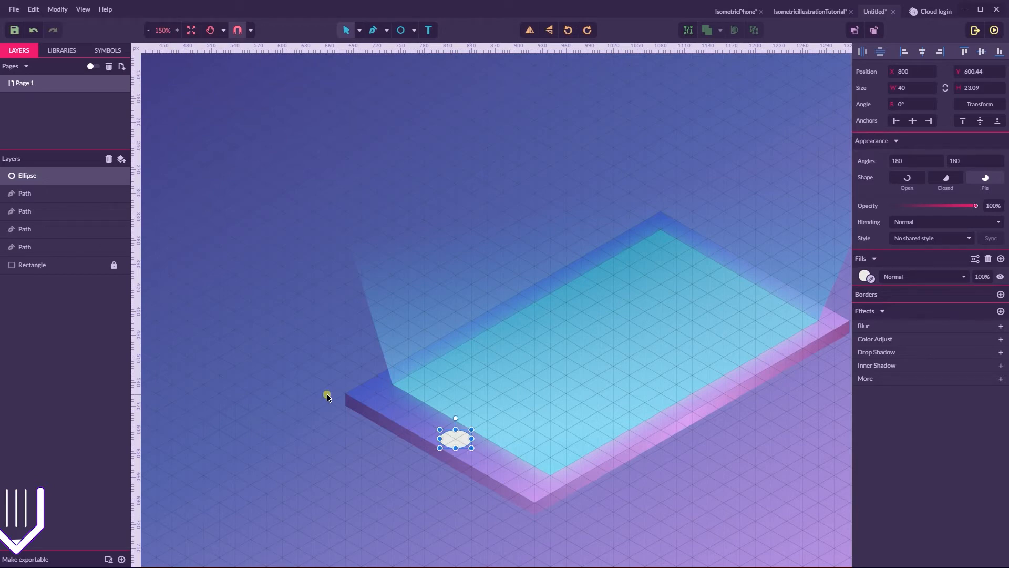
# Fill the home-button ellipse with the saved linear gradient swatch running from #B385E6 to #5C5DC6
pyautogui.moveTo(314, 356); pyautogui.dragTo(242, 313)
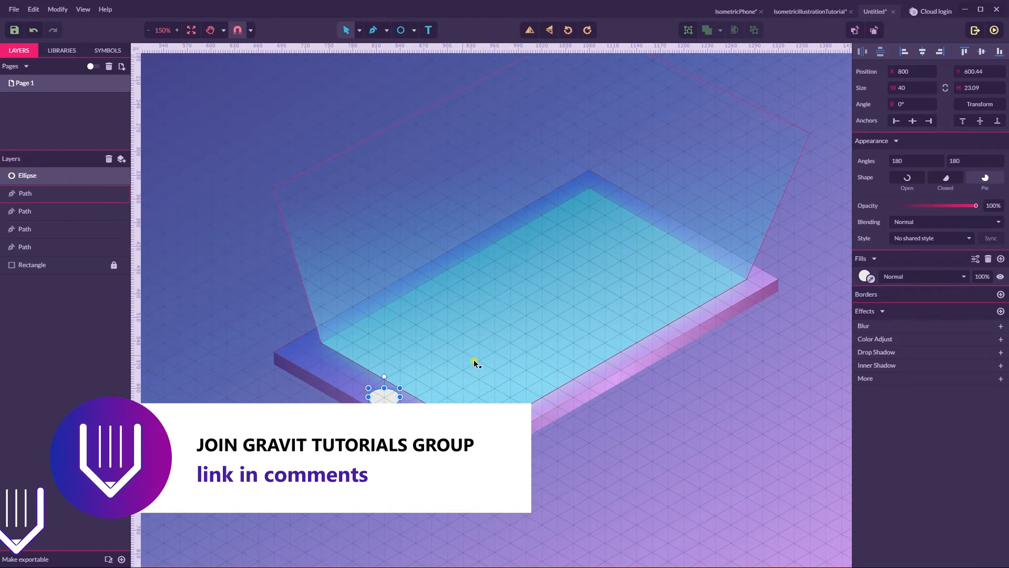
pyautogui.moveTo(767, 388); pyautogui.dragTo(717, 353)
pyautogui.click(863, 273)
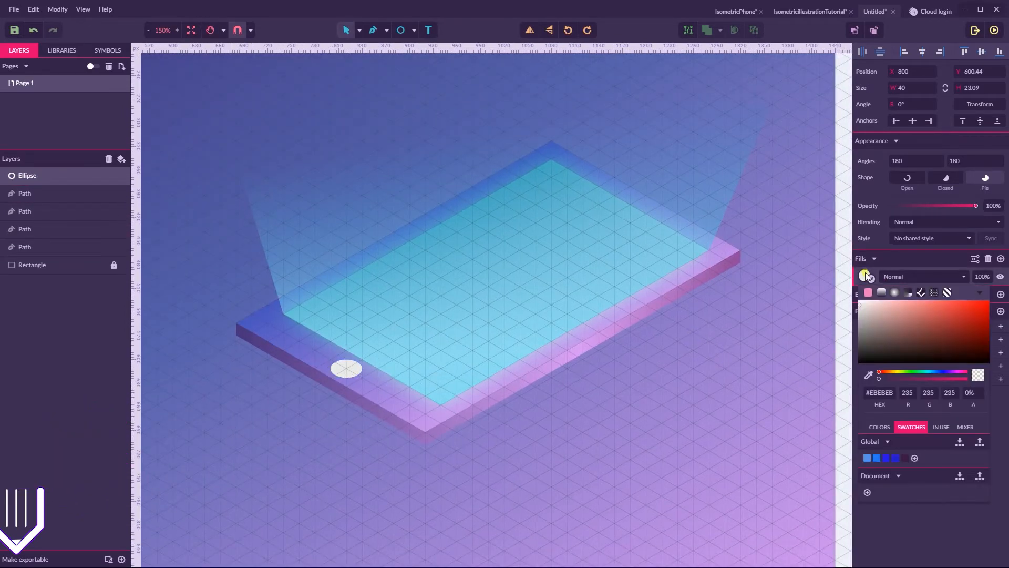
pyautogui.click(883, 293)
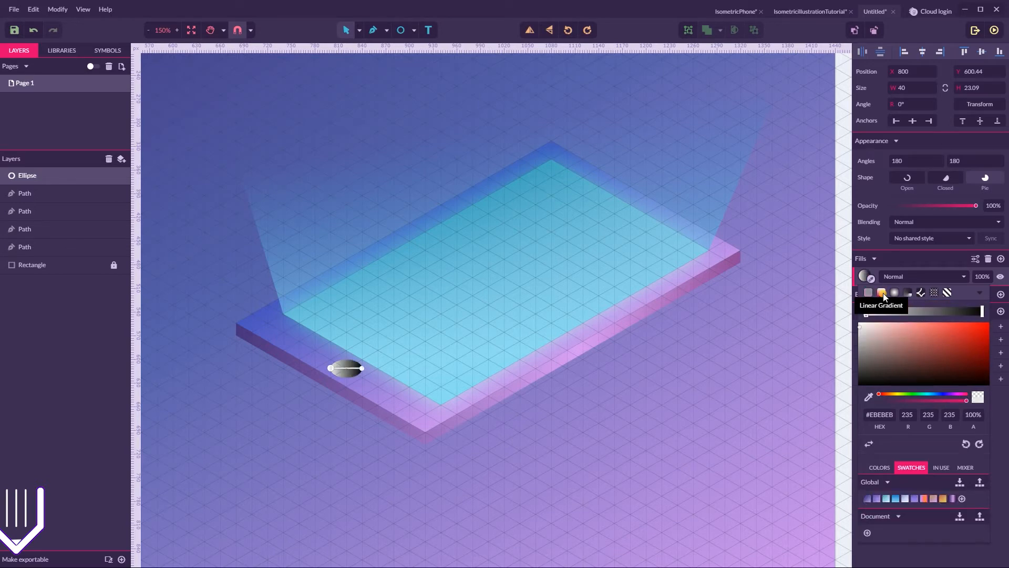
pyautogui.click(915, 498)
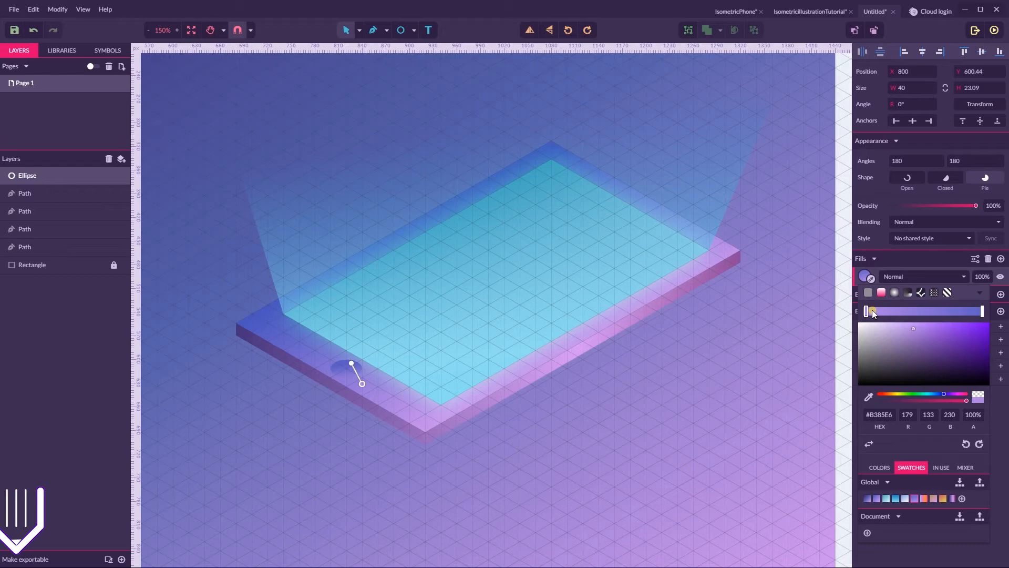
pyautogui.click(982, 311)
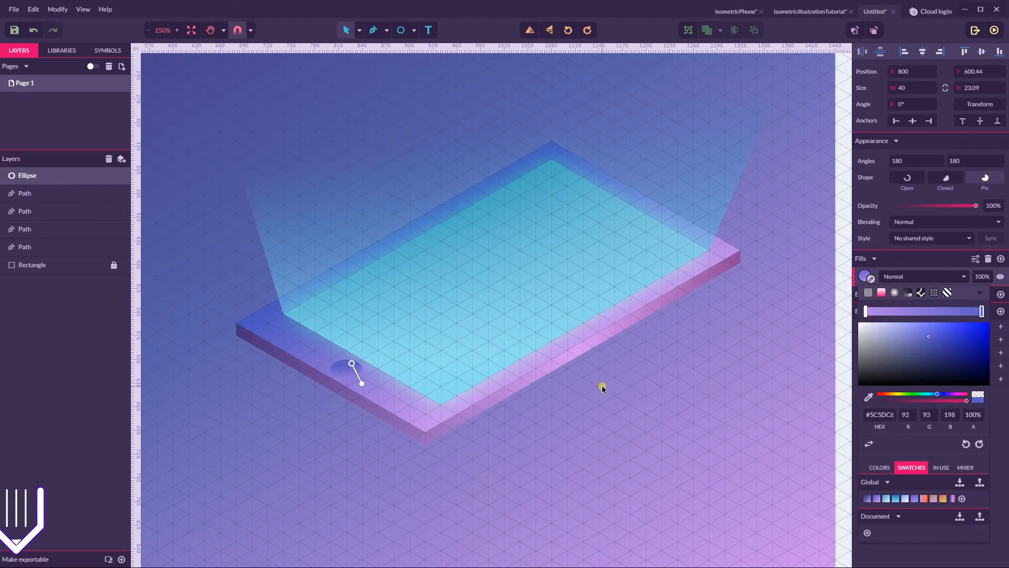
pyautogui.click(347, 368)
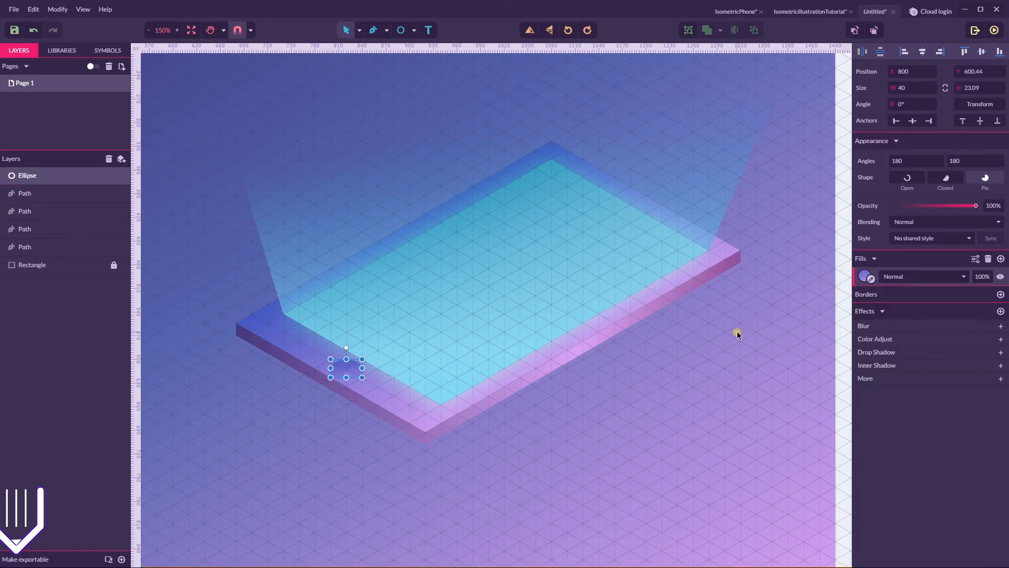
# Add an Inner Shadow to the home button with X -2, Y -1, blur 2 and 30% opacity
pyautogui.click(872, 364)
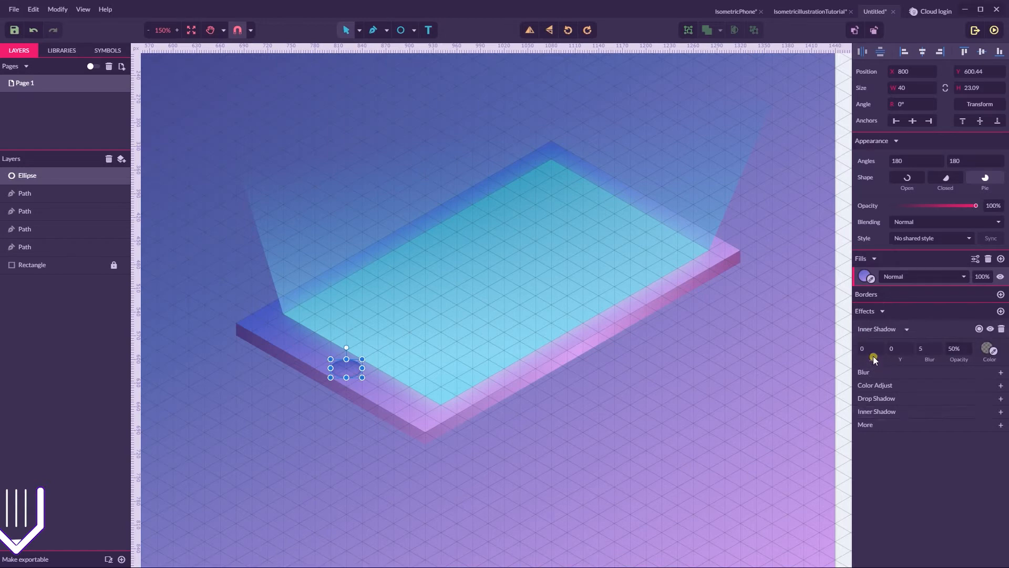
pyautogui.click(874, 351)
pyautogui.write('-2')
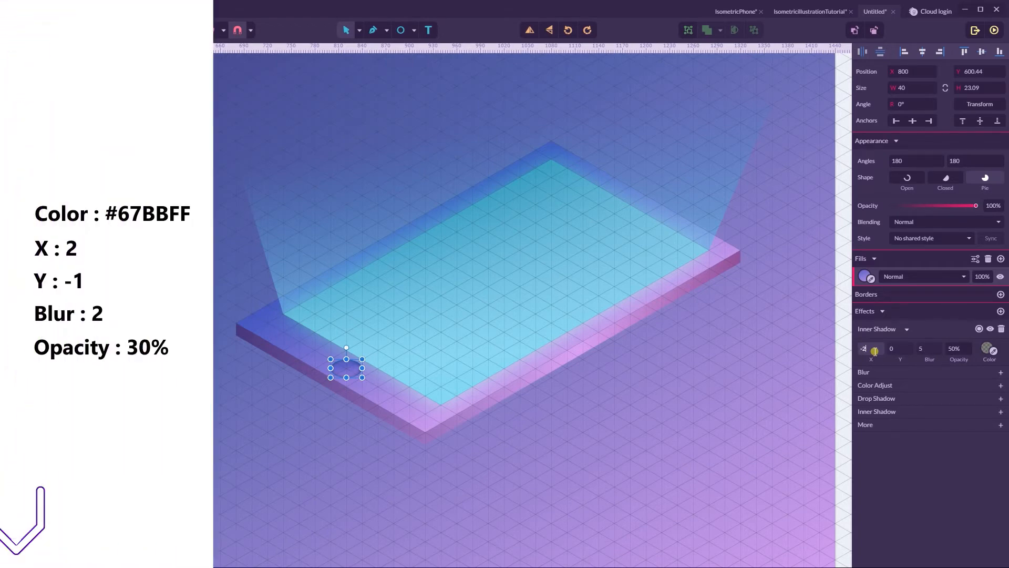
pyautogui.click(909, 354)
pyautogui.write('-1')
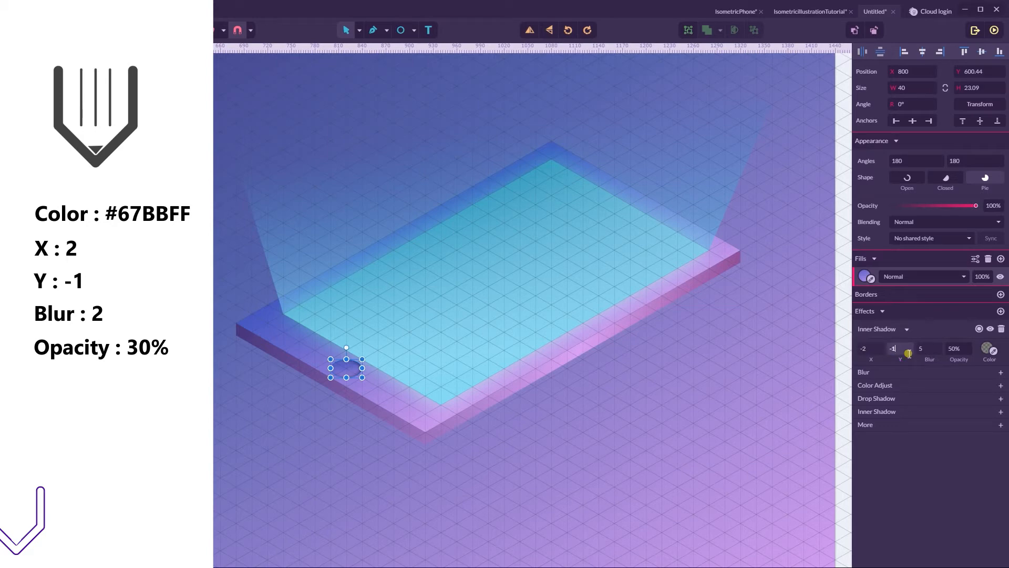
pyautogui.click(930, 348)
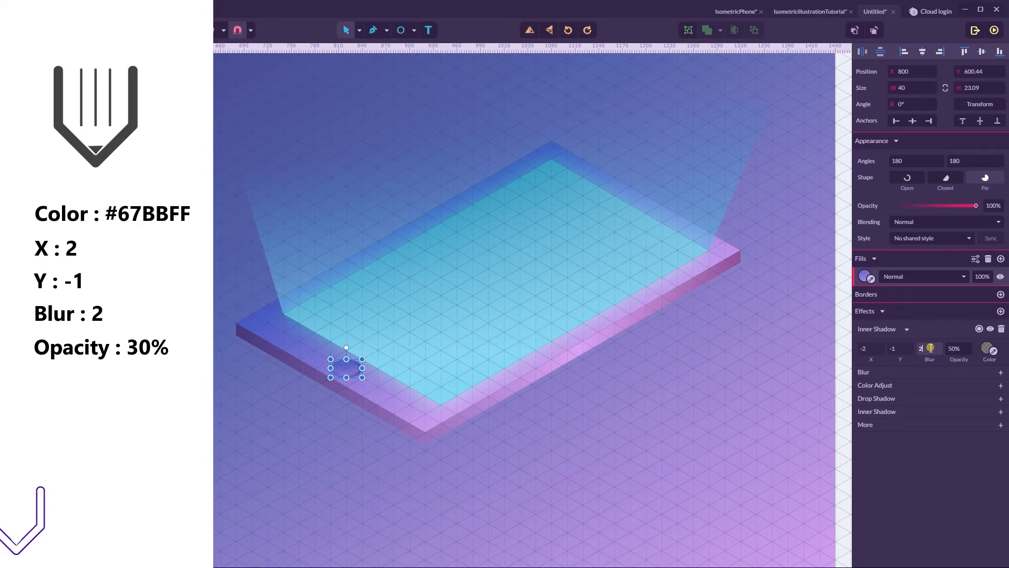
pyautogui.click(954, 350)
pyautogui.write('30')
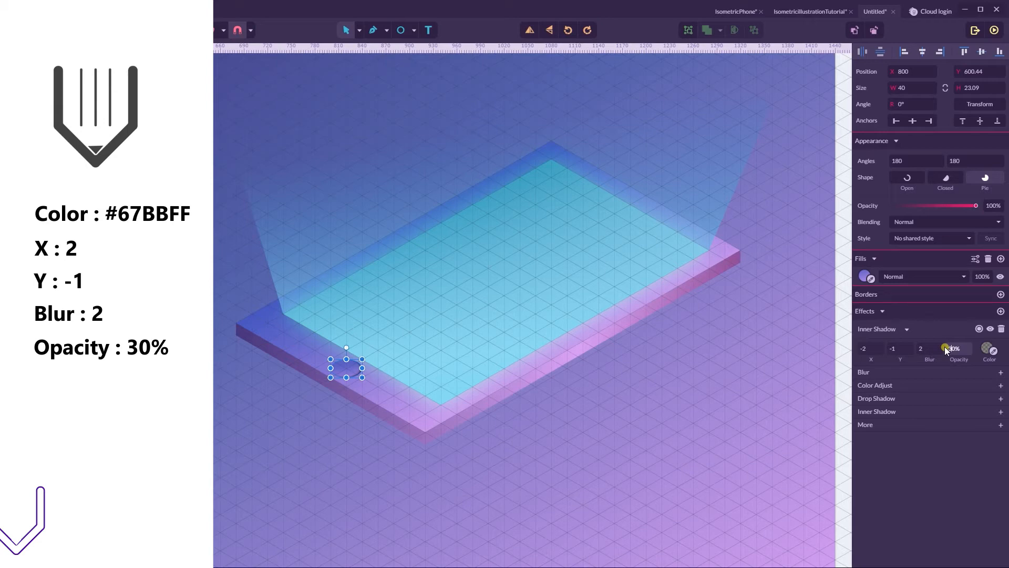
pyautogui.press('Return')
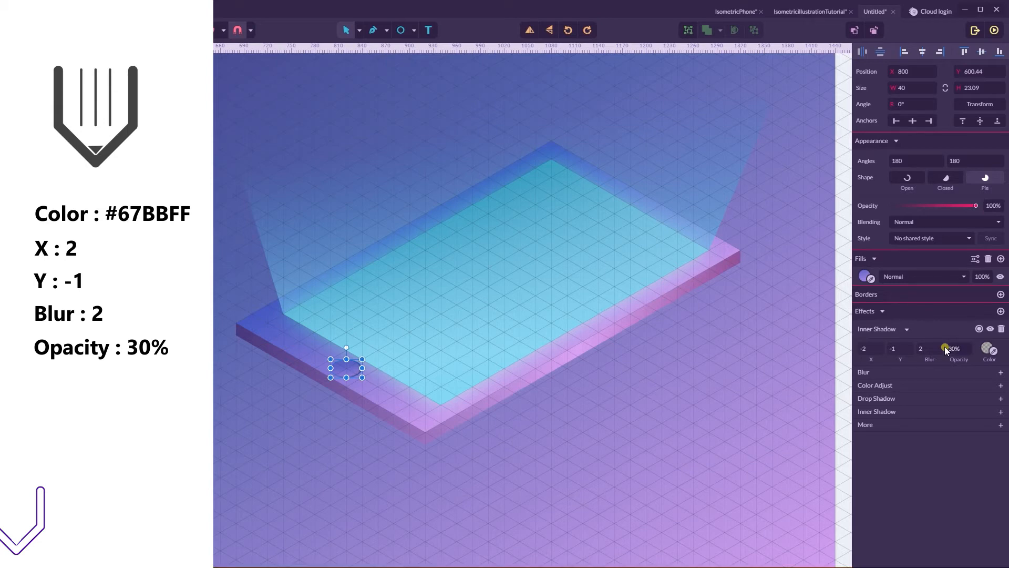
# Set the home button's inner shadow colour to #67BBFF
pyautogui.click(988, 348)
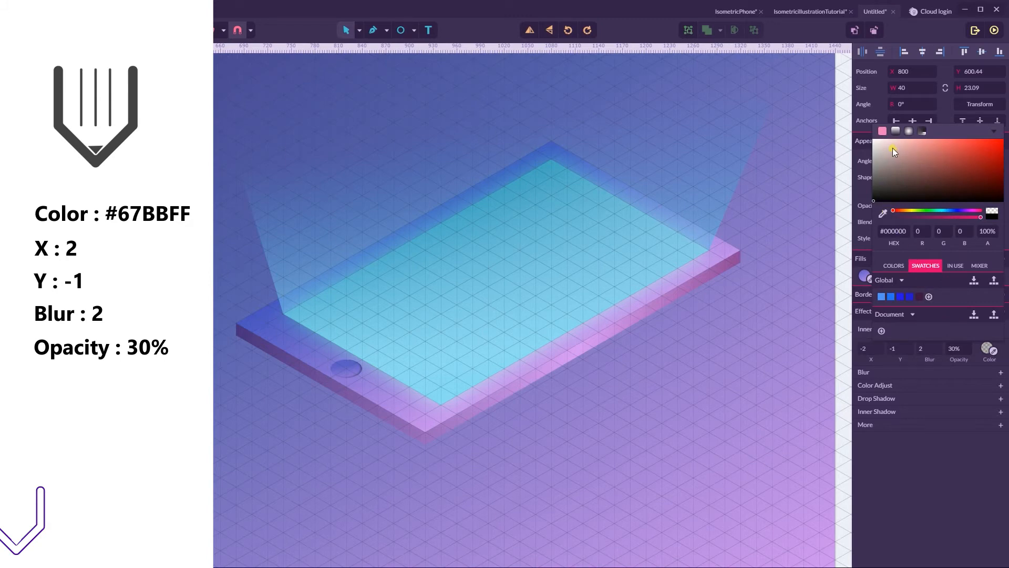
pyautogui.click(892, 232)
pyautogui.write('#67bbff')
pyautogui.press('Return')
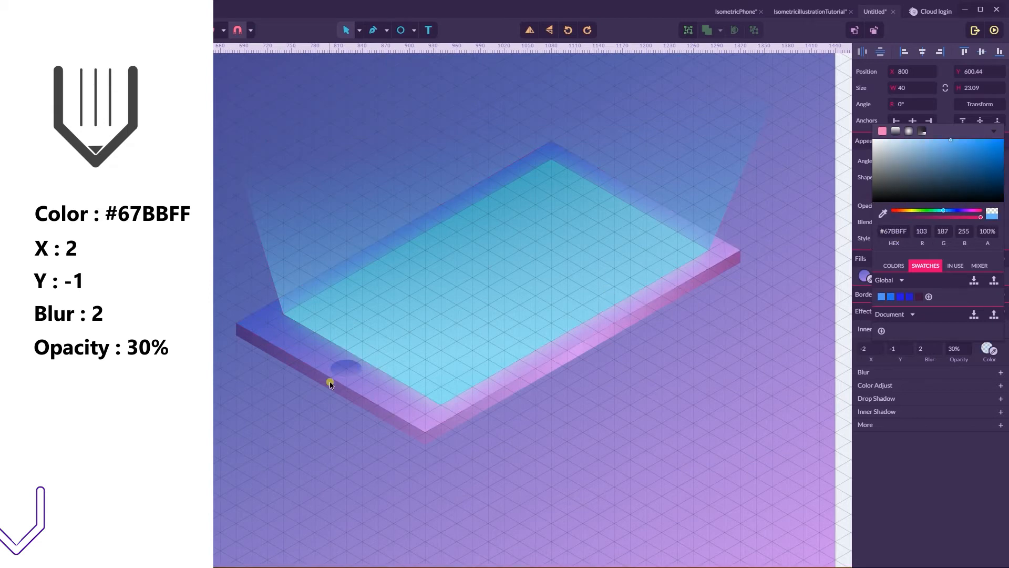
# Add an Inner Glow effect from the Other category to the home-button ellipse
pyautogui.scroll(2, 330, 385)
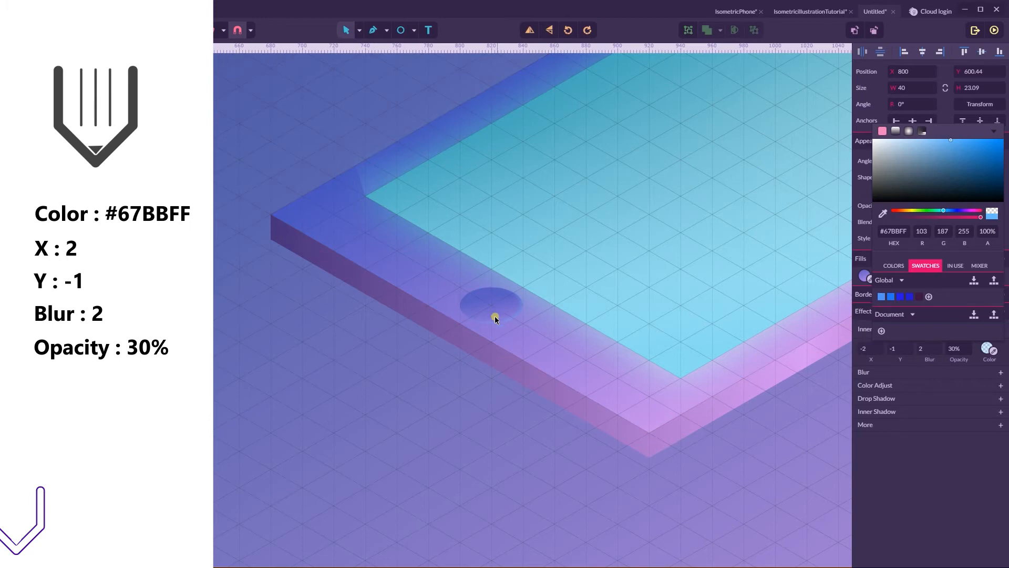
pyautogui.hotkey('ctrl', '-')
pyautogui.hotkey('ctrl', '-')
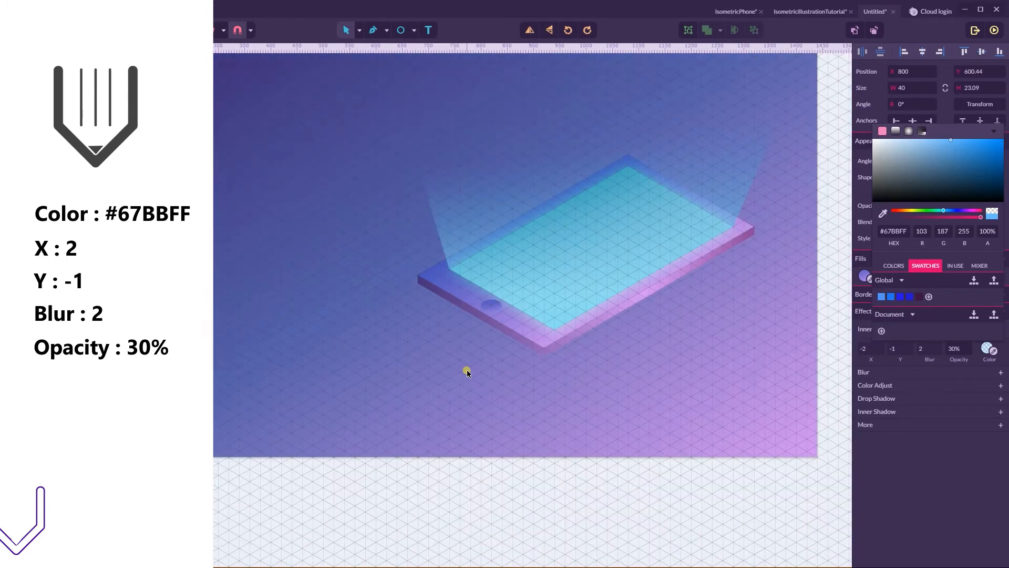
pyautogui.hotkey('ctrl', '+')
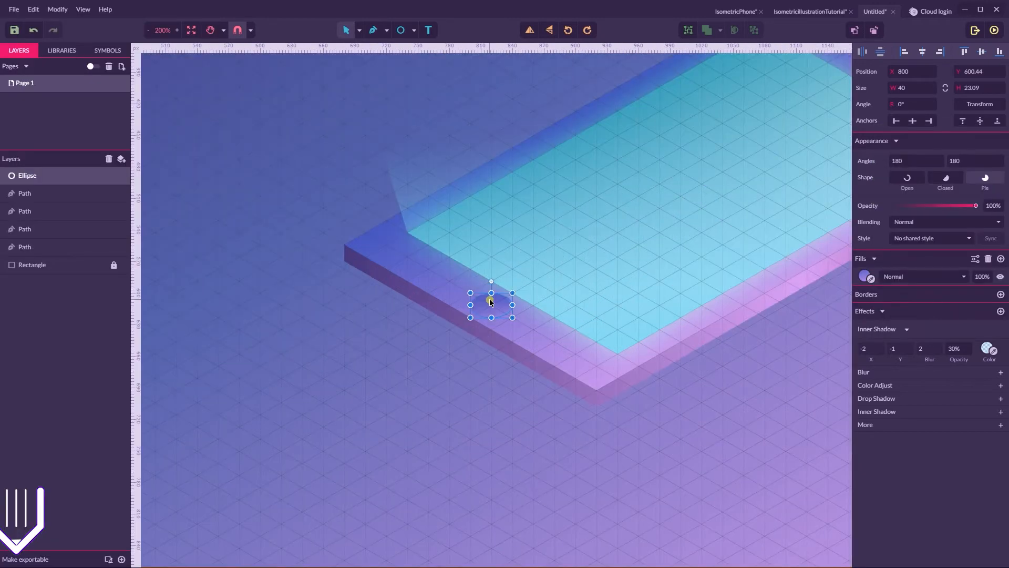
pyautogui.click(872, 424)
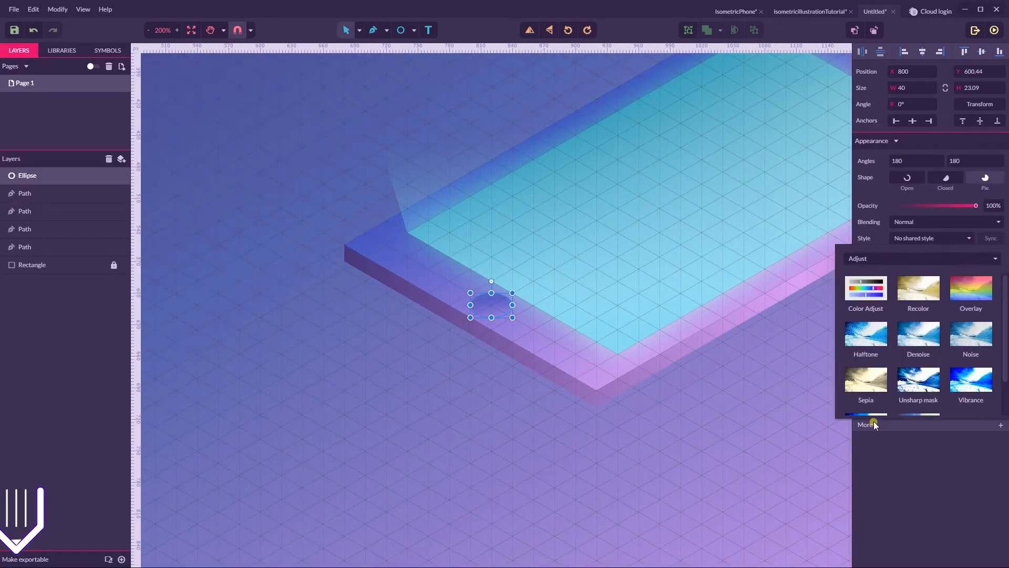
pyautogui.click(860, 259)
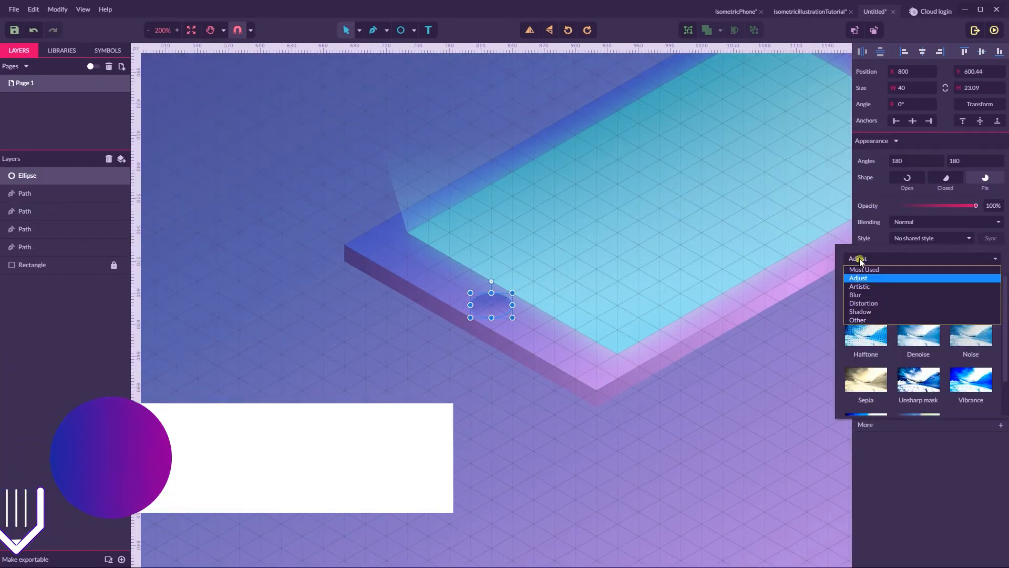
pyautogui.click(866, 320)
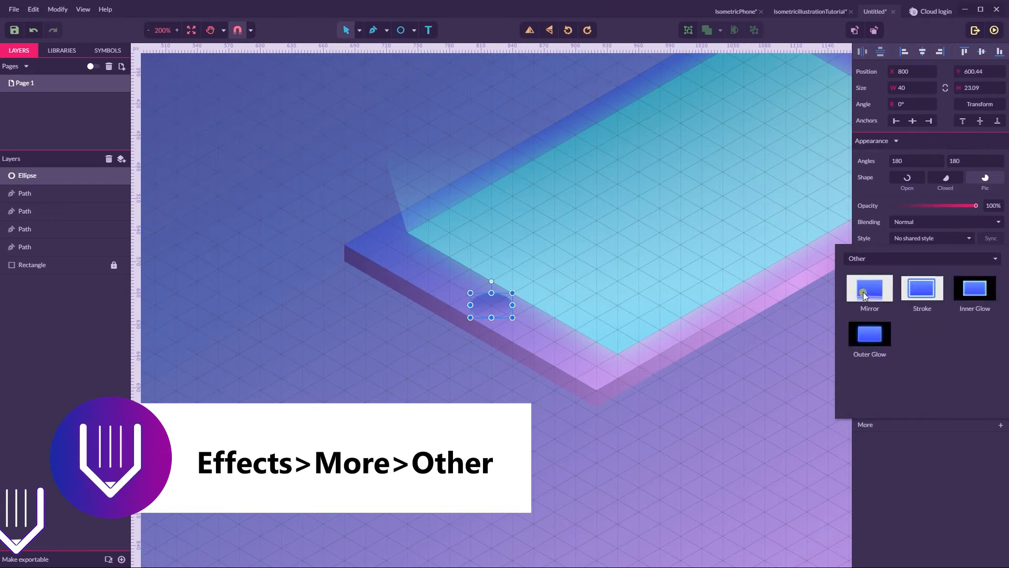
pyautogui.click(969, 289)
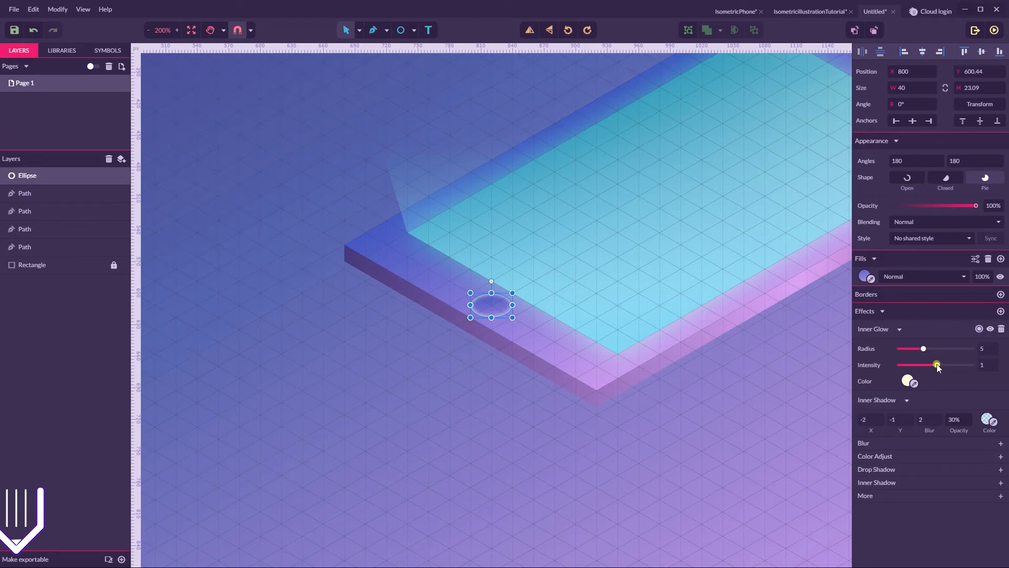
# Set the home button's inner glow colour to #241146
pyautogui.click(908, 380)
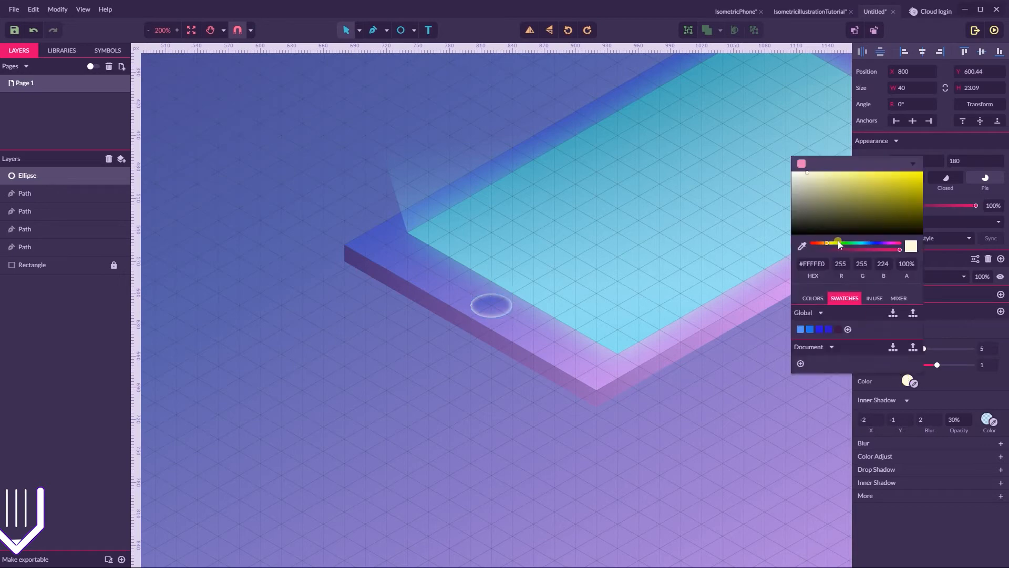
pyautogui.click(807, 264)
pyautogui.press('BackSpace')
pyautogui.write('2411')
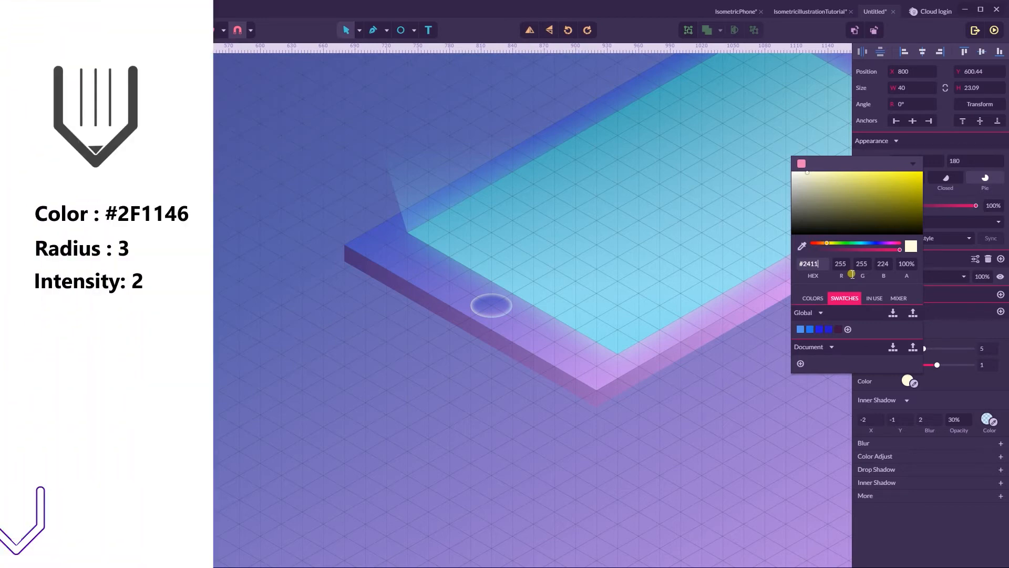
pyautogui.write('46')
pyautogui.press('Return')
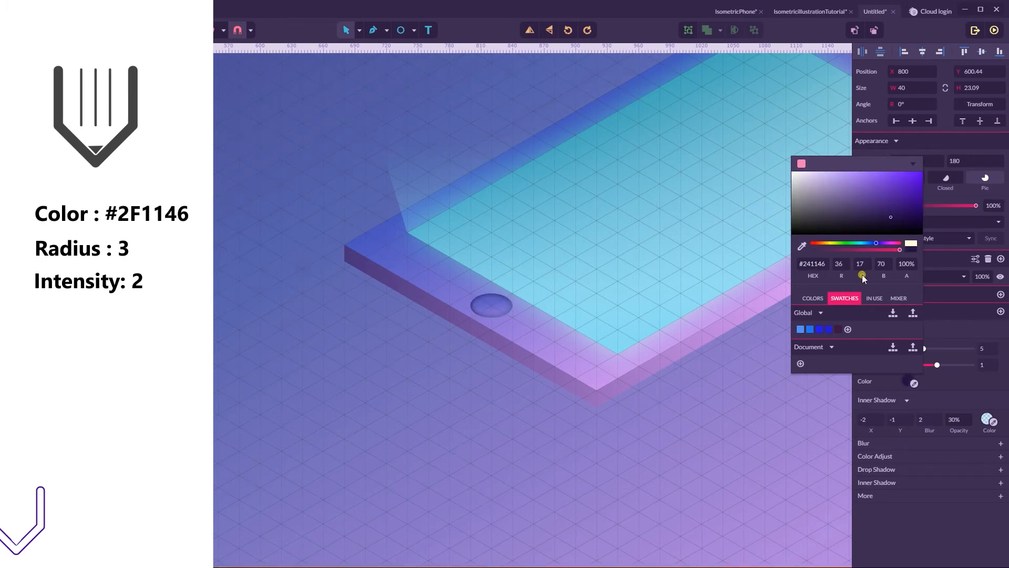
# Set the home button's inner glow to radius 3 and intensity 2, and deselect the ellipse
pyautogui.click(992, 384)
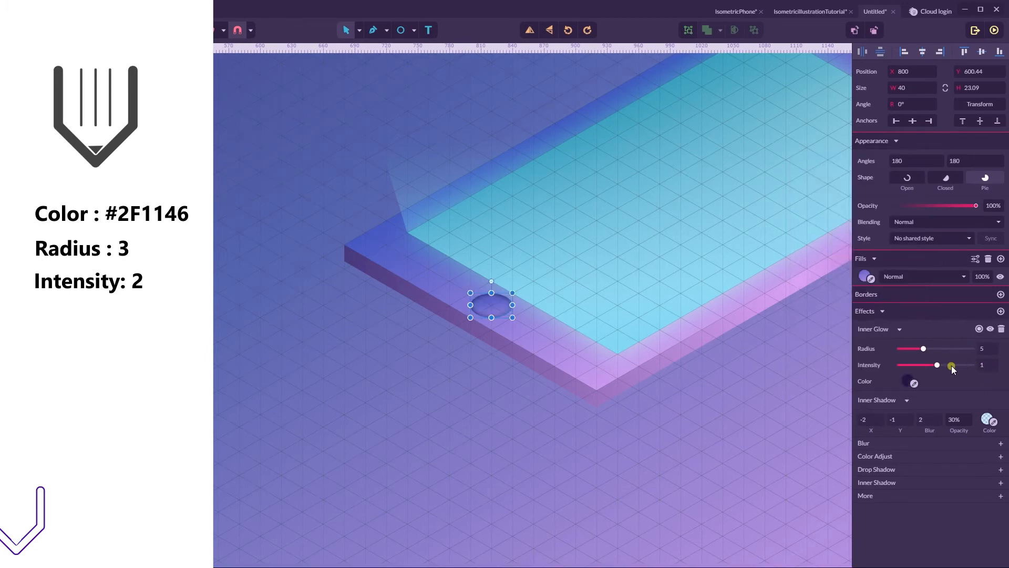
pyautogui.doubleClick(989, 349)
pyautogui.press('BackSpace')
pyautogui.press('Return')
pyautogui.doubleClick(986, 368)
pyautogui.write('2')
pyautogui.press('Return')
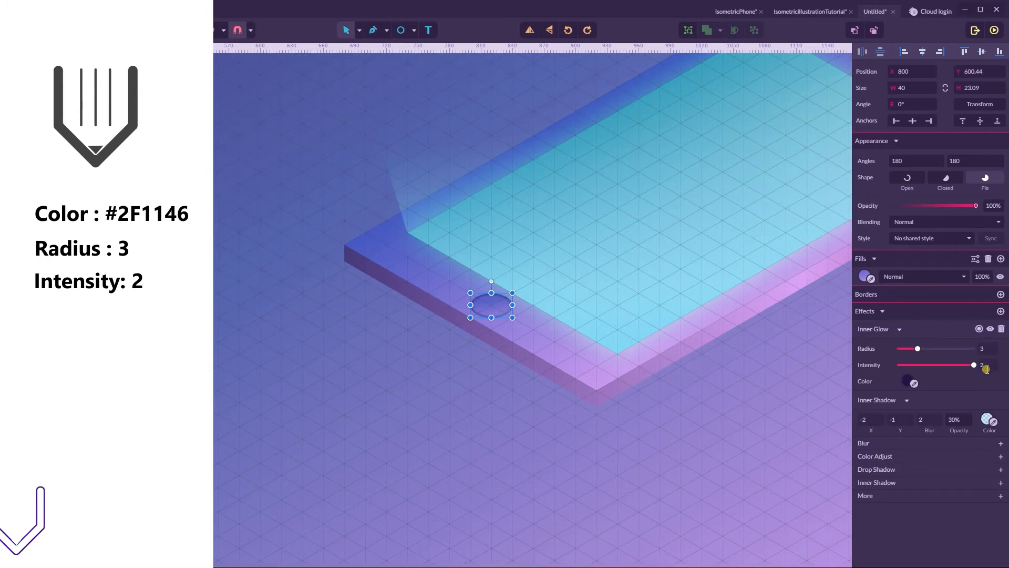
pyautogui.click(479, 420)
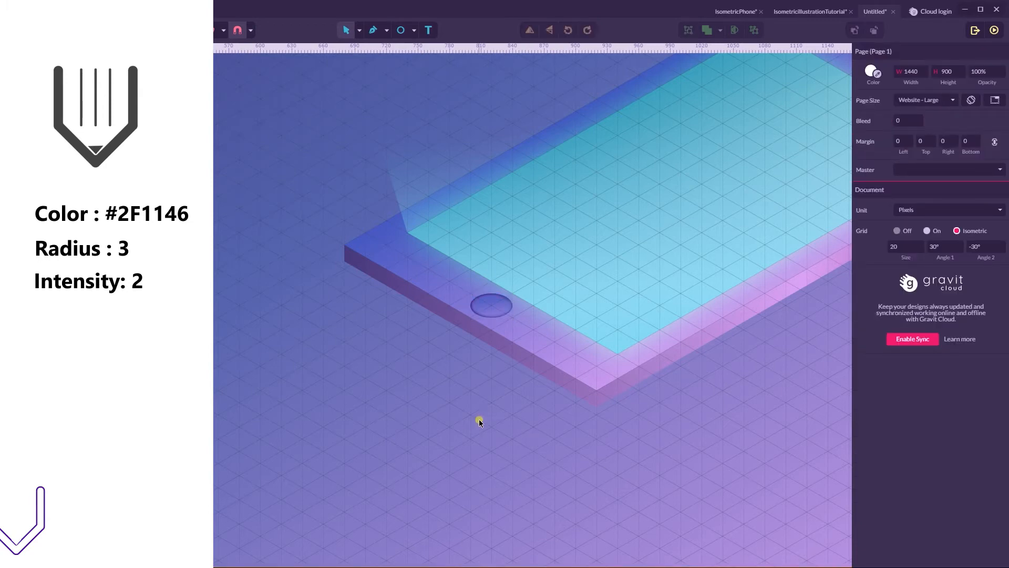
# Draw a straight isometric line 60 px wide and 34.64 px high along the phone's upper-right bezel with the Pen tool
pyautogui.hotkey('ctrl', '-')
pyautogui.hotkey('ctrl', '-')
pyautogui.hotkey('ctrl', '-')
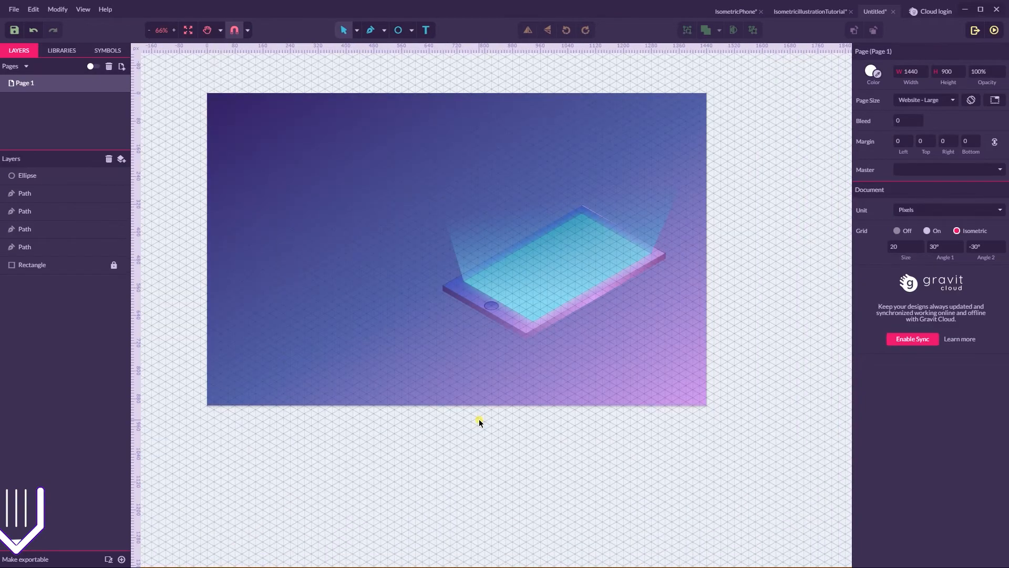
pyautogui.hotkey('ctrl', '+')
pyautogui.hotkey('ctrl', '+')
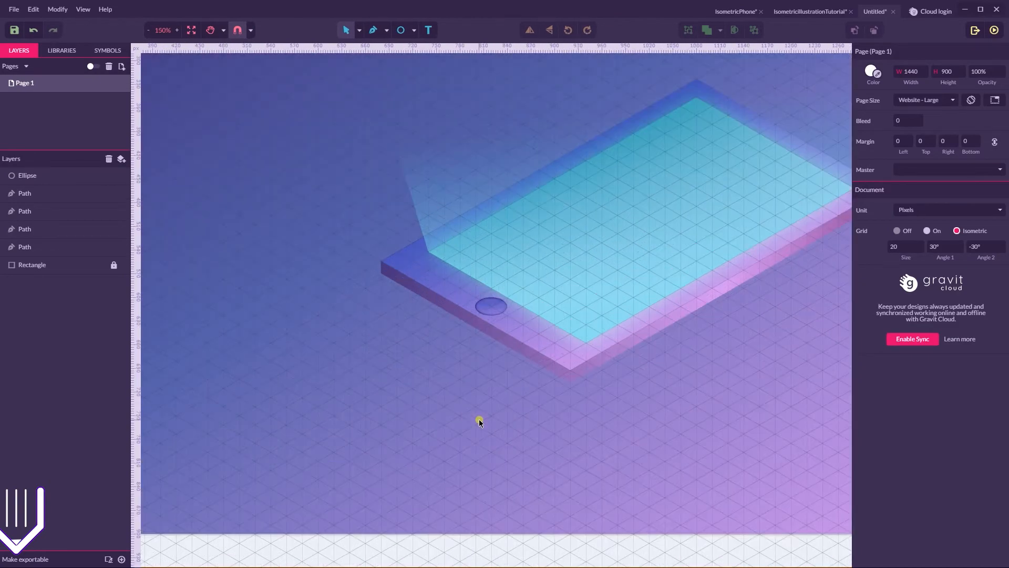
pyautogui.hotkey('ctrl', '-')
pyautogui.press('space')
pyautogui.moveTo(725, 166); pyautogui.dragTo(649, 188)
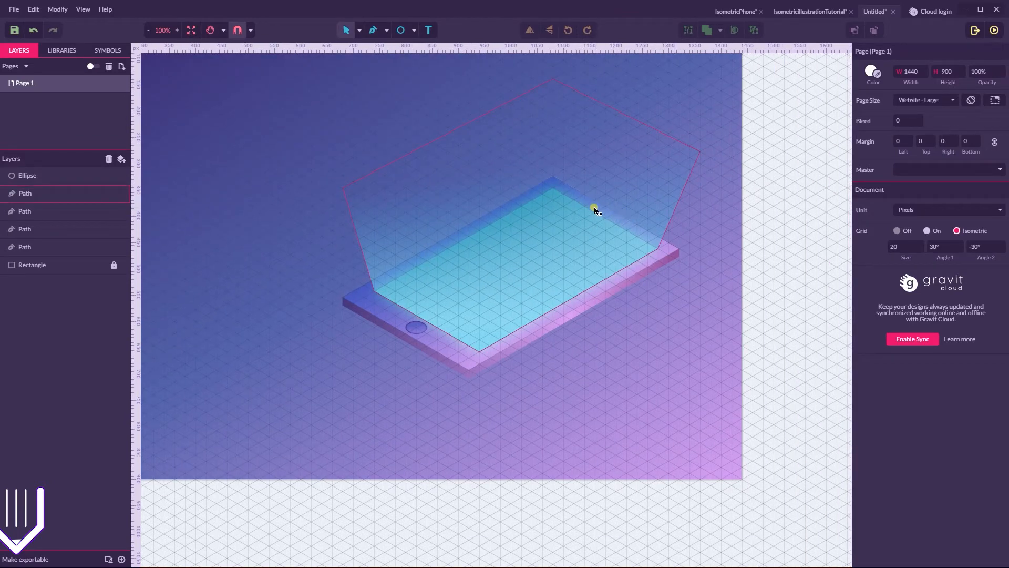
pyautogui.click(374, 30)
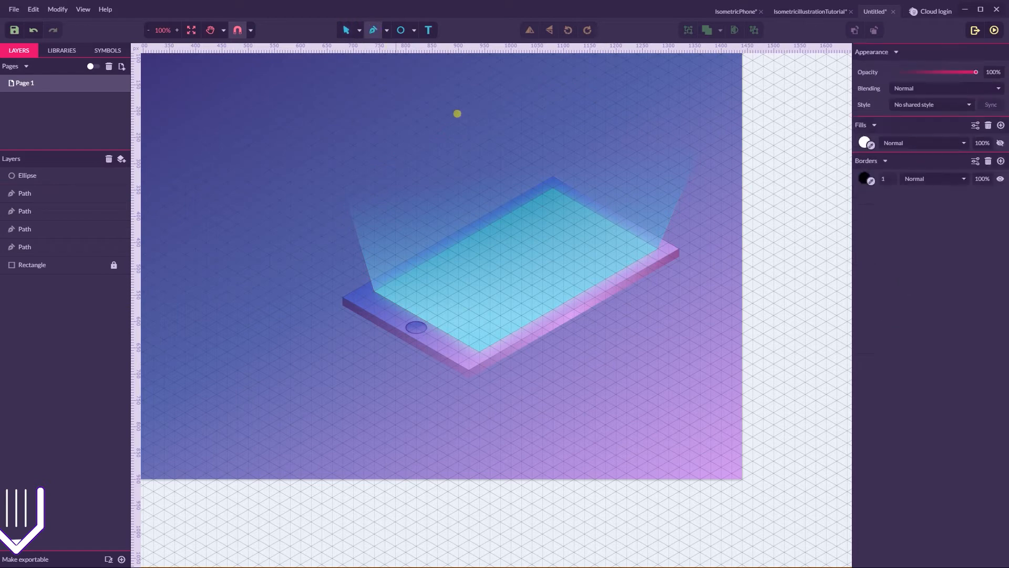
pyautogui.click(594, 206)
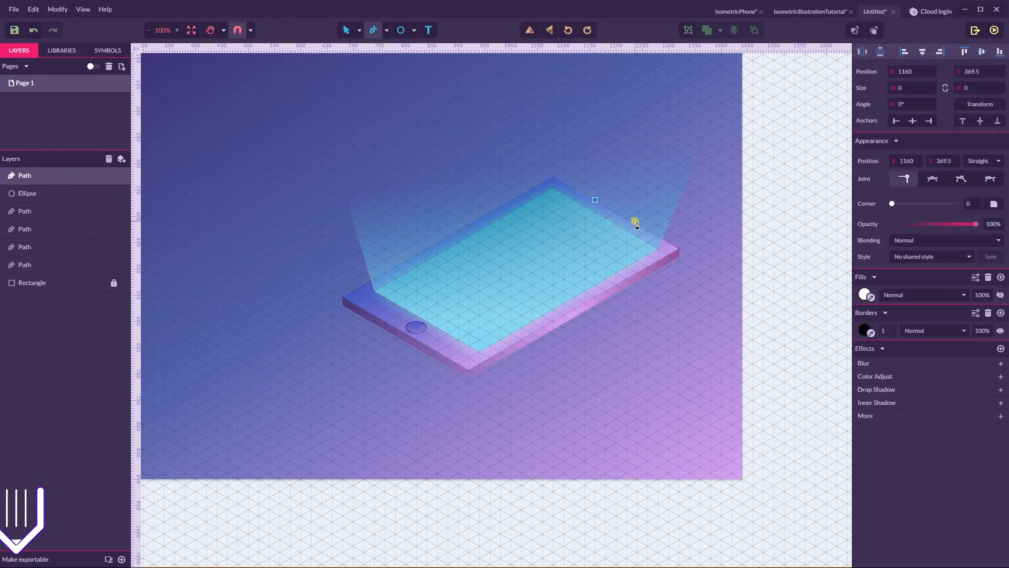
pyautogui.click(626, 218)
pyautogui.click(346, 30)
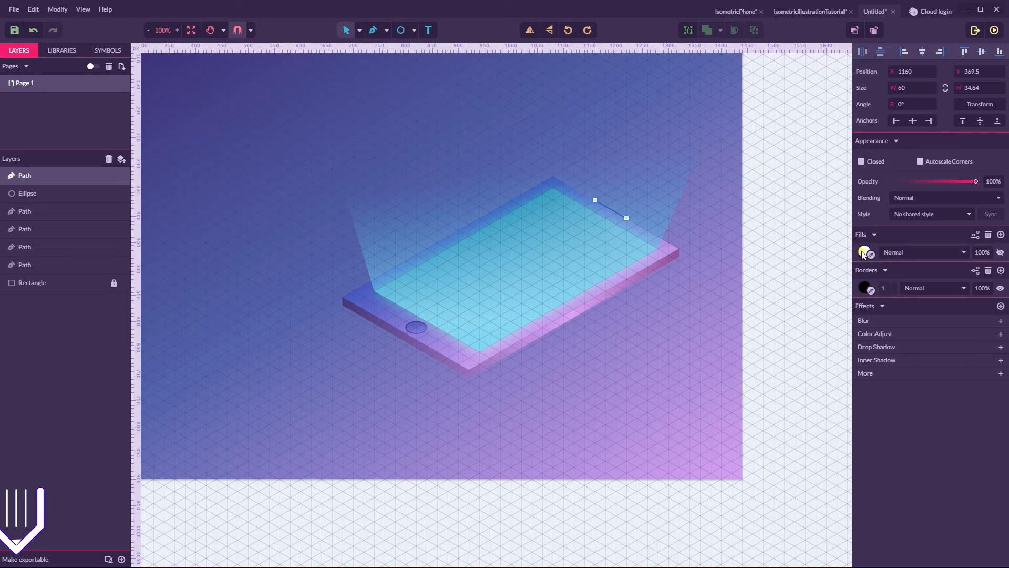
# Remove the line's fill and set its border width to 6
pyautogui.click(988, 234)
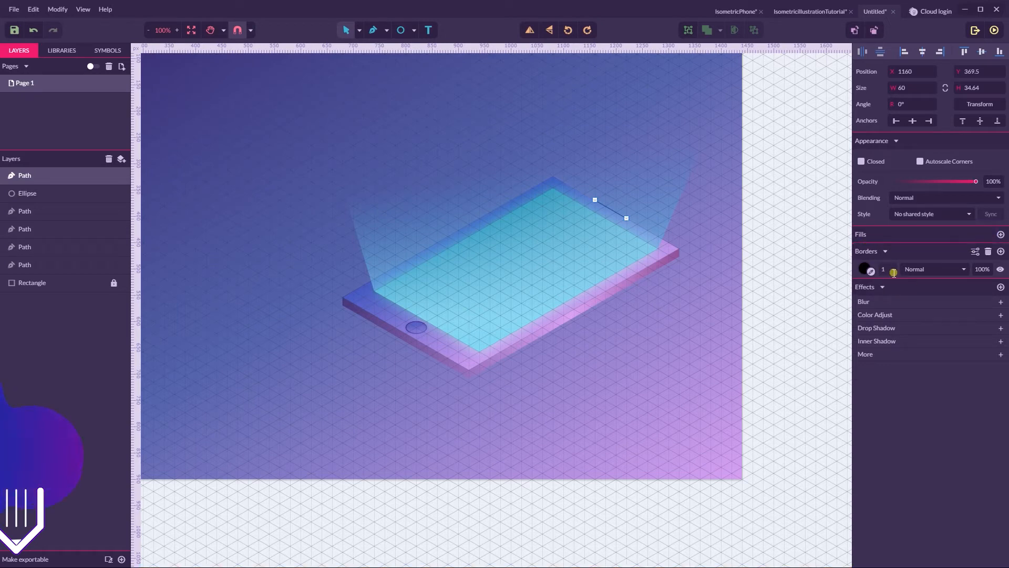
pyautogui.click(888, 270)
pyautogui.write('3')
pyautogui.press('Up')
pyautogui.press('Up')
pyautogui.press('Up')
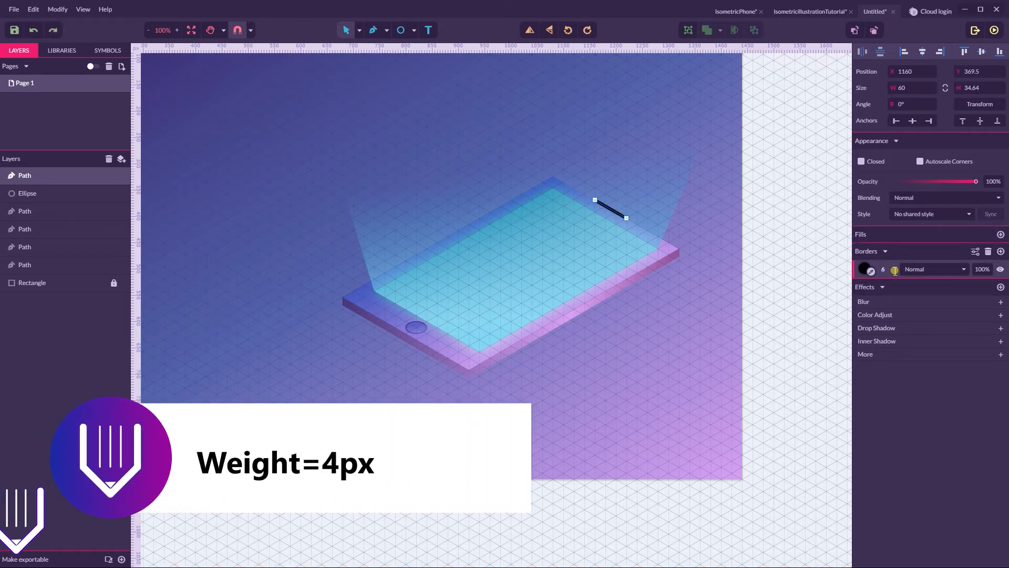
# Give the line round border ends and convert it into a shape with Vectorize Border
pyautogui.click(975, 251)
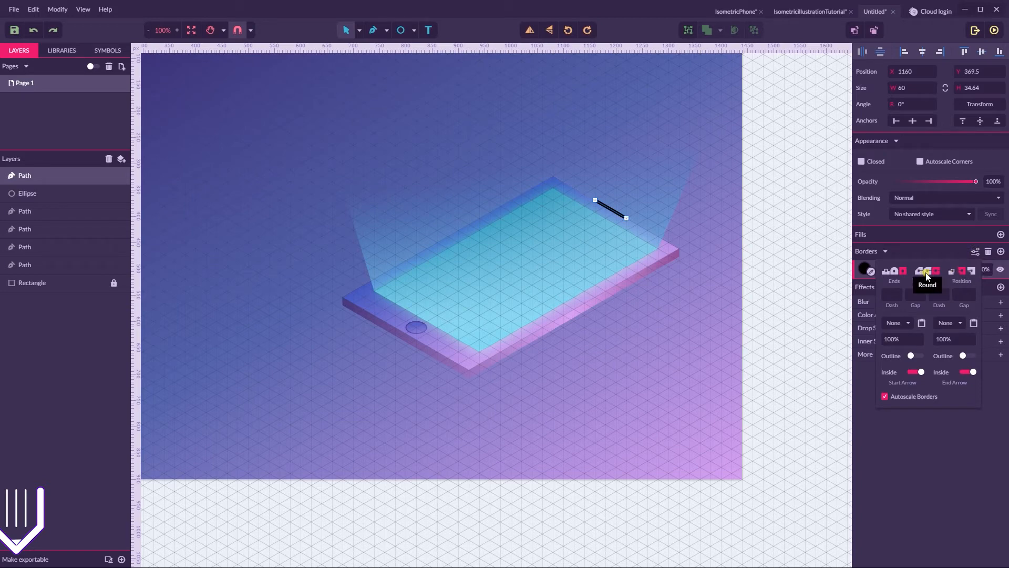
pyautogui.click(894, 271)
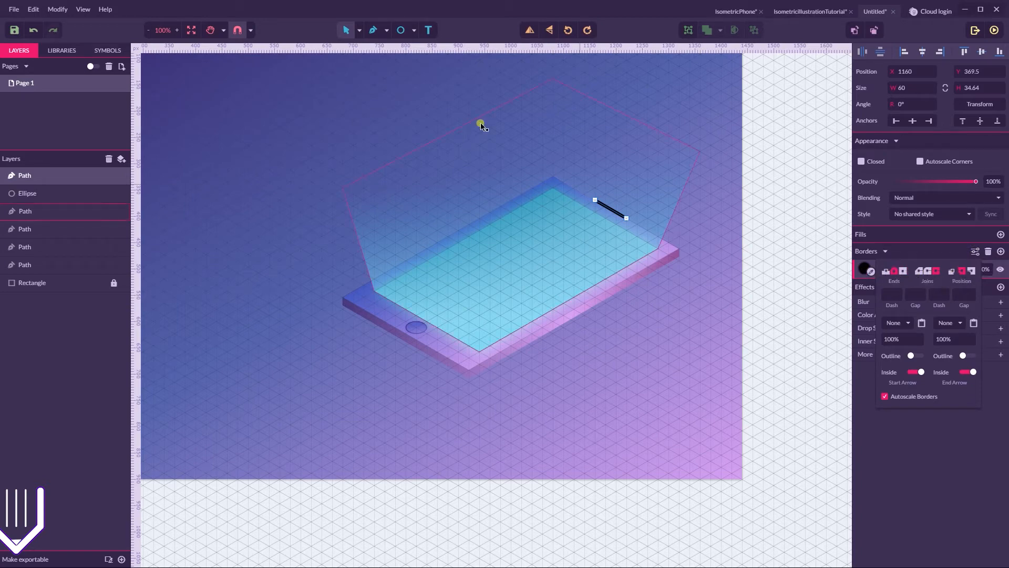
pyautogui.click(57, 9)
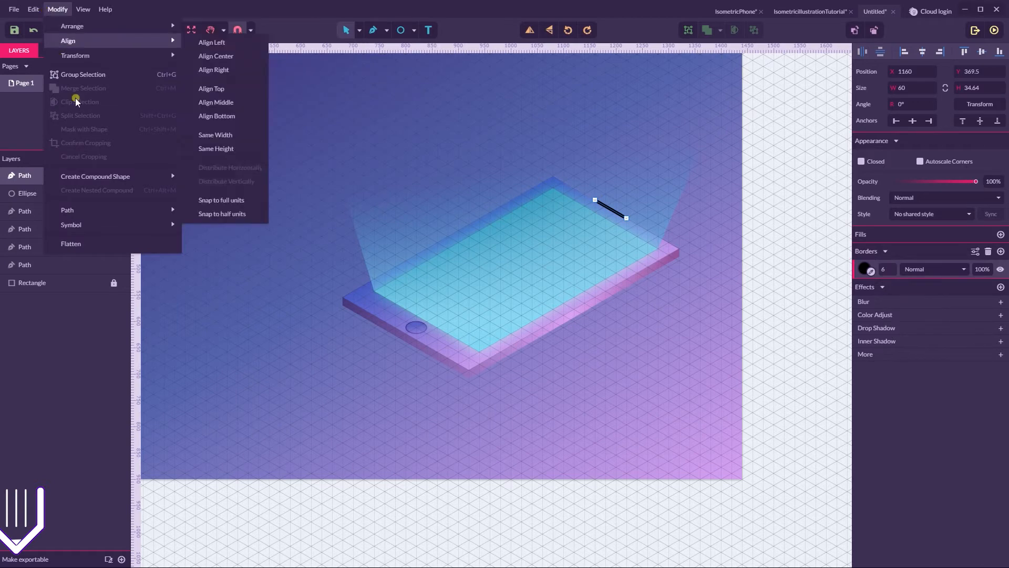
pyautogui.moveTo(68, 208)
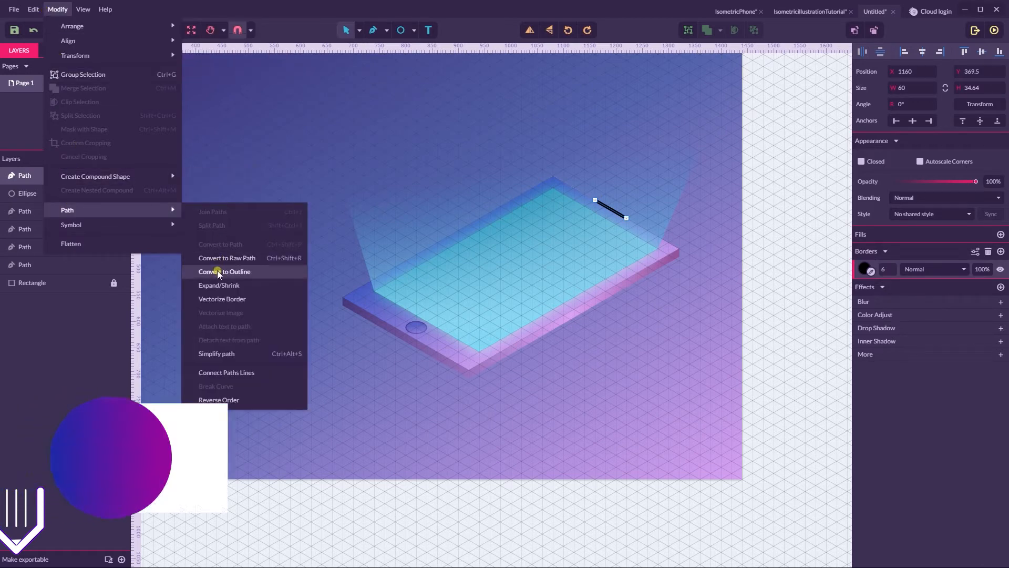
pyautogui.click(218, 299)
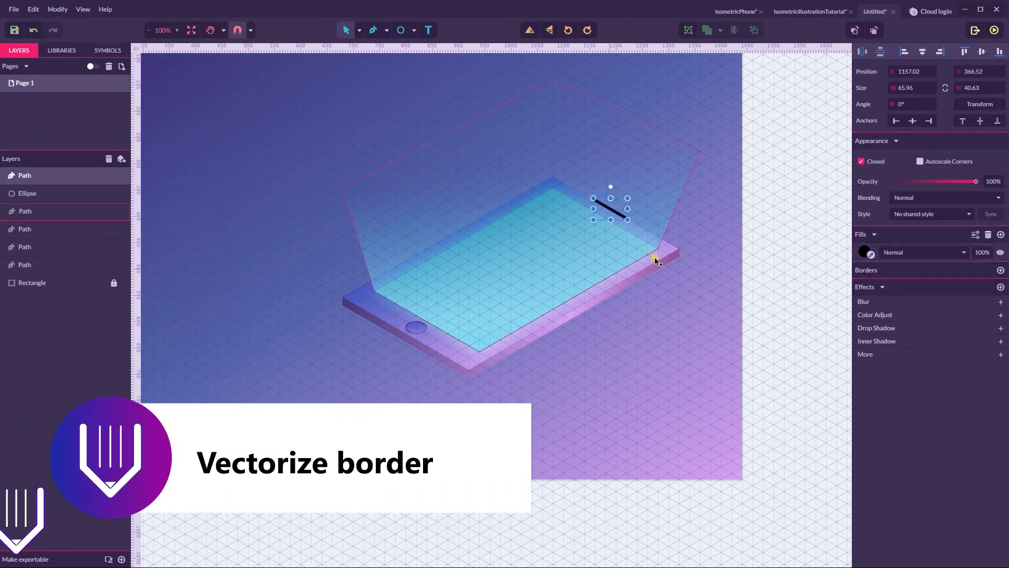
# Turn off Snap to Grid and Snap to Full Pixels, and move the bar within the upper-right bezel to about X 1151.35, Y 375.52
pyautogui.hotkey('ctrl', '+')
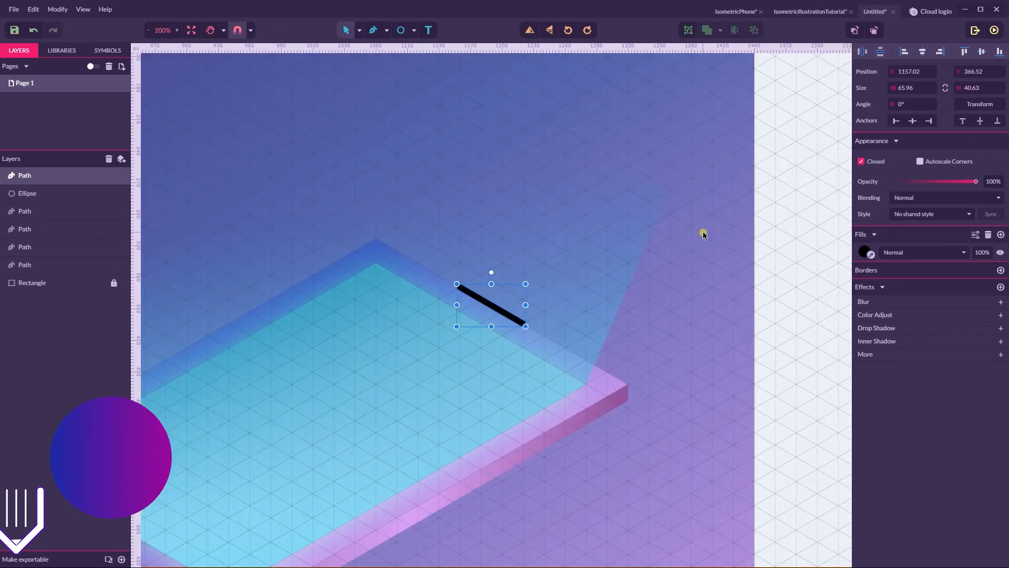
pyautogui.hotkey('ctrl', '+')
pyautogui.moveTo(499, 314); pyautogui.dragTo(491, 319)
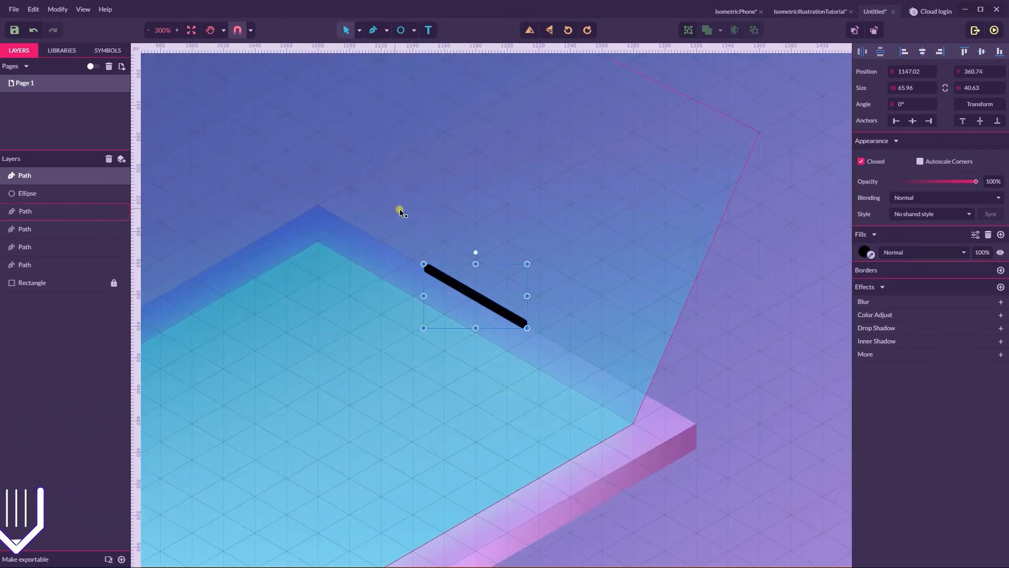
pyautogui.hotkey('shift', 'Right')
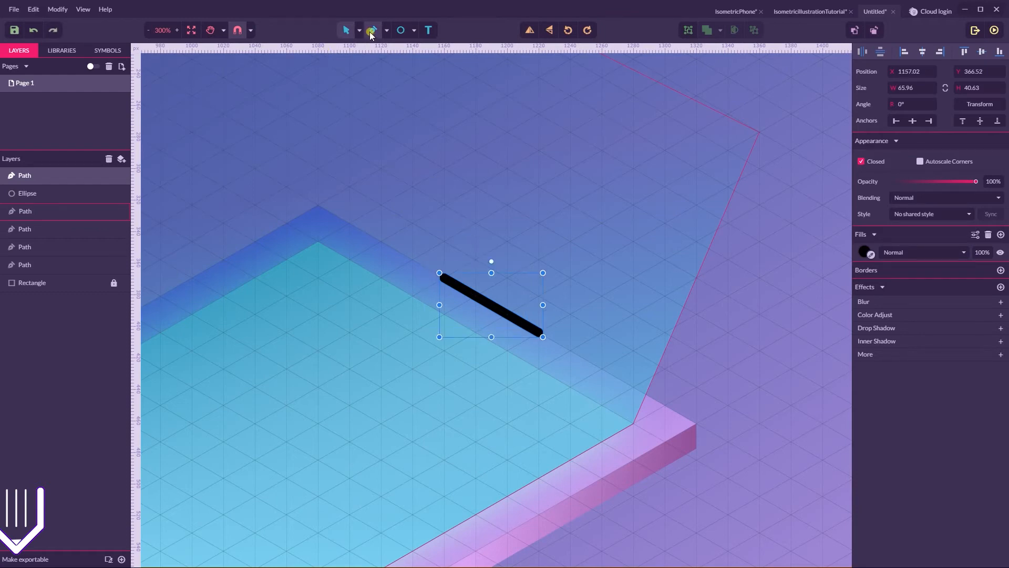
pyautogui.click(251, 30)
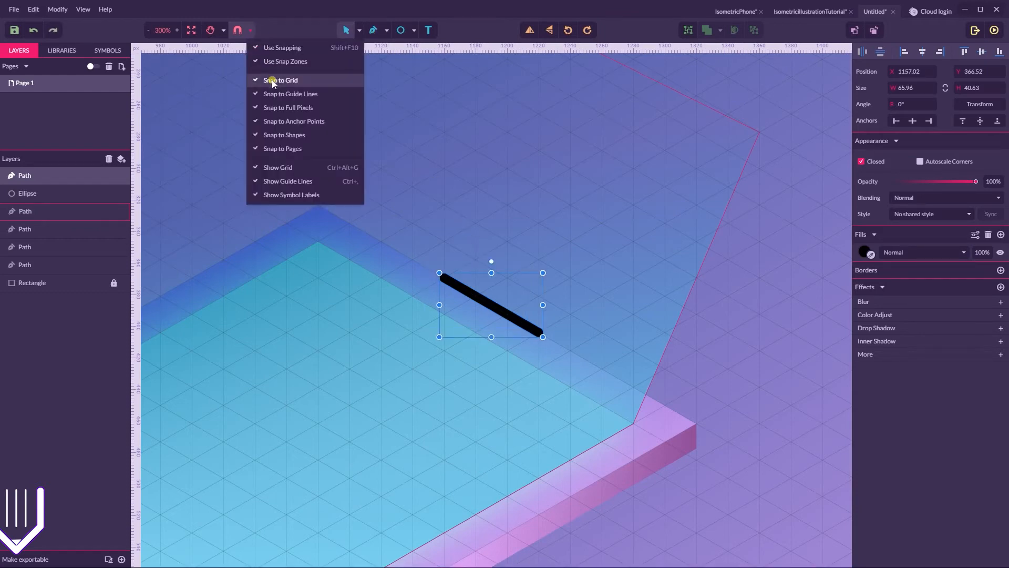
pyautogui.click(274, 79)
pyautogui.click(251, 31)
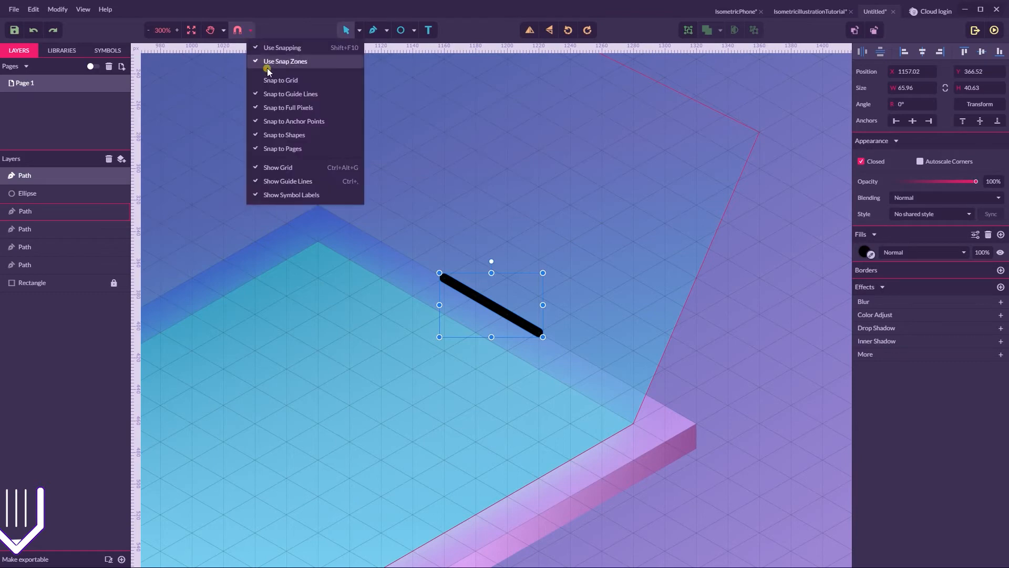
pyautogui.click(269, 109)
pyautogui.moveTo(487, 308); pyautogui.dragTo(481, 320)
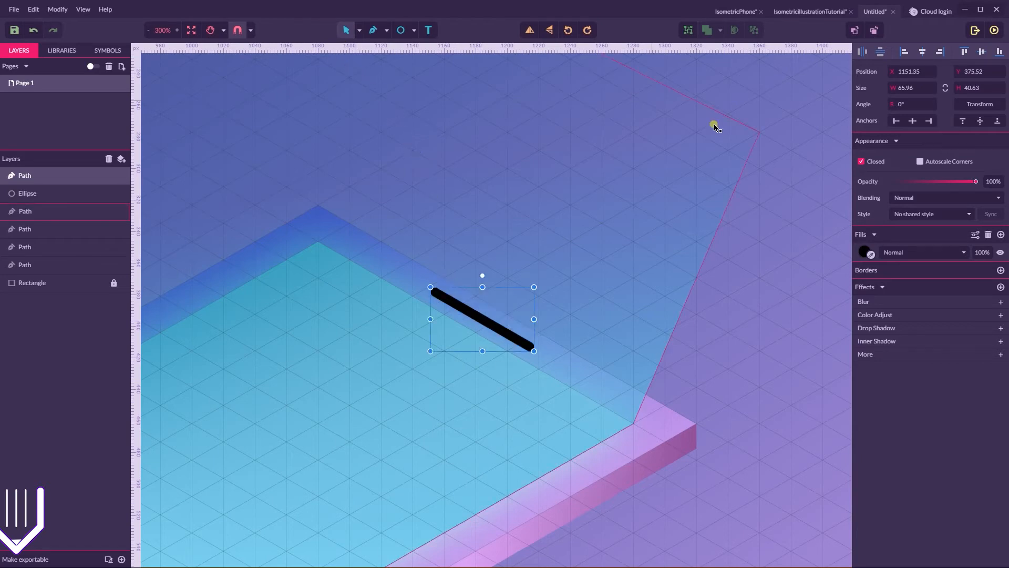
# Fill the bar with a linear gradient using the purple-to-blue global swatch that starts at #B385E6
pyautogui.click(862, 251)
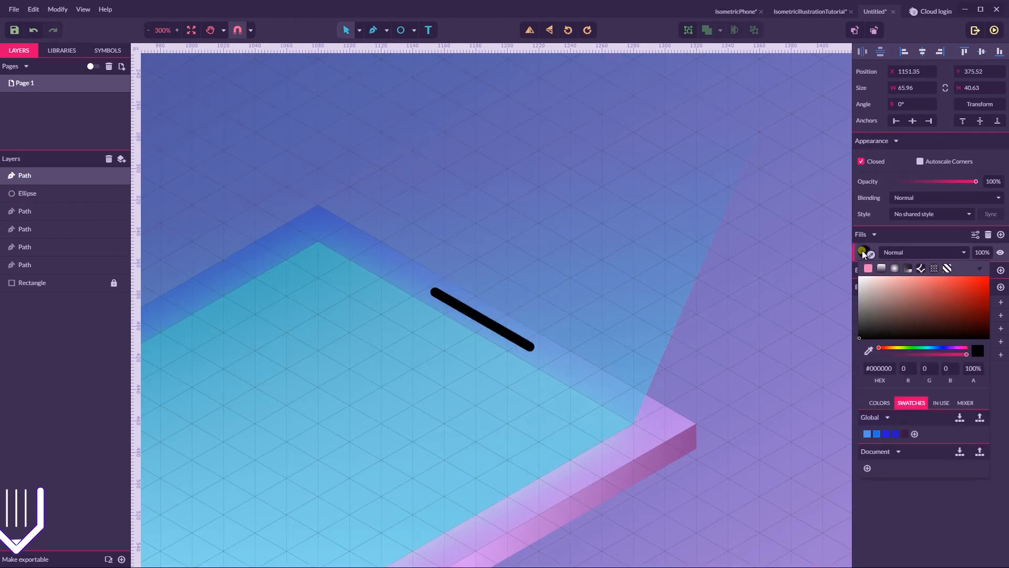
pyautogui.click(880, 268)
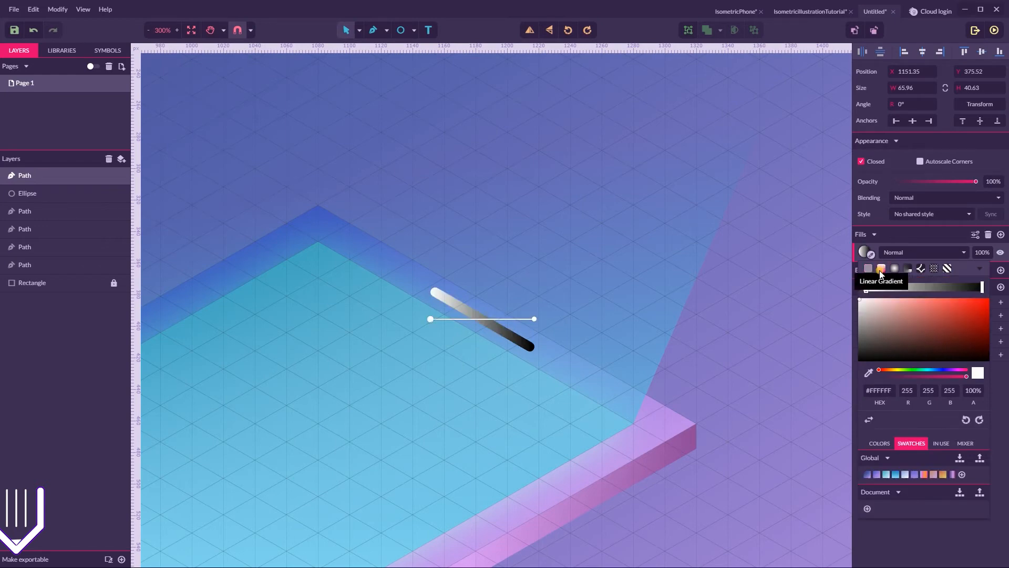
pyautogui.click(915, 475)
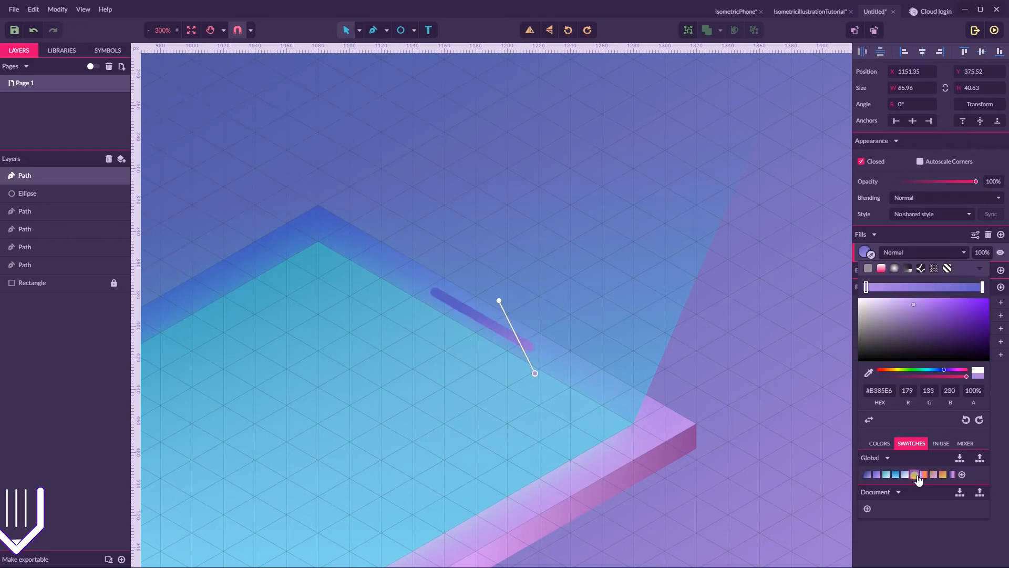
pyautogui.click(1005, 456)
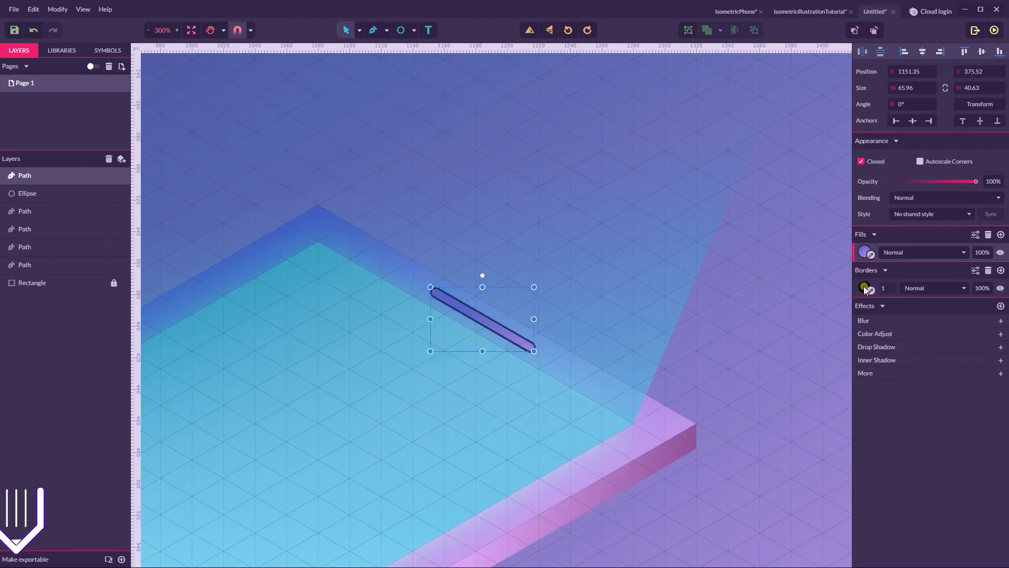
# Add a 1 px border to the bar in dark purple #442075
pyautogui.click(864, 287)
pyautogui.moveTo(952, 383); pyautogui.dragTo(953, 346)
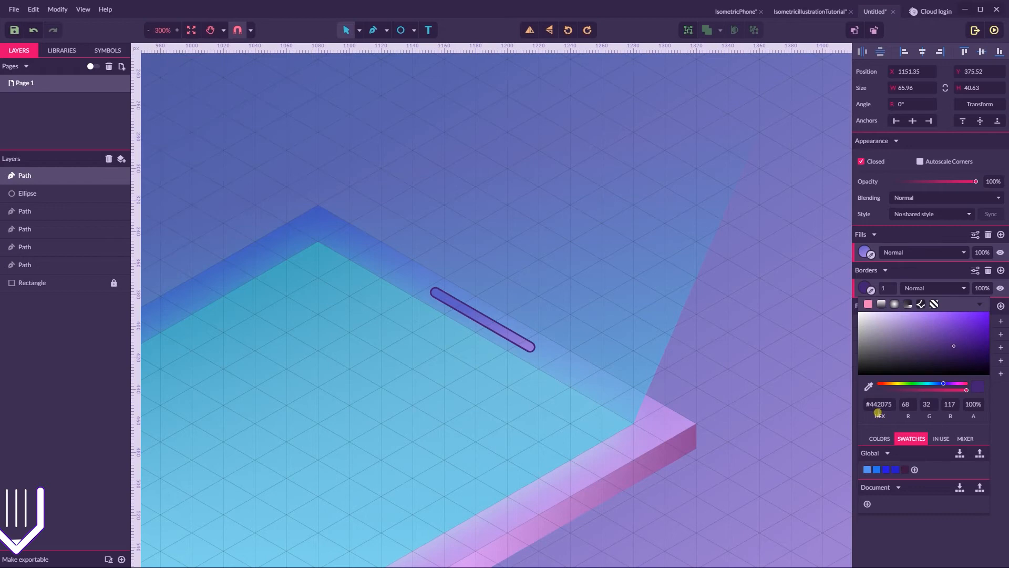
pyautogui.click(477, 317)
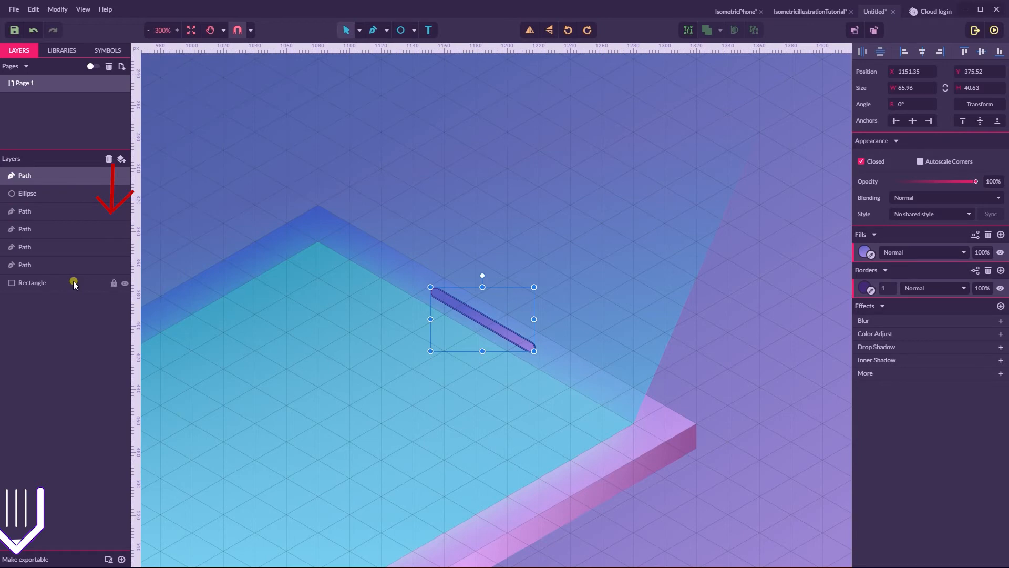
# Send the bar two layers backward, beneath the light beam, and deselect it
pyautogui.hotkey('ctrl', '[')
pyautogui.hotkey('ctrl', '[')
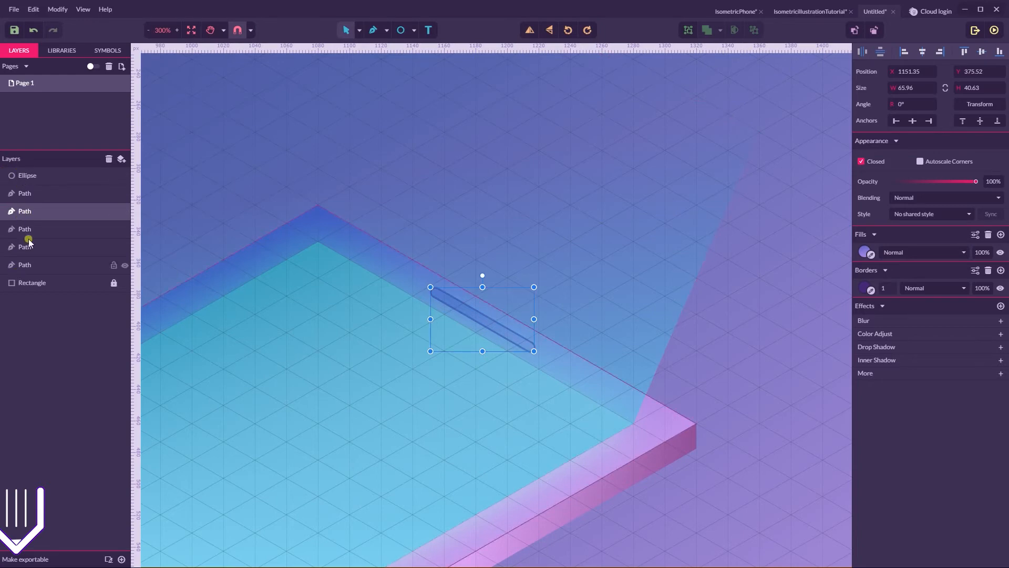
pyautogui.click(768, 283)
# Review the phone and its light beam in the context of the whole page
pyautogui.hotkey('ctrl', '-')
pyautogui.hotkey('ctrl', '-')
pyautogui.hotkey('ctrl', '-')
pyautogui.press('space')
pyautogui.moveTo(646, 332); pyautogui.dragTo(780, 315)
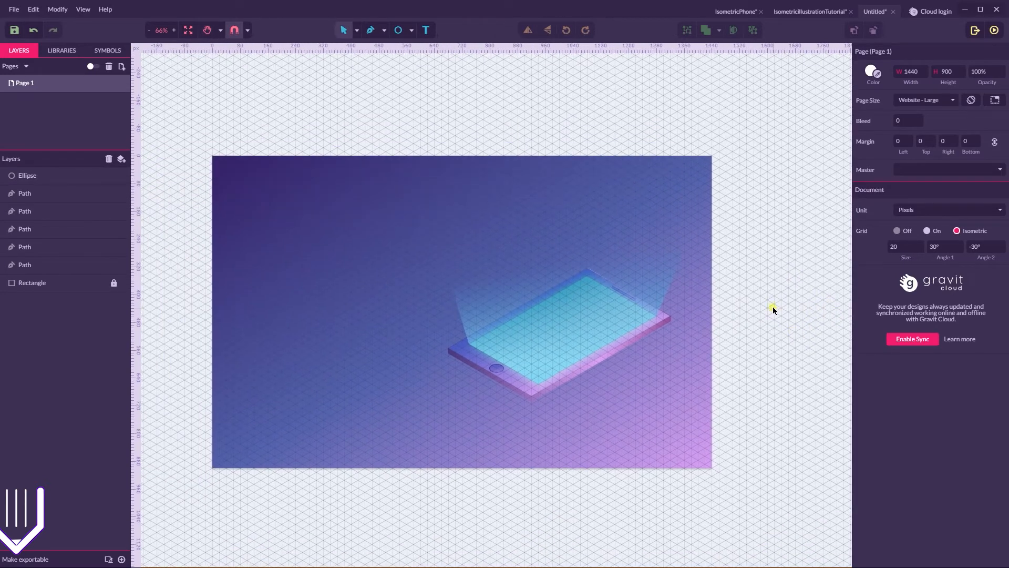
pyautogui.moveTo(755, 259); pyautogui.dragTo(736, 261)
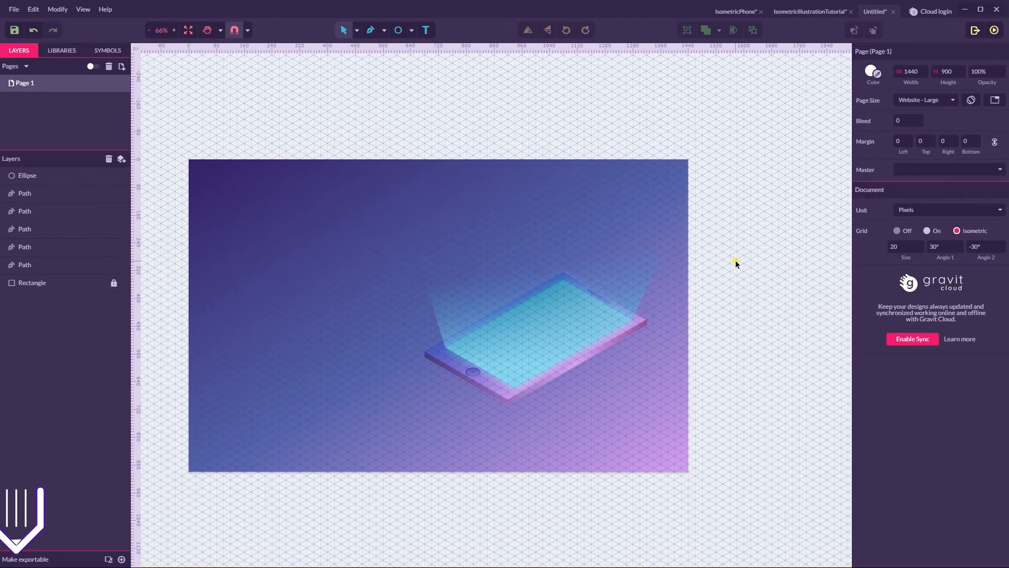
pyautogui.click(633, 287)
pyautogui.click(734, 247)
pyautogui.click(370, 30)
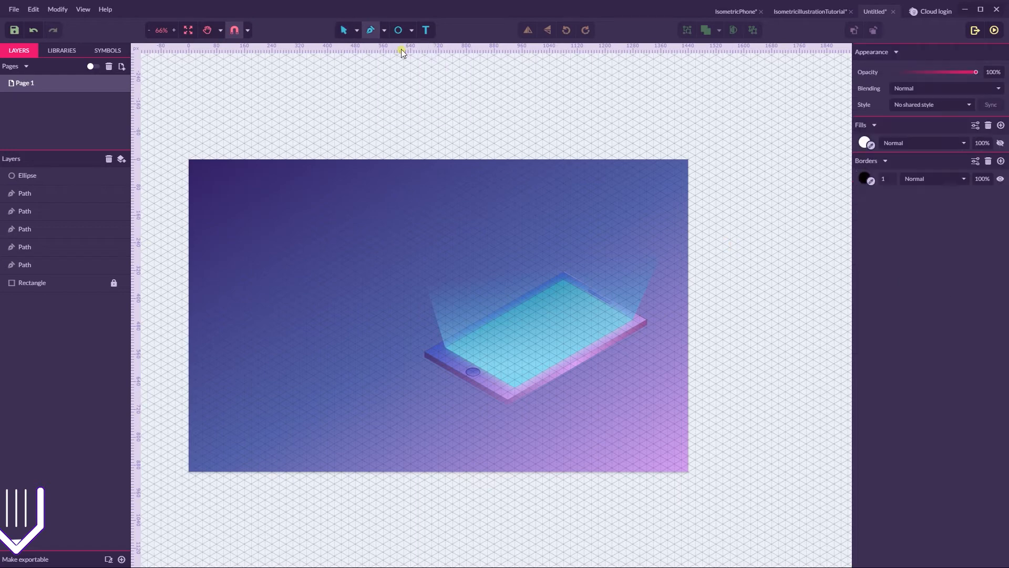
pyautogui.click(508, 312)
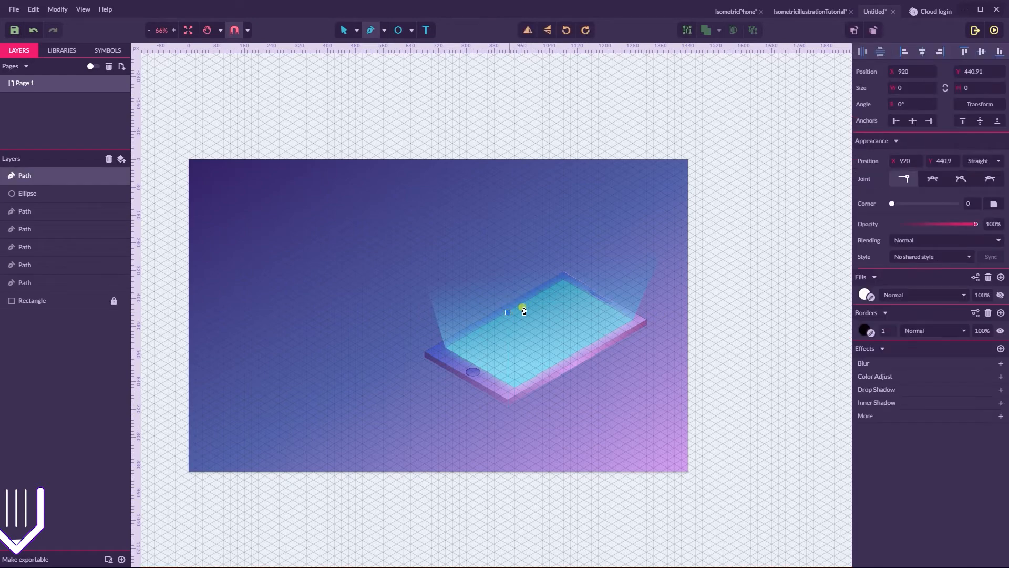
pyautogui.click(558, 284)
pyautogui.scroll(3, 593, 300)
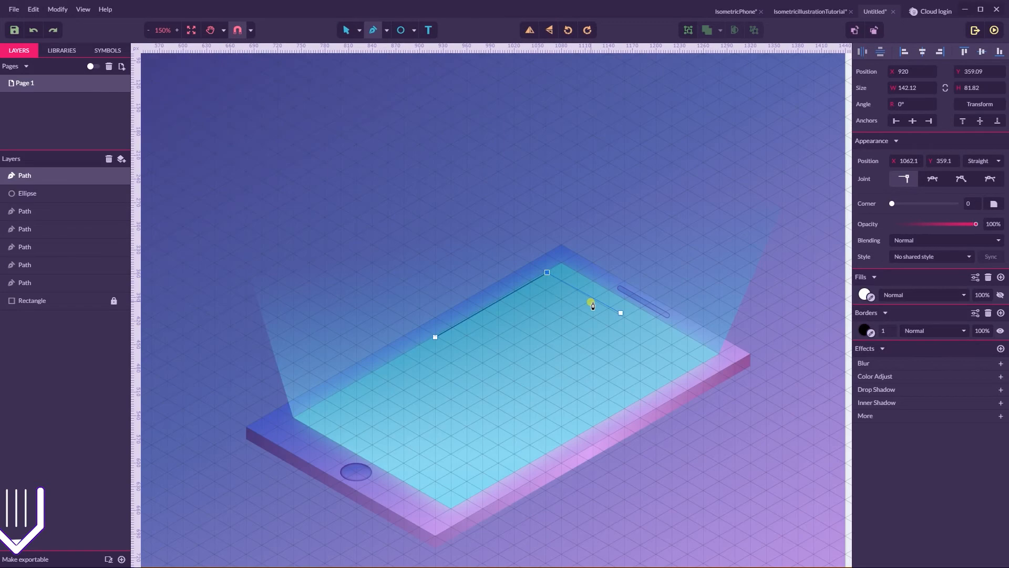
# Turn Snap to Grid and Snap to Full Pixels back on
pyautogui.click(250, 30)
pyautogui.click(280, 81)
pyautogui.click(251, 31)
pyautogui.click(275, 106)
pyautogui.click(640, 327)
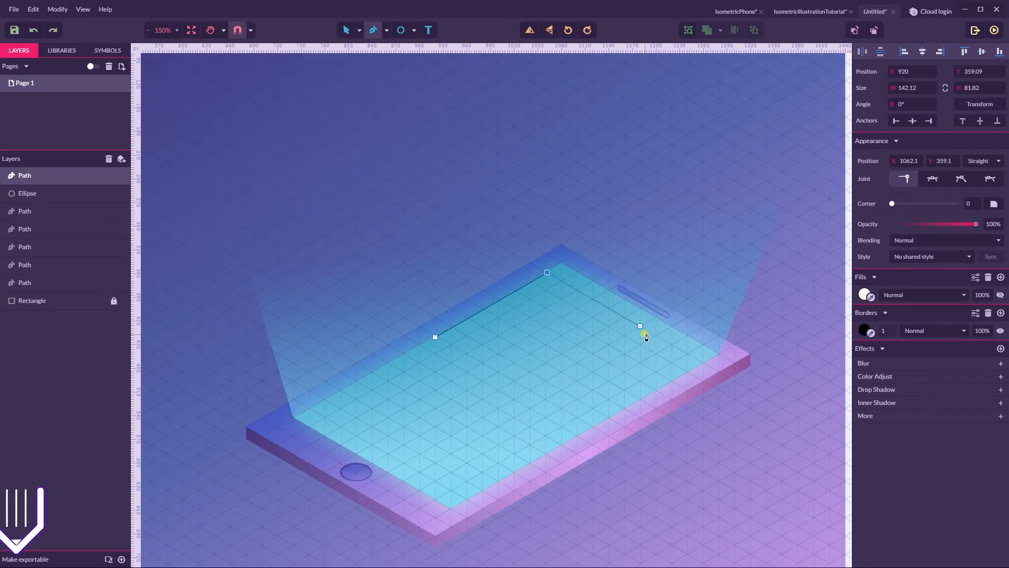
pyautogui.hotkey('ctrl', 'z')
pyautogui.hotkey('ctrl', 'z')
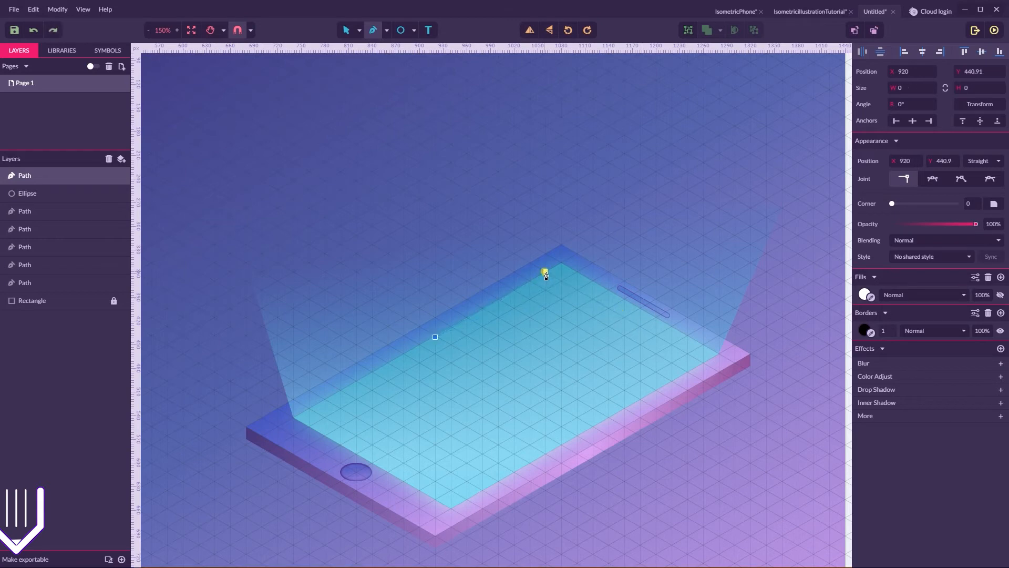
pyautogui.hotkey('ctrl', 'z')
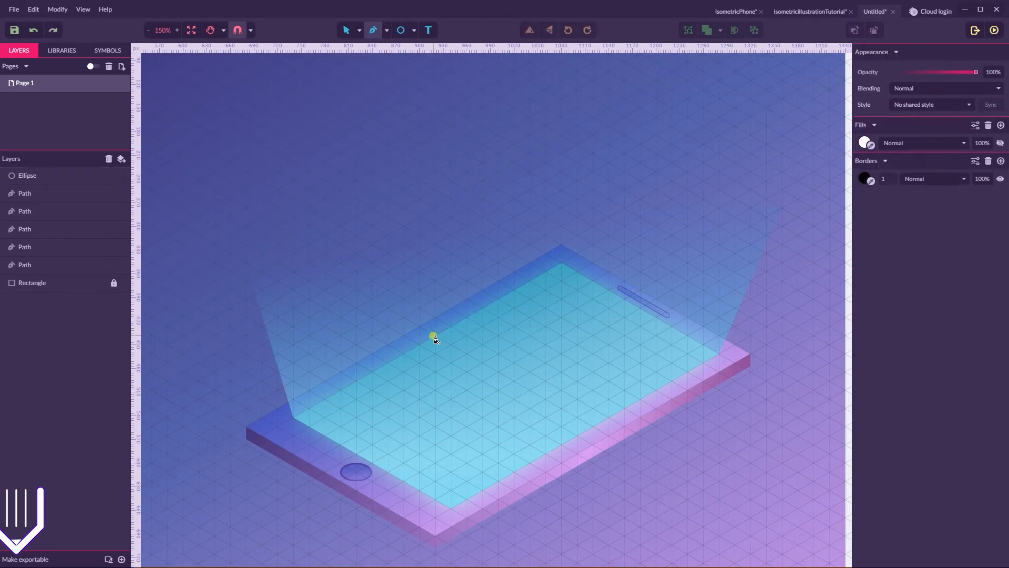
# Draw a closed four-sided isometric path about 220 × 127 px in the middle of the phone's screen, following the grid
pyautogui.click(451, 362)
pyautogui.click(545, 308)
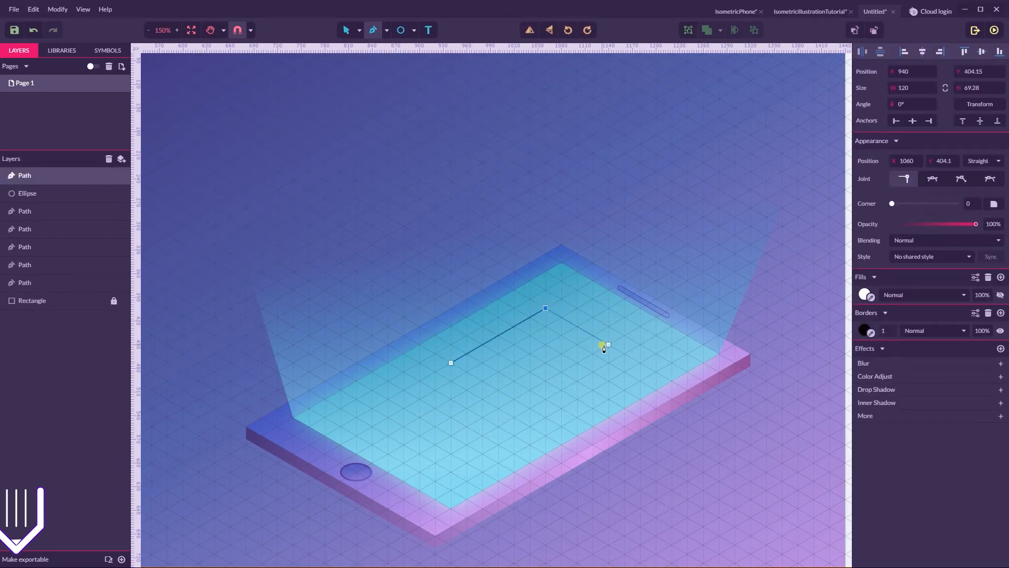
pyautogui.click(624, 353)
pyautogui.click(530, 408)
pyautogui.click(452, 363)
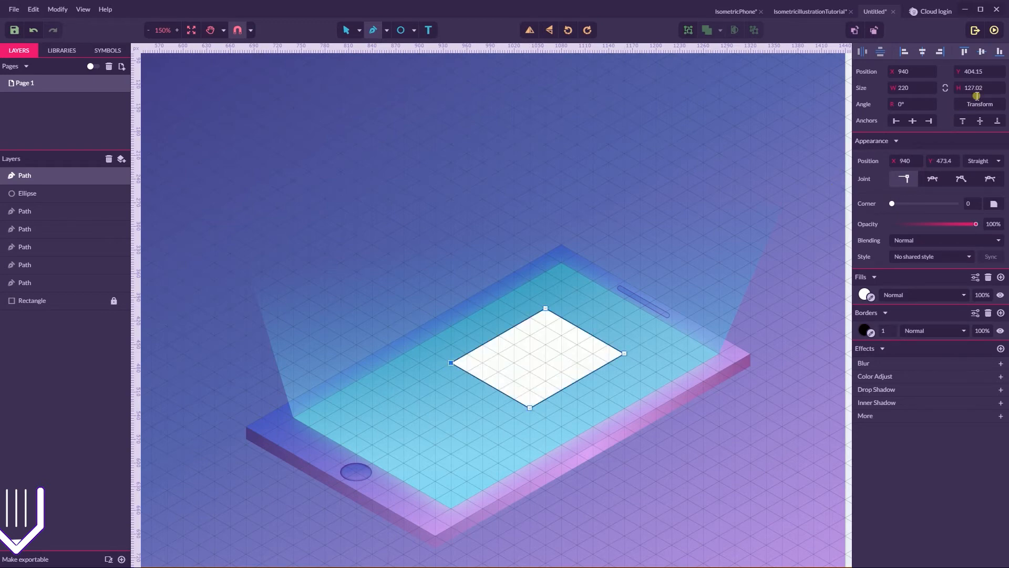
# Move the white four-sided shape up the phone's screen to about X 930, Y 375 and remove its border
pyautogui.click(359, 30)
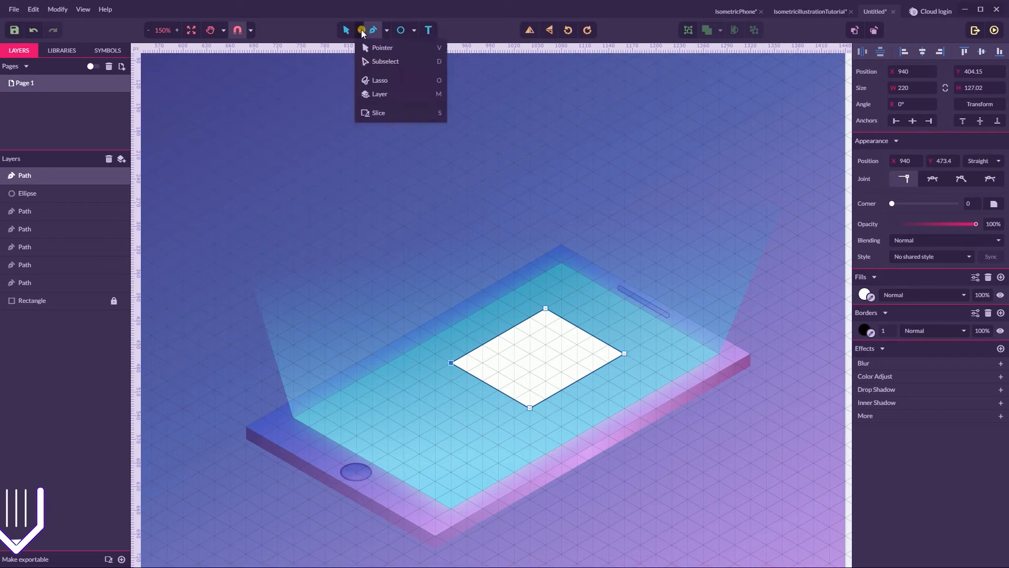
pyautogui.click(386, 52)
pyautogui.moveTo(547, 369); pyautogui.dragTo(540, 348)
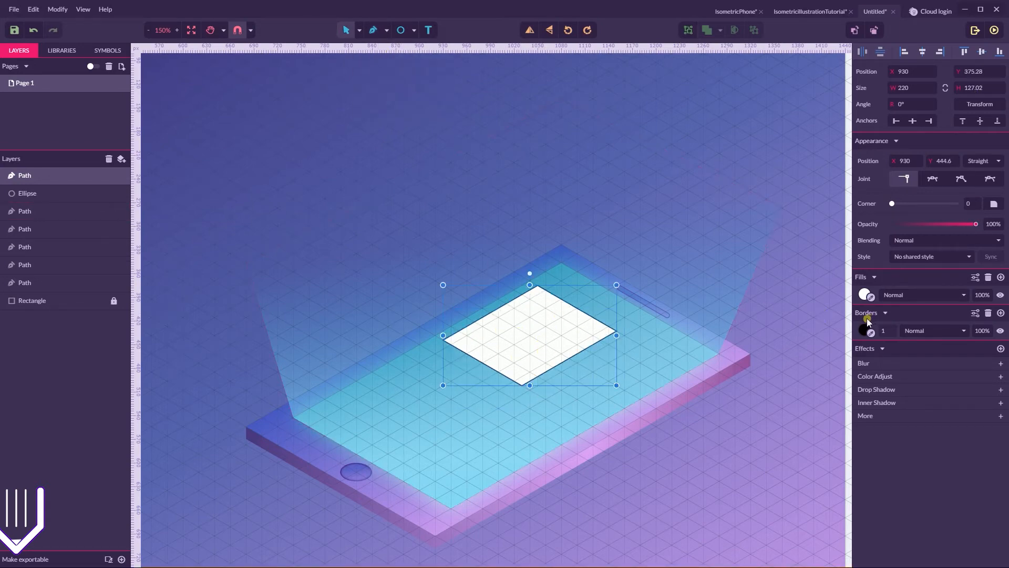
pyautogui.click(860, 330)
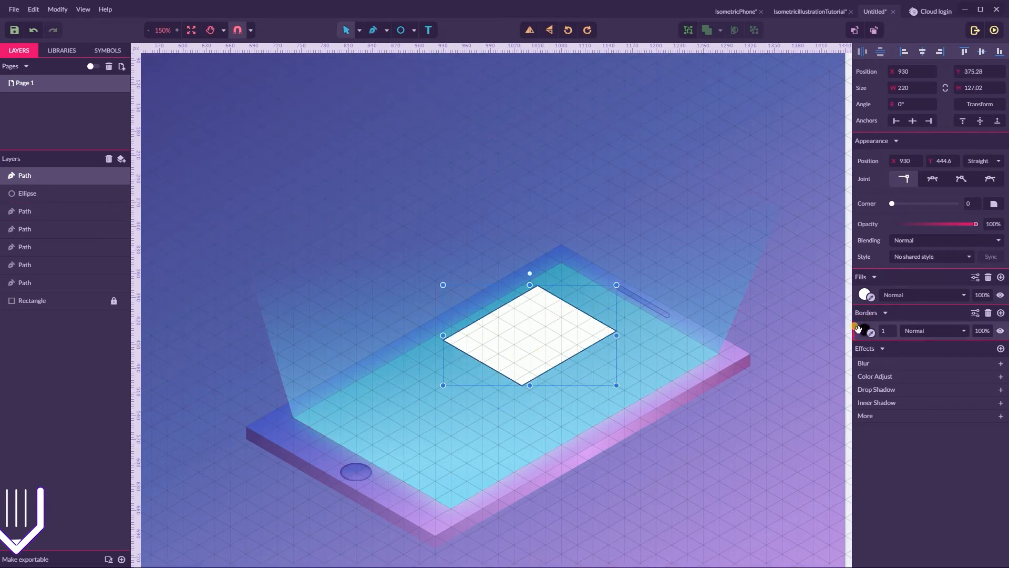
pyautogui.click(988, 314)
# Round the white shape's corners to 24 and raise it above the phone's screen to about X 922, Y 301
pyautogui.click(359, 30)
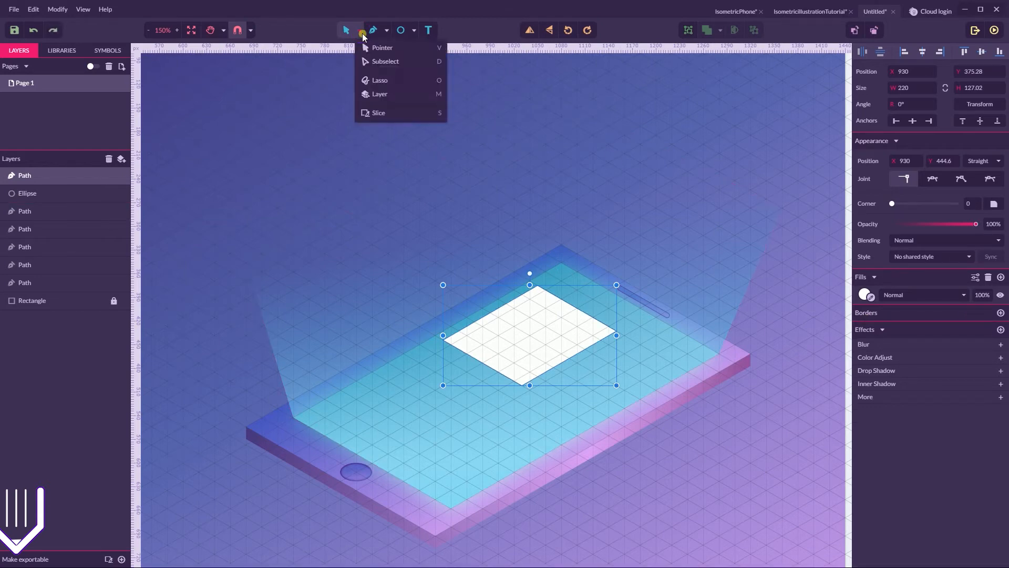
pyautogui.click(379, 61)
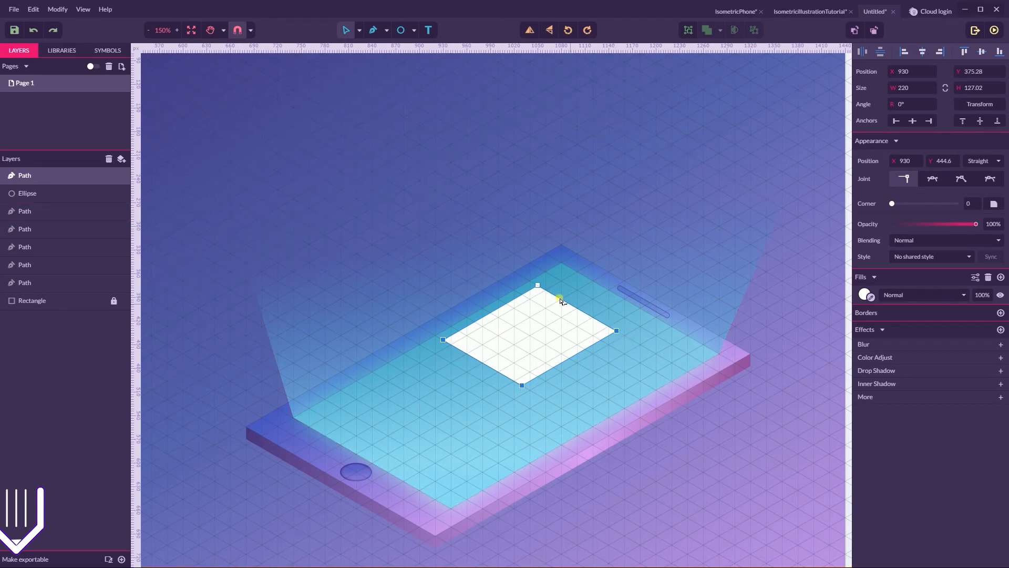
pyautogui.moveTo(892, 203); pyautogui.dragTo(908, 204)
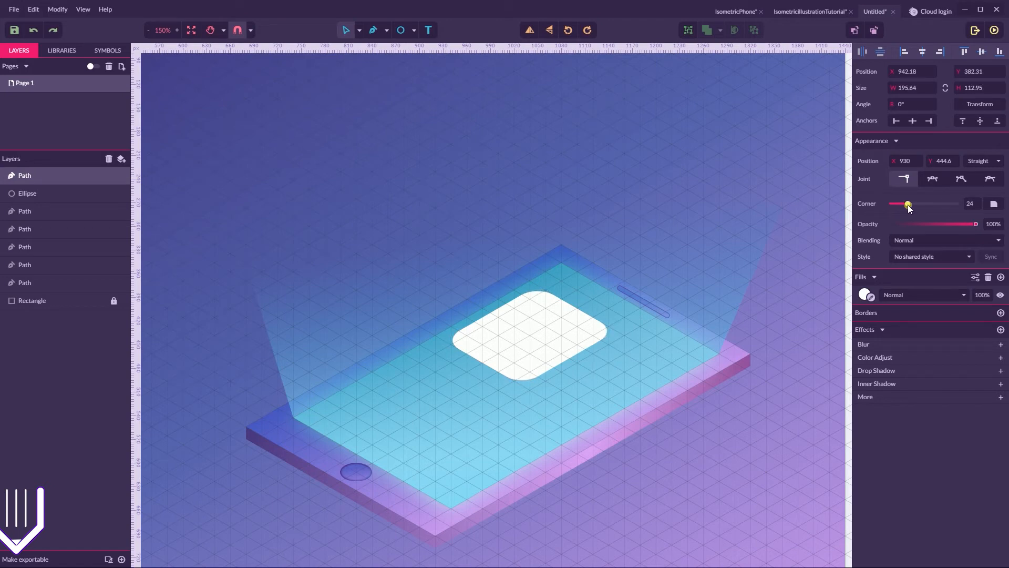
pyautogui.click(360, 30)
pyautogui.click(382, 48)
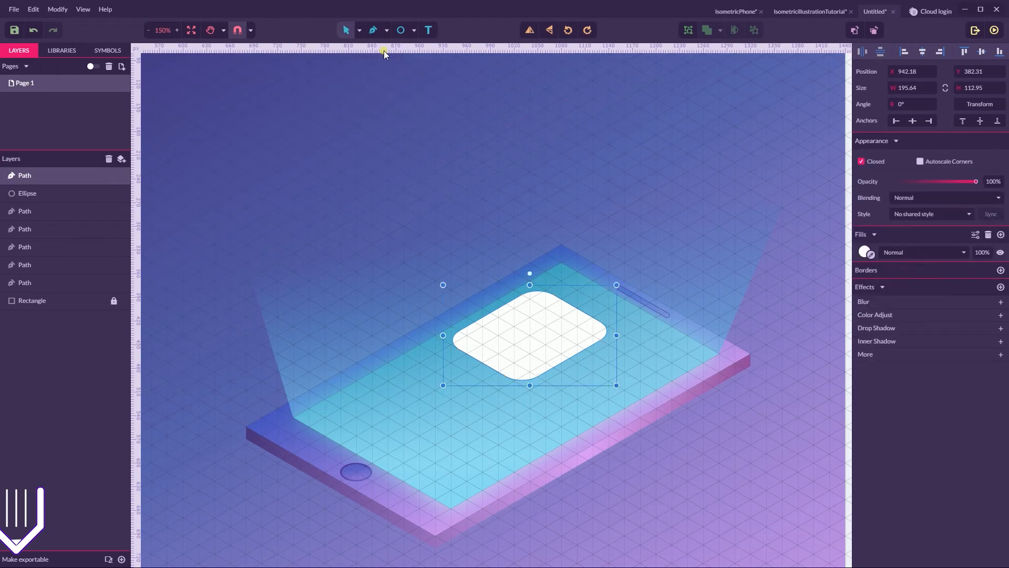
pyautogui.moveTo(532, 310); pyautogui.dragTo(526, 275)
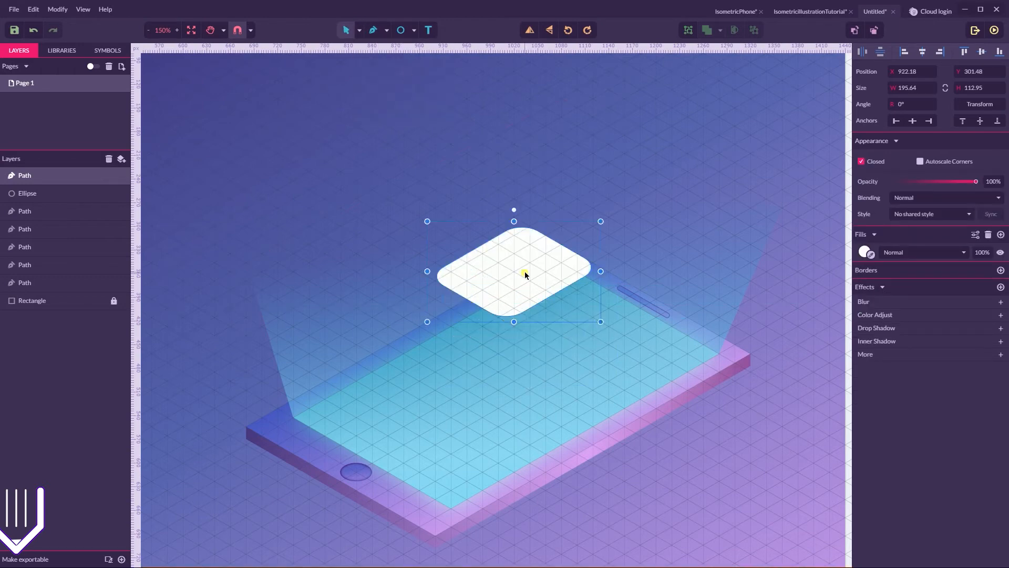
# Fill the rounded tile with the saved linear gradient swatch running from light purple #B385E6 to blue #5C5DC6
pyautogui.click(865, 252)
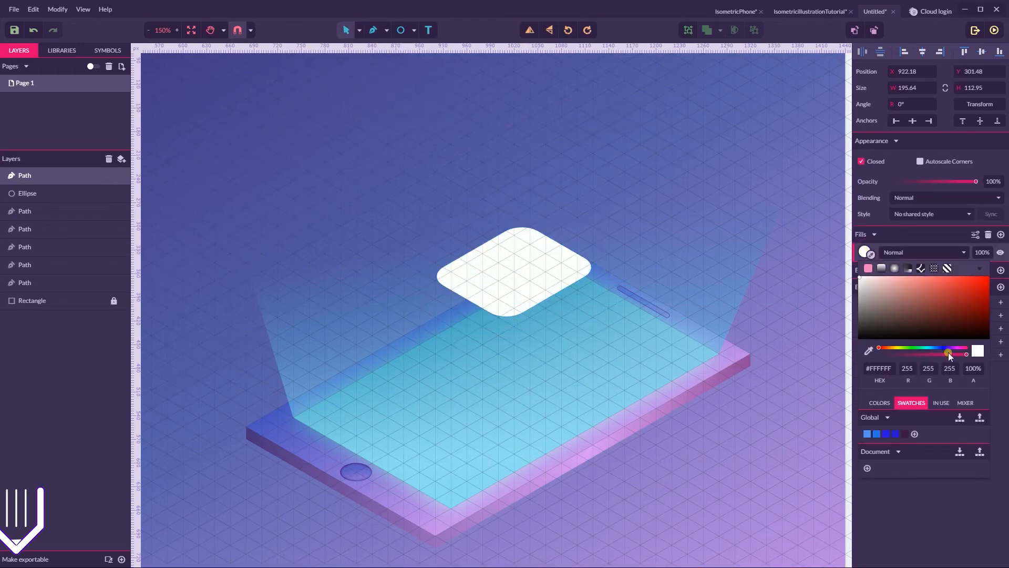
pyautogui.click(881, 268)
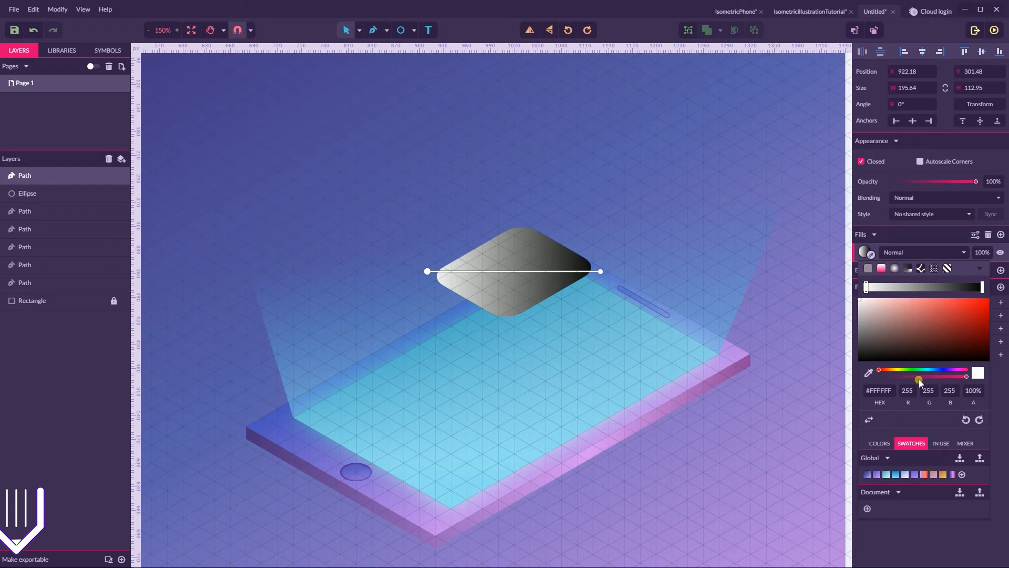
pyautogui.click(916, 474)
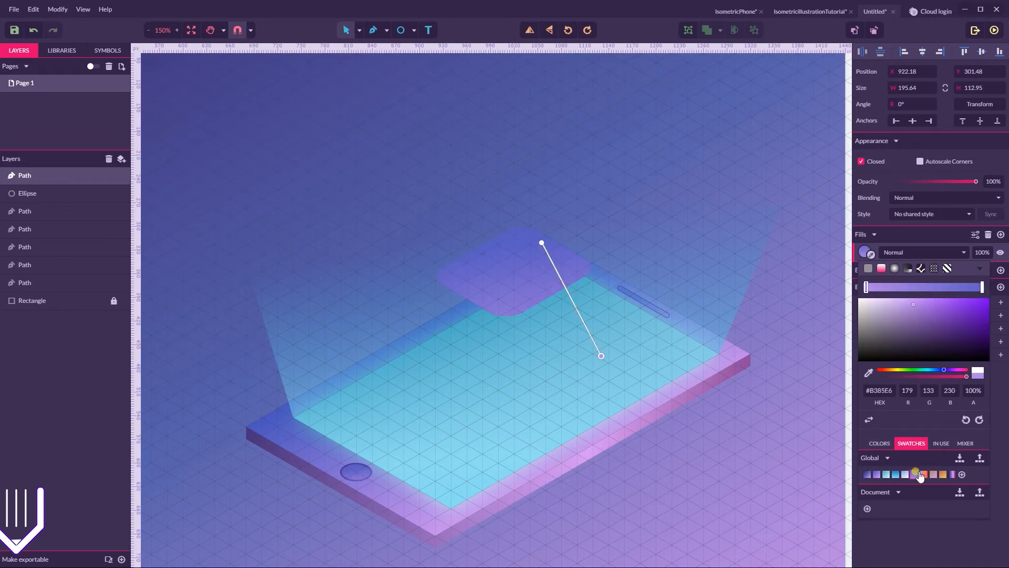
pyautogui.click(982, 288)
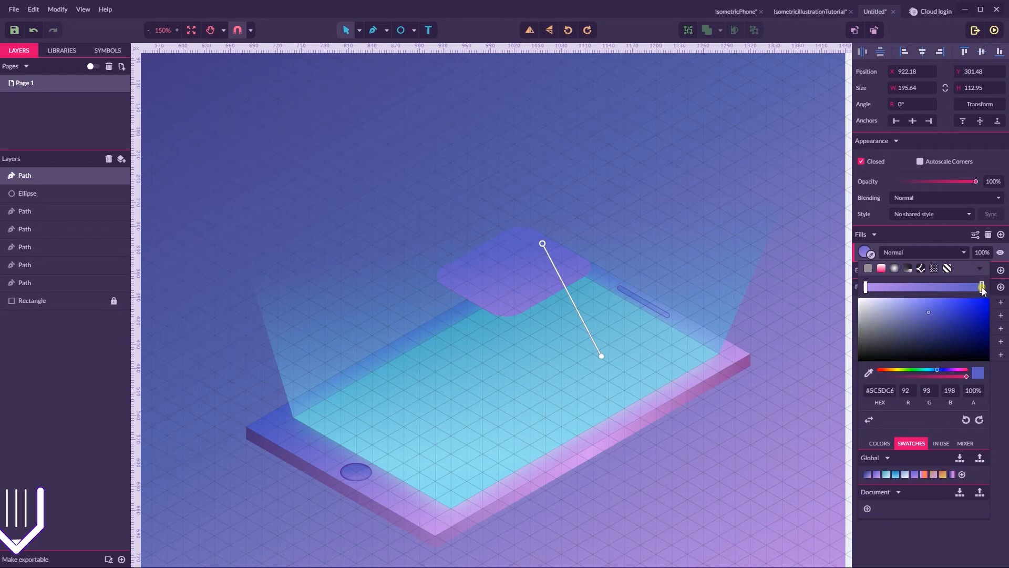
pyautogui.click(601, 356)
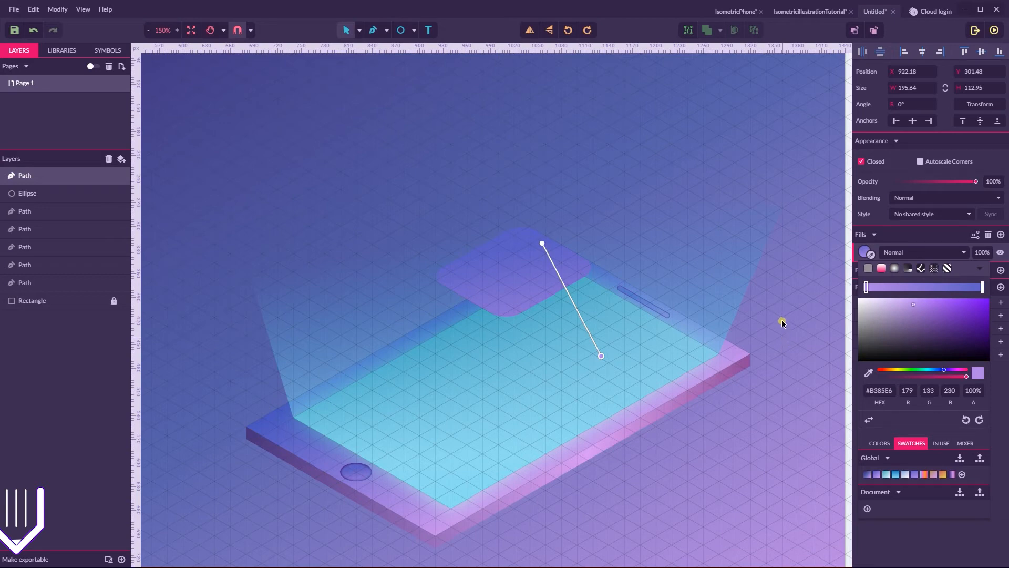
pyautogui.click(1004, 427)
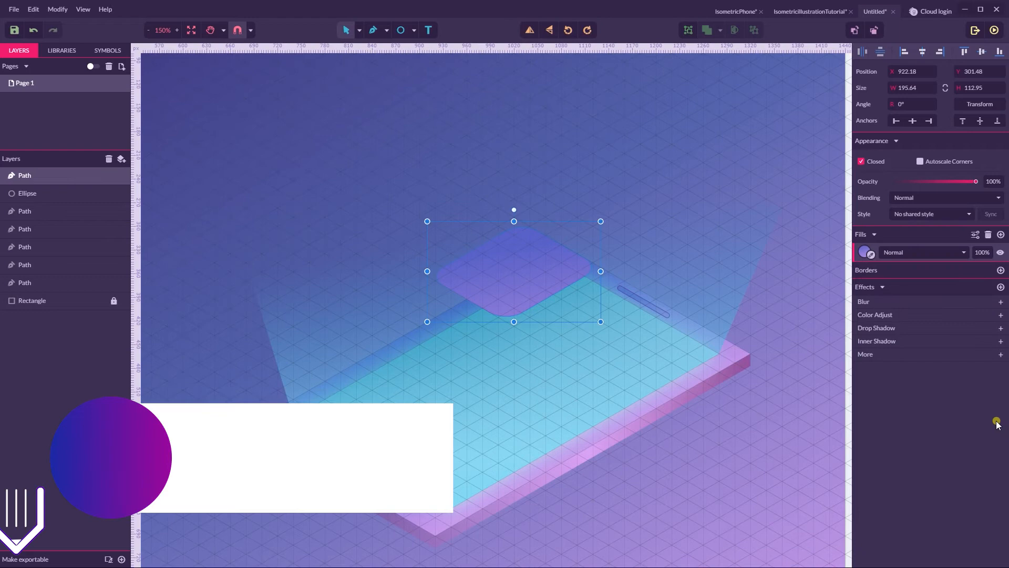
# Add a Long Shadow effect to the rounded tile, without fade and with 100% opacity
pyautogui.click(865, 356)
pyautogui.click(868, 375)
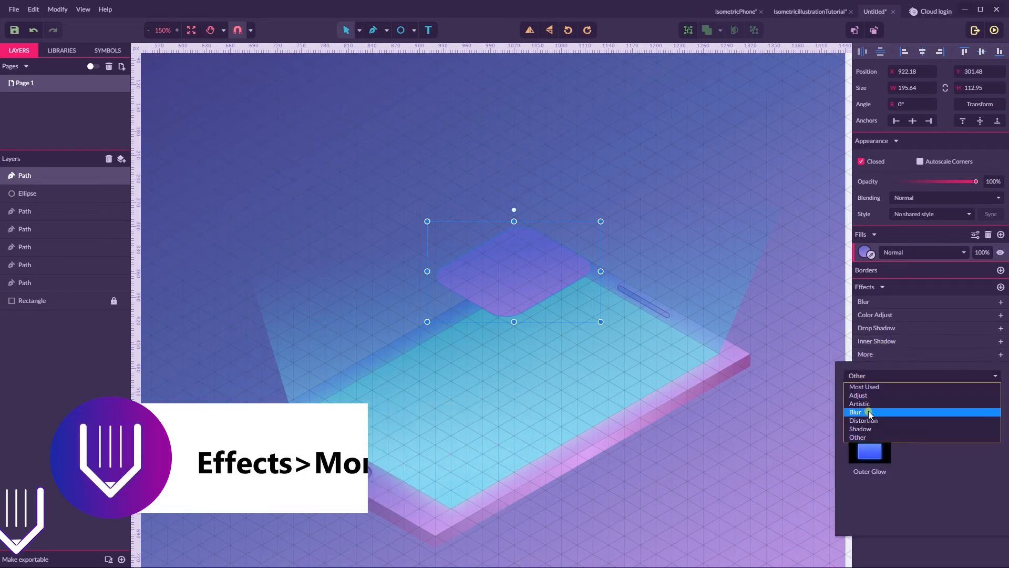
pyautogui.click(866, 421)
pyautogui.click(923, 455)
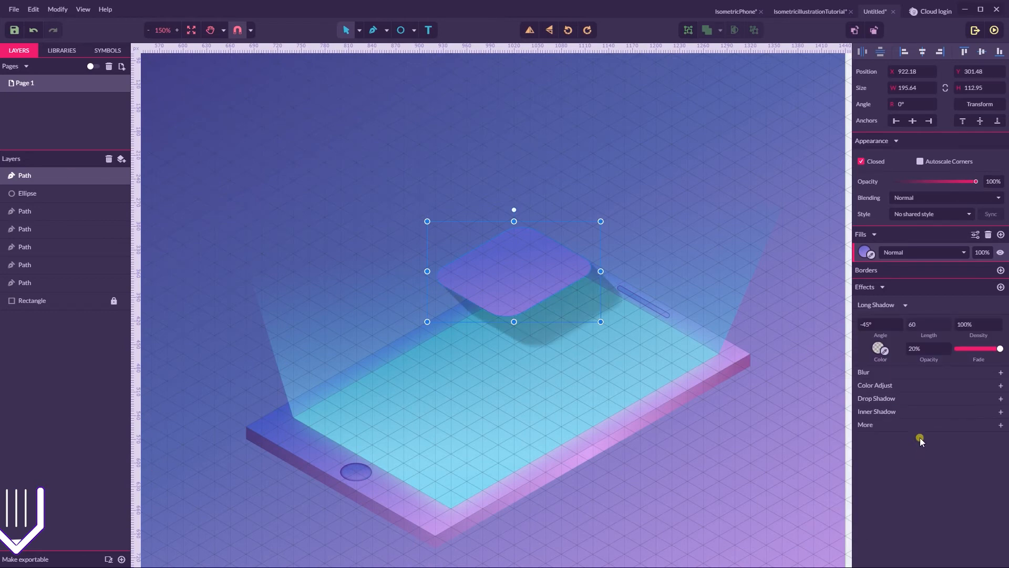
pyautogui.click(905, 349)
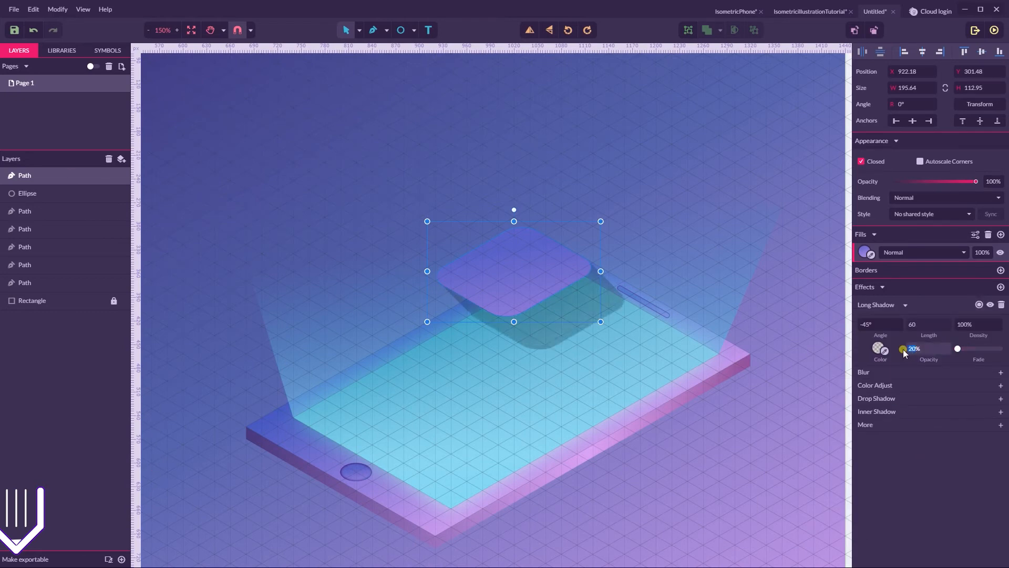
pyautogui.write('100')
pyautogui.press('Return')
# Set the long shadow's angle to -90° and its length to 10
pyautogui.click(875, 328)
pyautogui.click(875, 318)
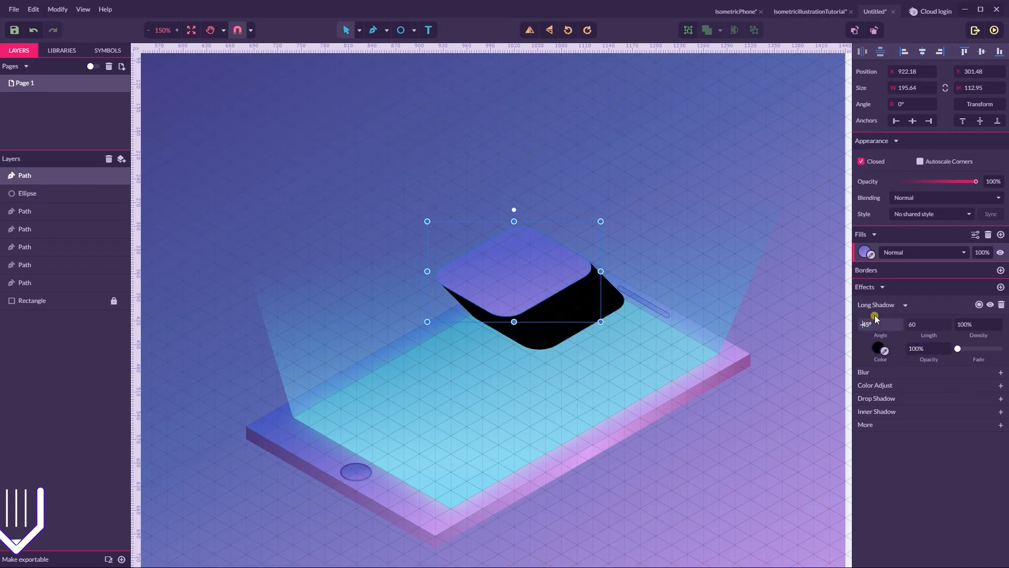
pyautogui.press('BackSpace')
pyautogui.write('90')
pyautogui.press('Return')
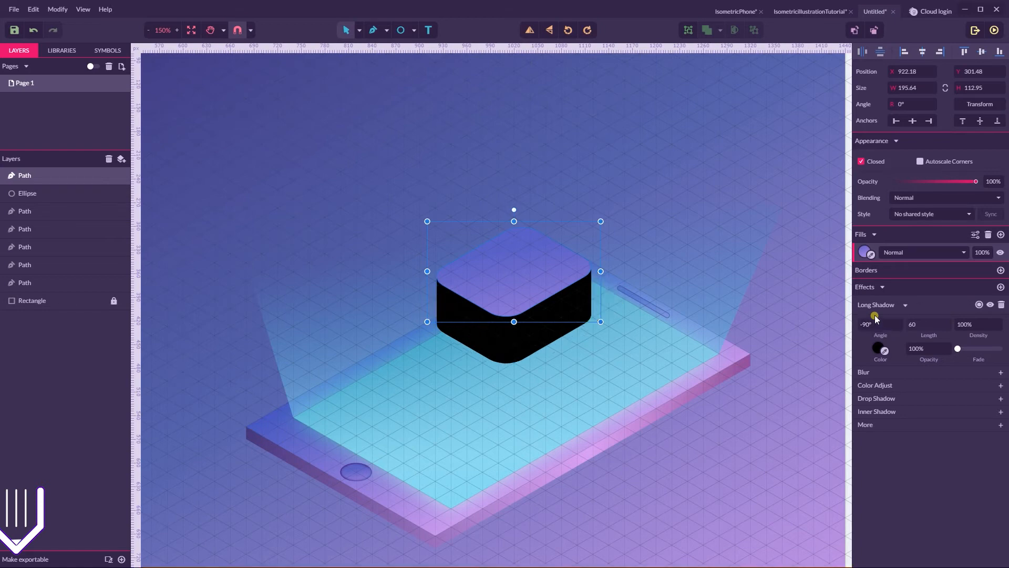
pyautogui.doubleClick(926, 325)
pyautogui.press('BackSpace')
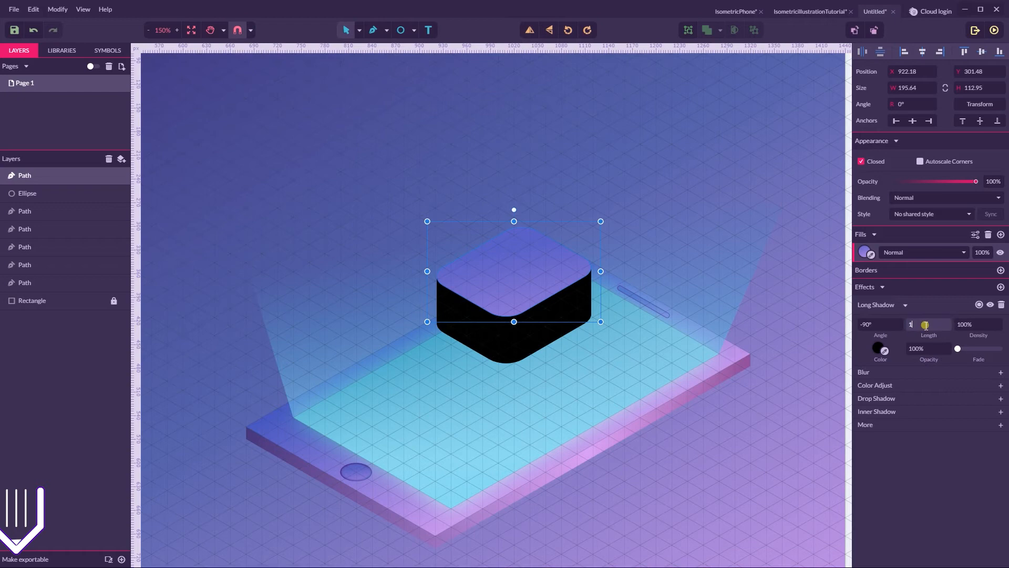
pyautogui.press('Return')
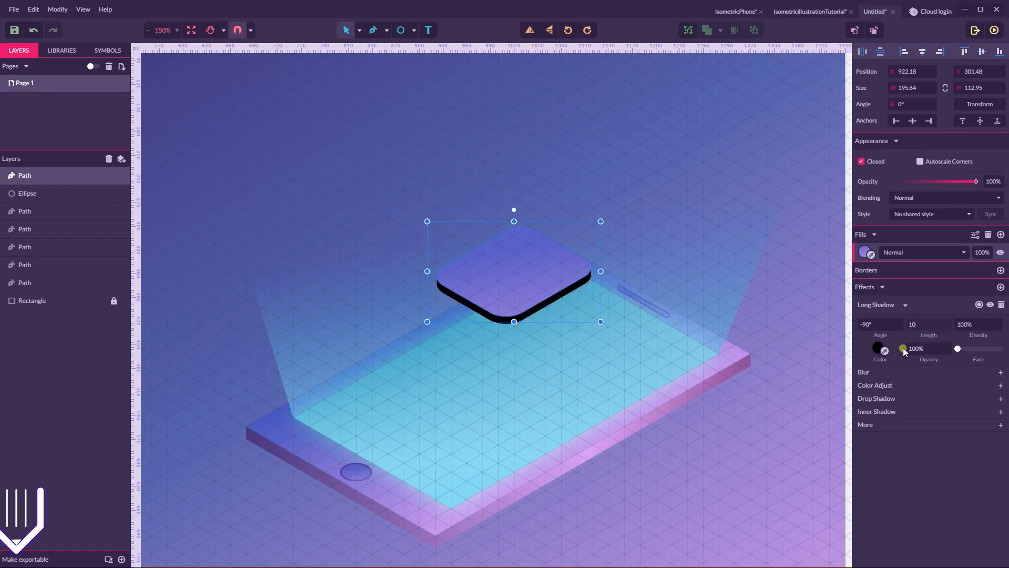
# Colour the tile's long shadow with the saved linear gradient swatch running from tan #AC8B57 to light purple #D897F4
pyautogui.click(878, 347)
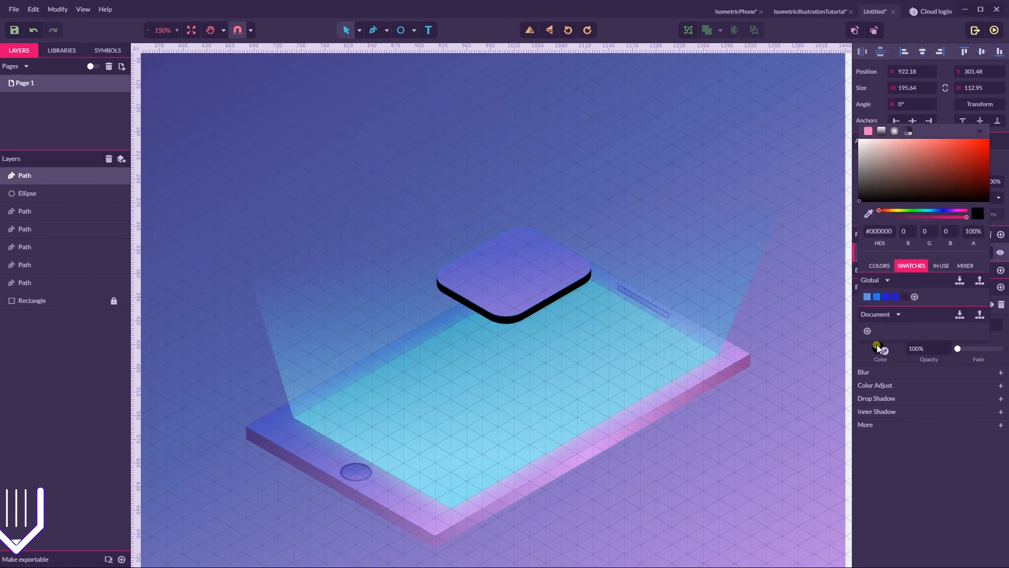
pyautogui.click(882, 131)
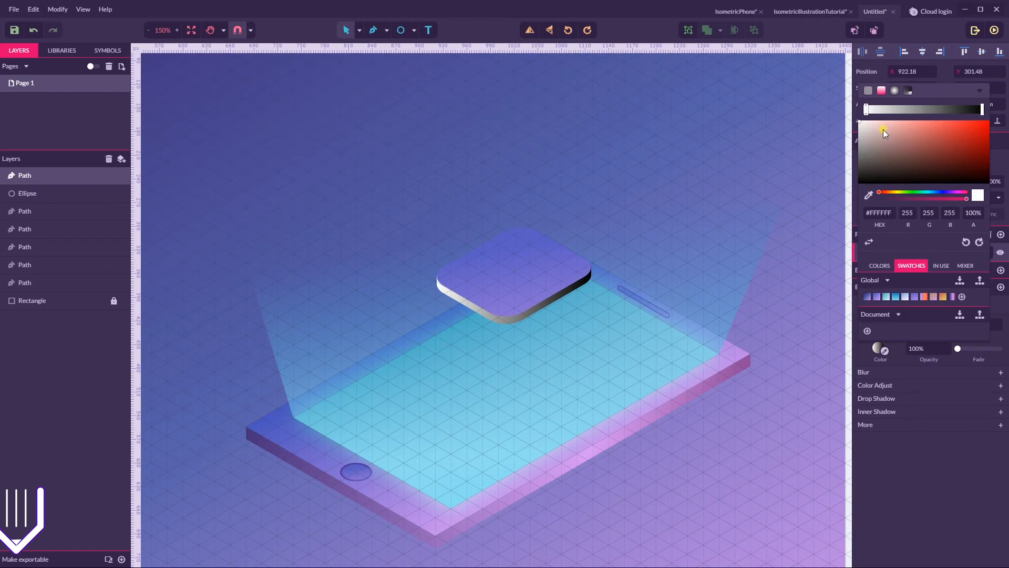
pyautogui.click(937, 298)
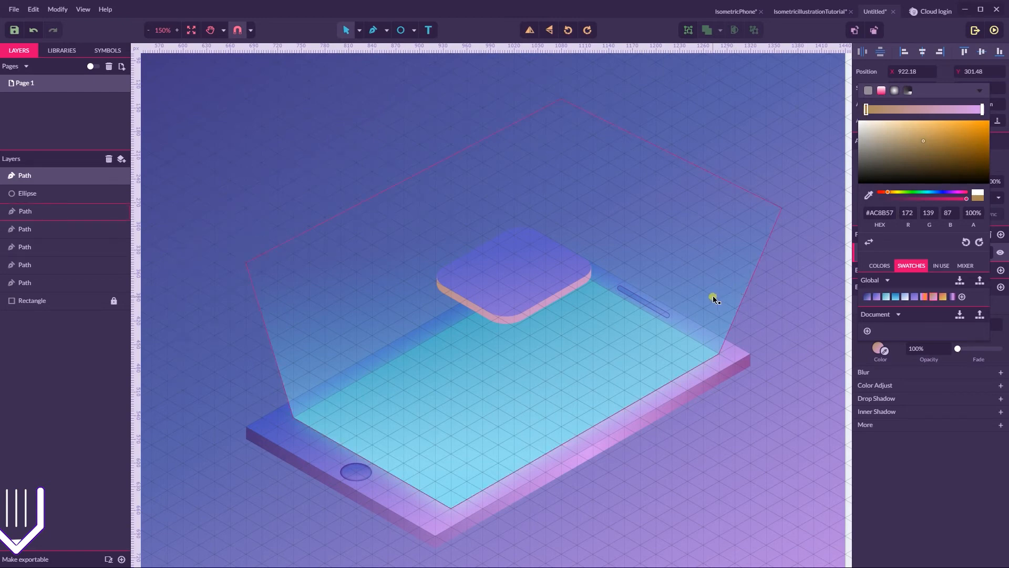
pyautogui.click(685, 309)
pyautogui.click(552, 277)
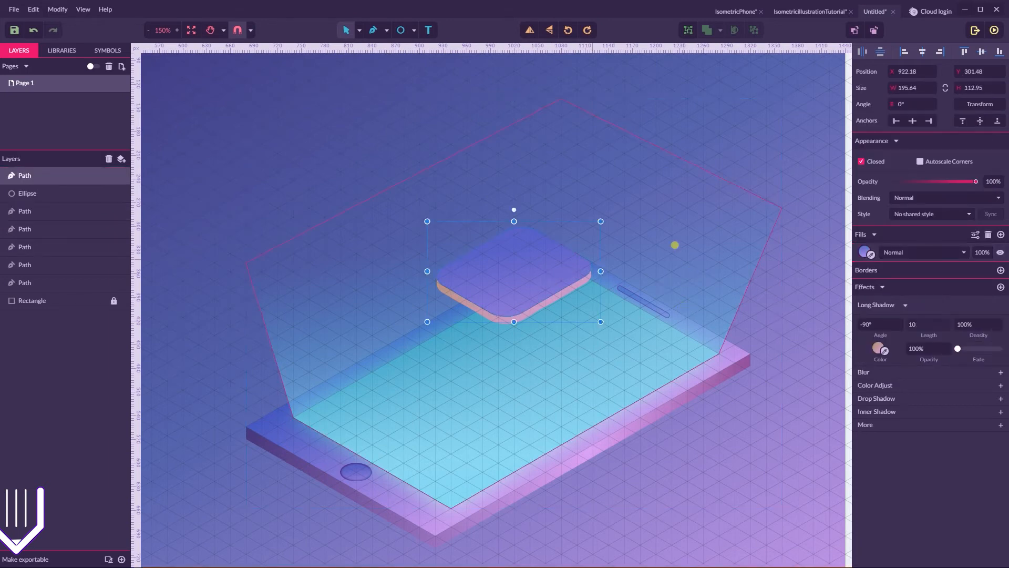
pyautogui.click(878, 348)
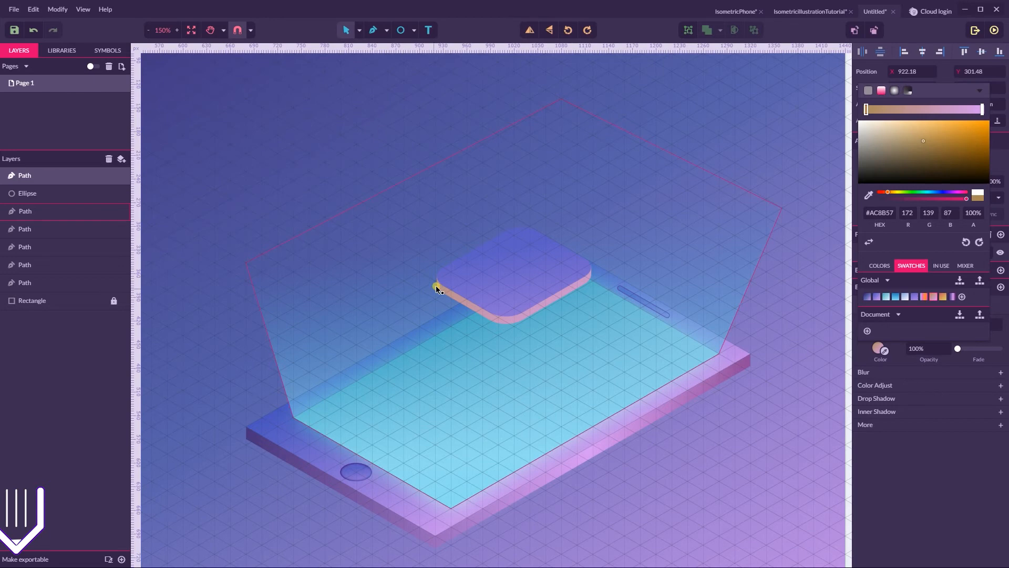
pyautogui.click(983, 109)
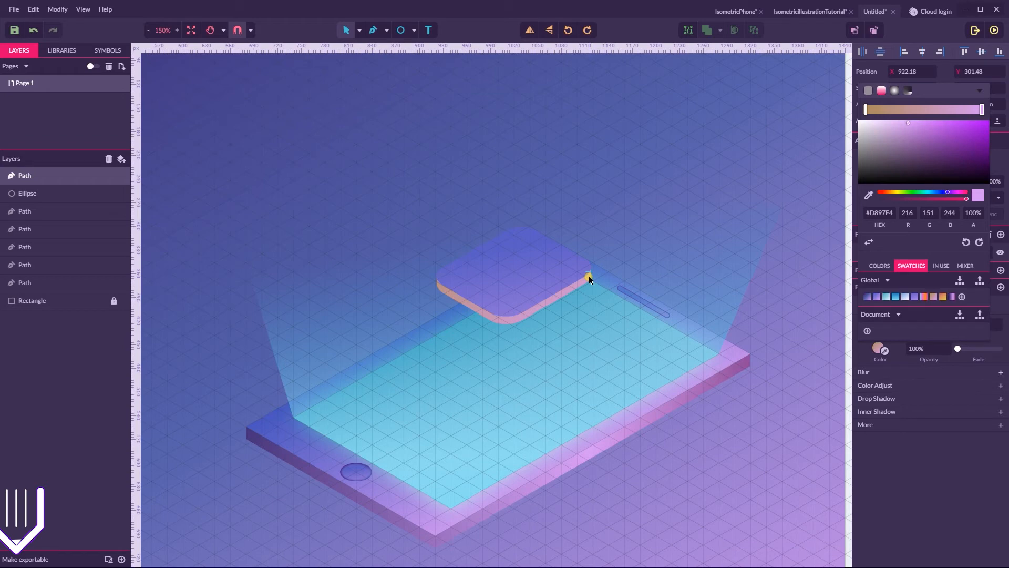
pyautogui.click(543, 273)
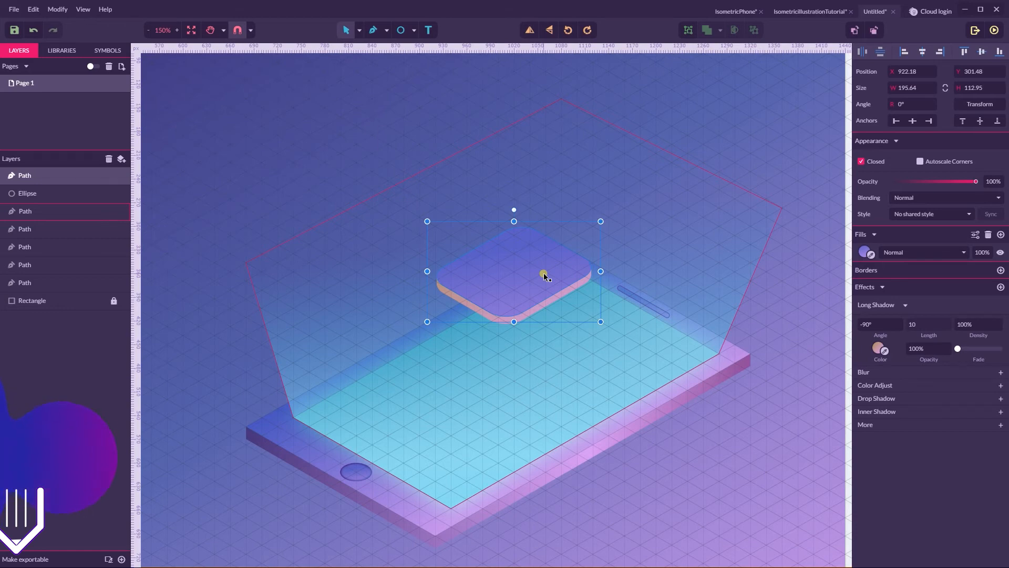
# Duplicate the rounded tile, place the copy about 35 px straight above the original, and deselect it
pyautogui.hotkey('ctrl', 'shift', 'd')
pyautogui.moveTo(543, 273); pyautogui.dragTo(543, 241)
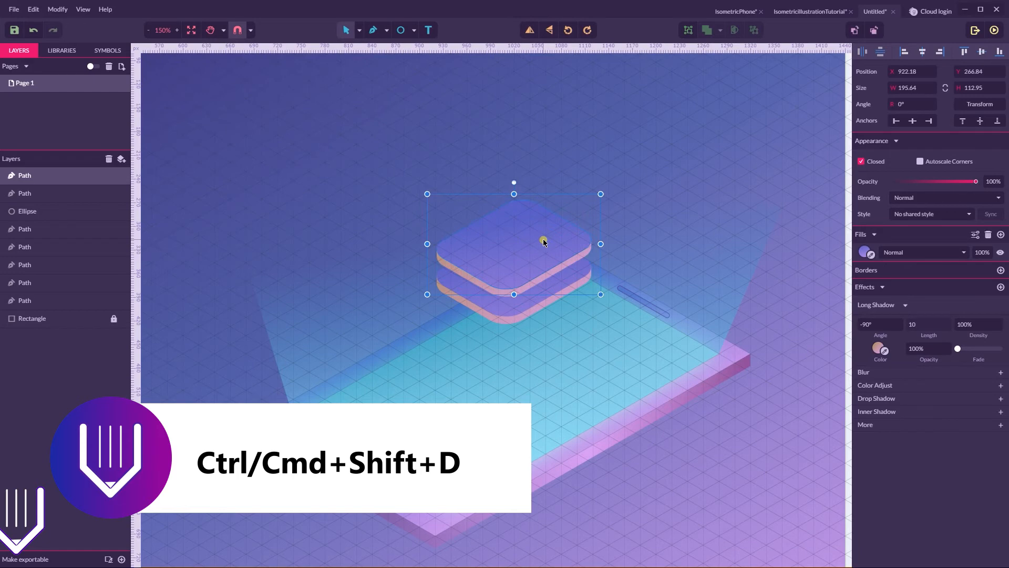
pyautogui.hotkey('ctrl', 's')
pyautogui.click(746, 132)
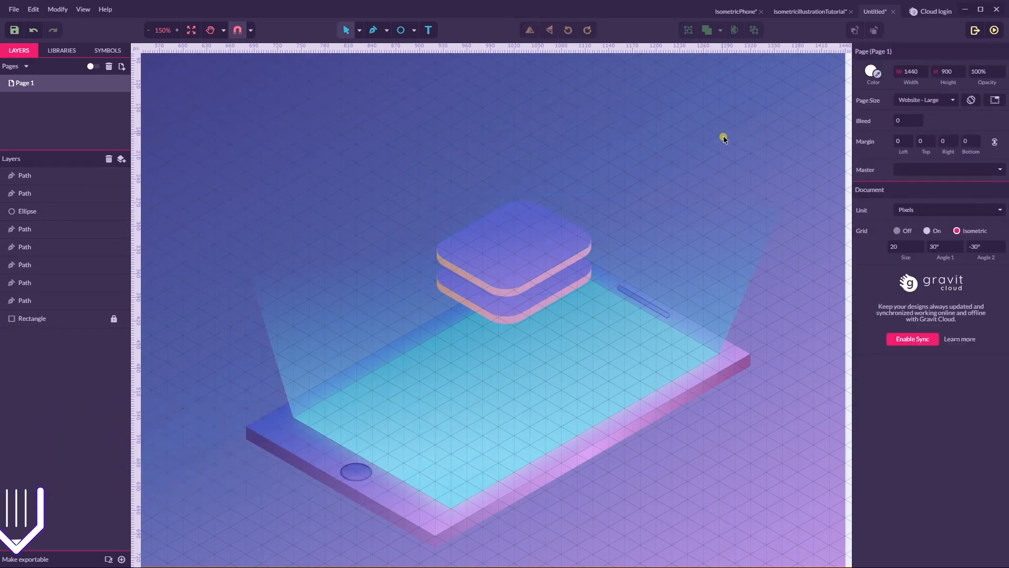
# Draw a closed white triangle about 60 by 35 px with the Path tool on the upper tile's top face
pyautogui.scroll(2, 724, 138)
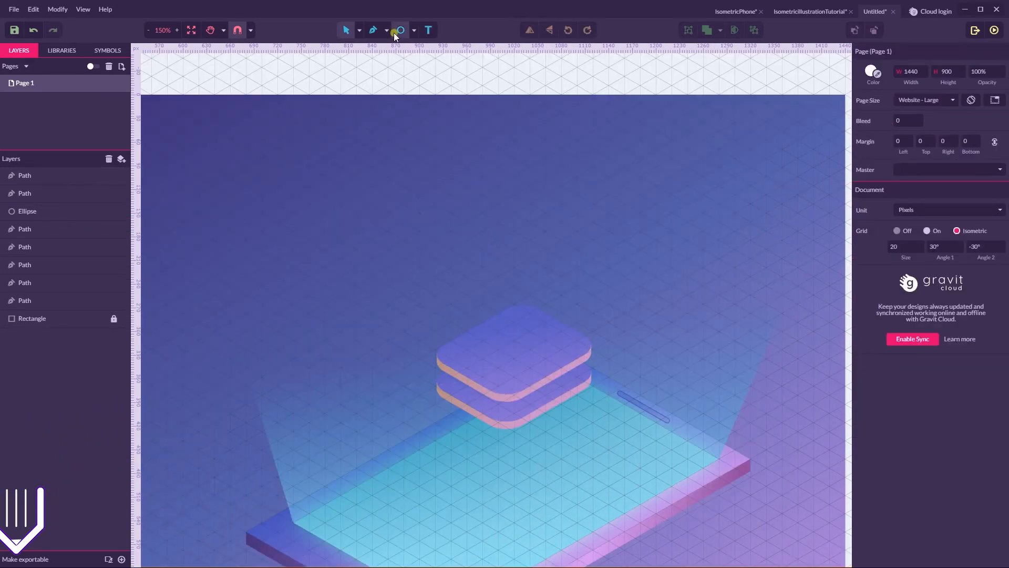
pyautogui.click(373, 30)
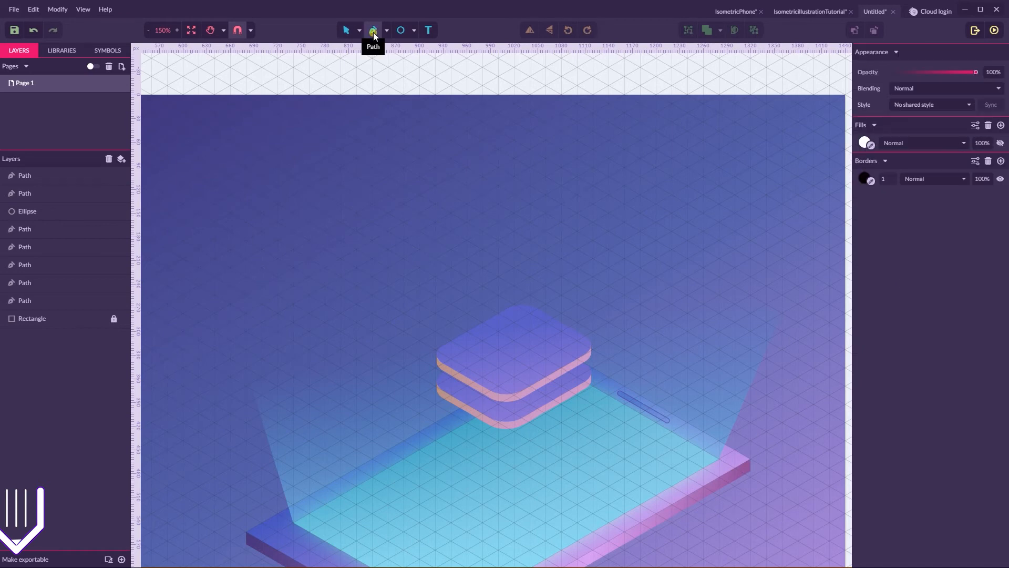
pyautogui.click(514, 321)
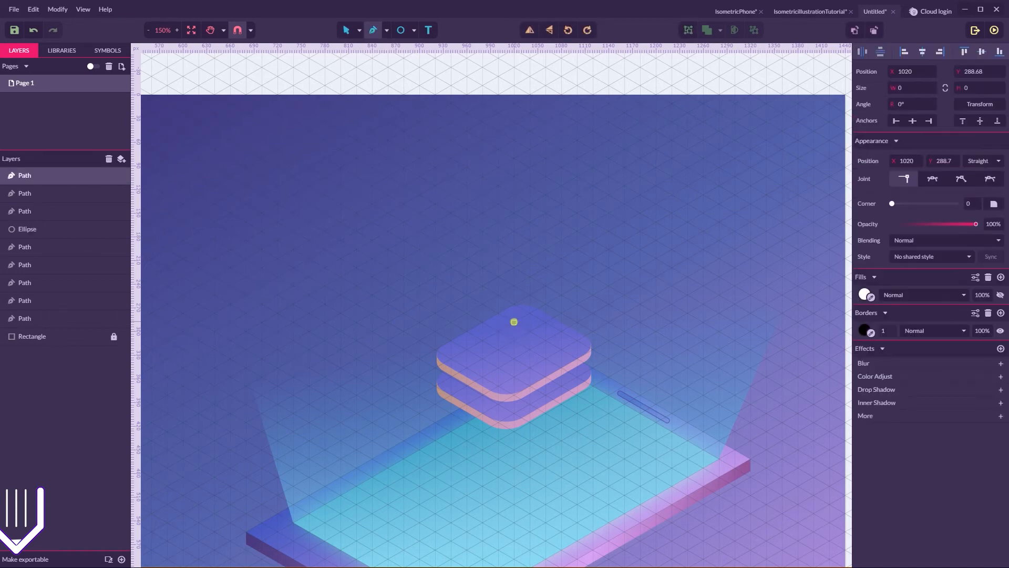
pyautogui.click(529, 349)
pyautogui.click(483, 340)
pyautogui.click(515, 322)
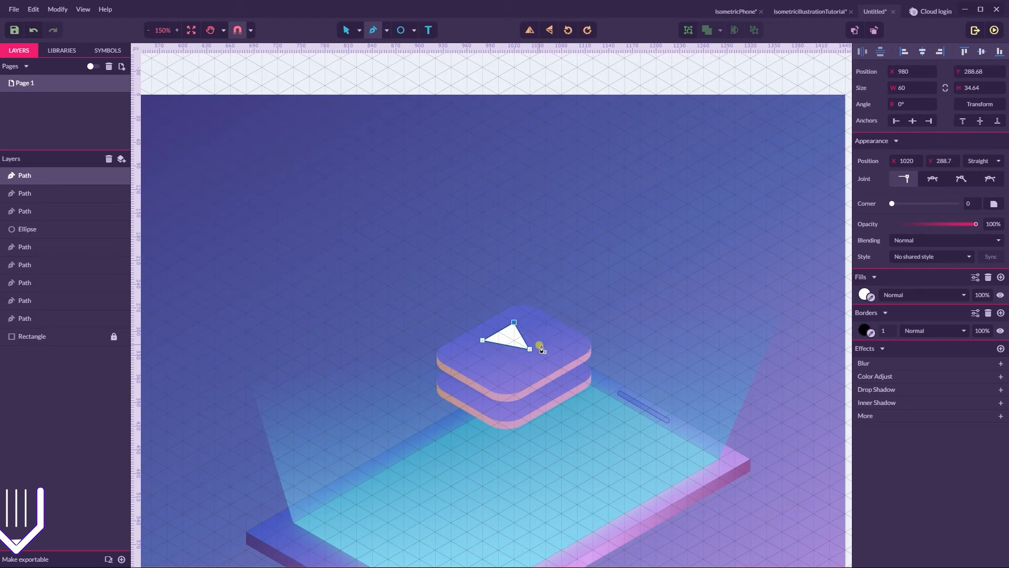
# Remove the triangle's border
pyautogui.click(364, 30)
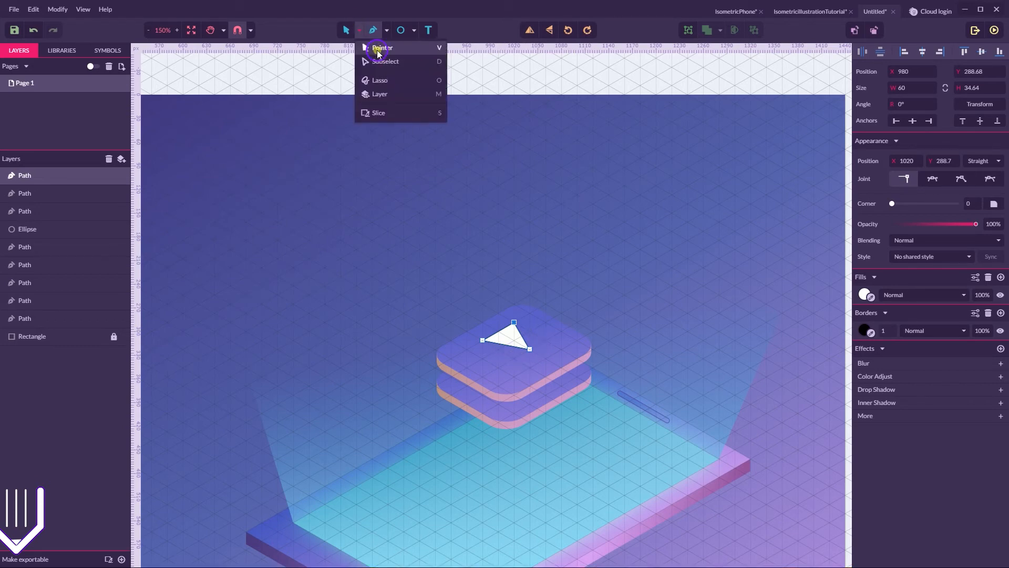
pyautogui.click(380, 48)
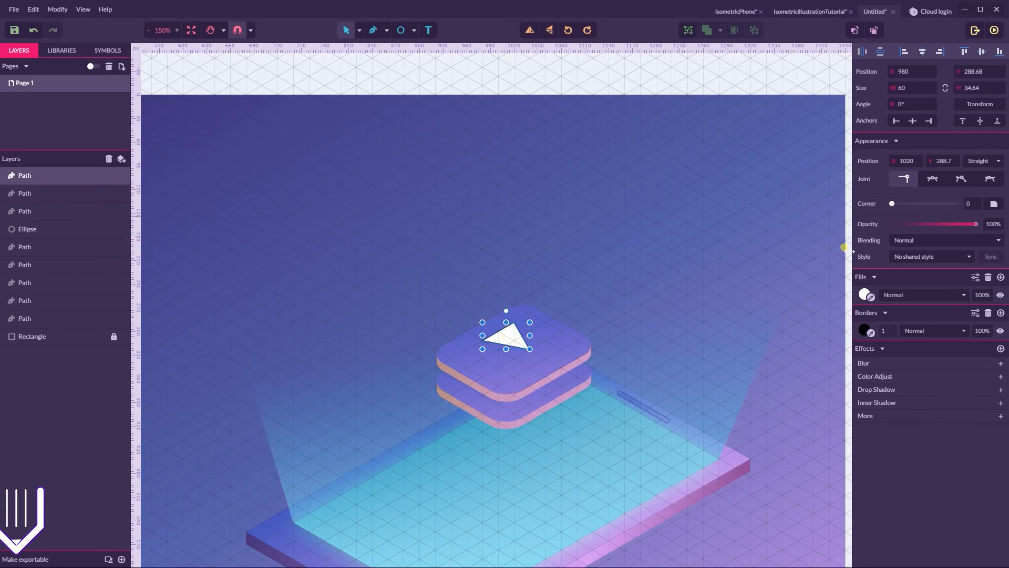
pyautogui.click(858, 331)
pyautogui.click(989, 314)
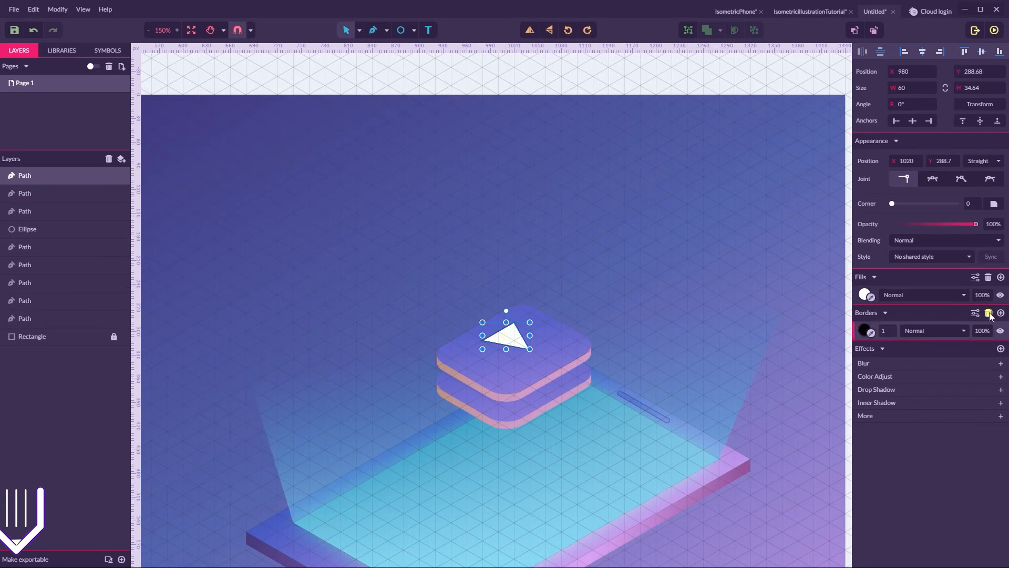
pyautogui.moveTo(892, 202); pyautogui.dragTo(896, 203)
pyautogui.hotkey('ctrl', 'z')
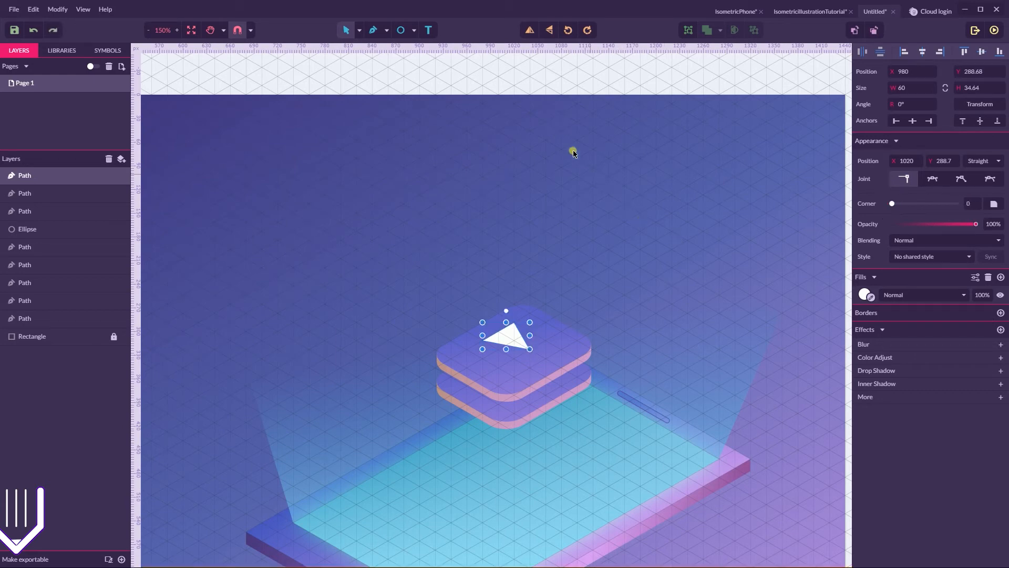
# Select all three corner points of the triangle and round them with a corner radius of 8
pyautogui.click(553, 79)
pyautogui.click(506, 336)
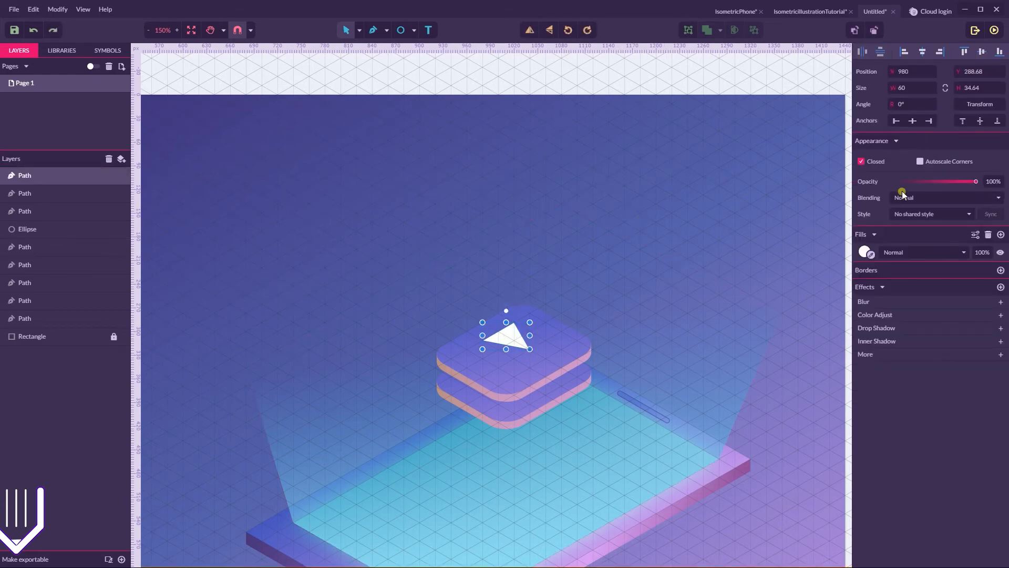
pyautogui.click(360, 30)
pyautogui.click(376, 62)
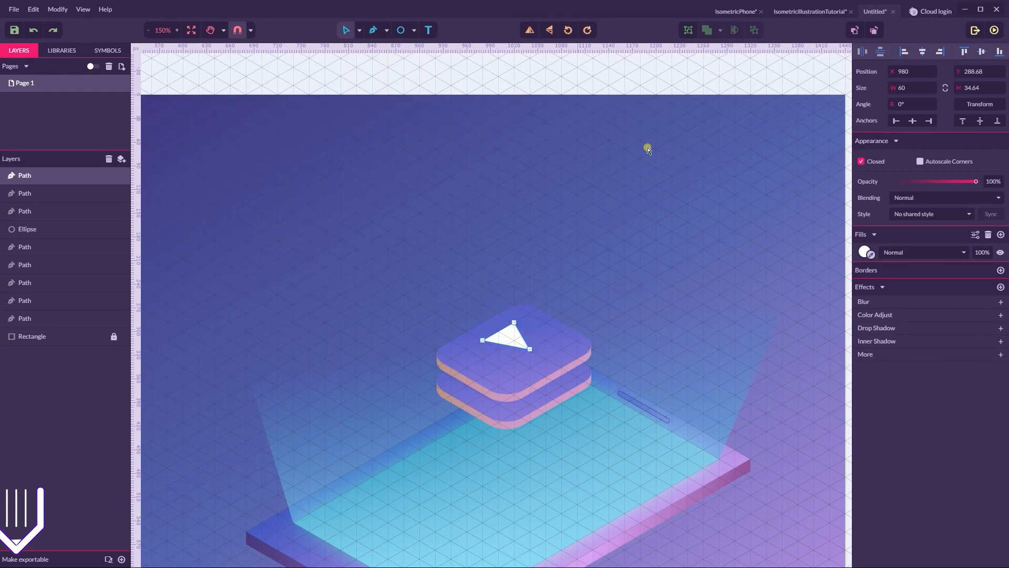
pyautogui.click(479, 339)
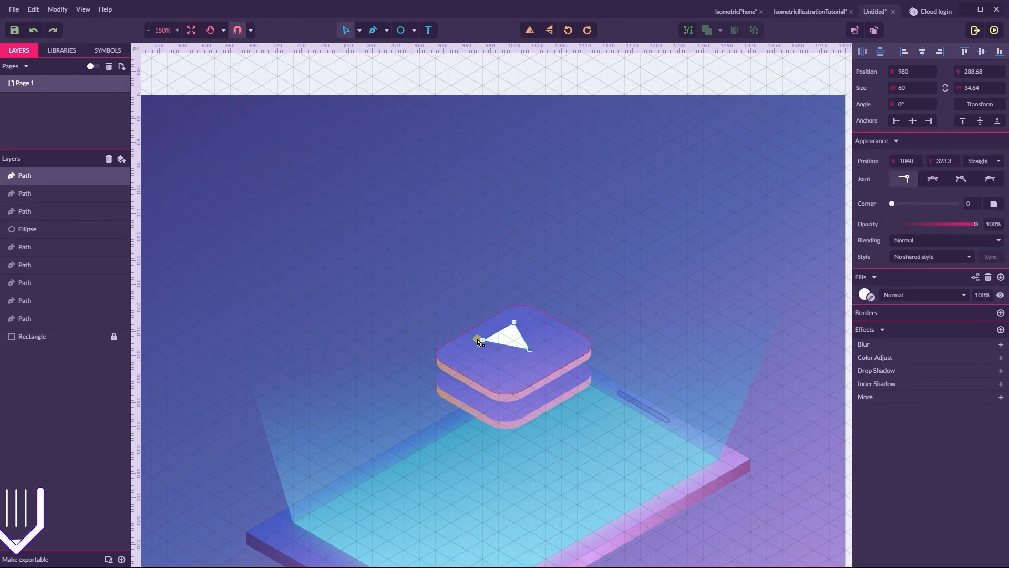
pyautogui.click(514, 323)
pyautogui.moveTo(892, 203); pyautogui.dragTo(898, 204)
pyautogui.click(359, 30)
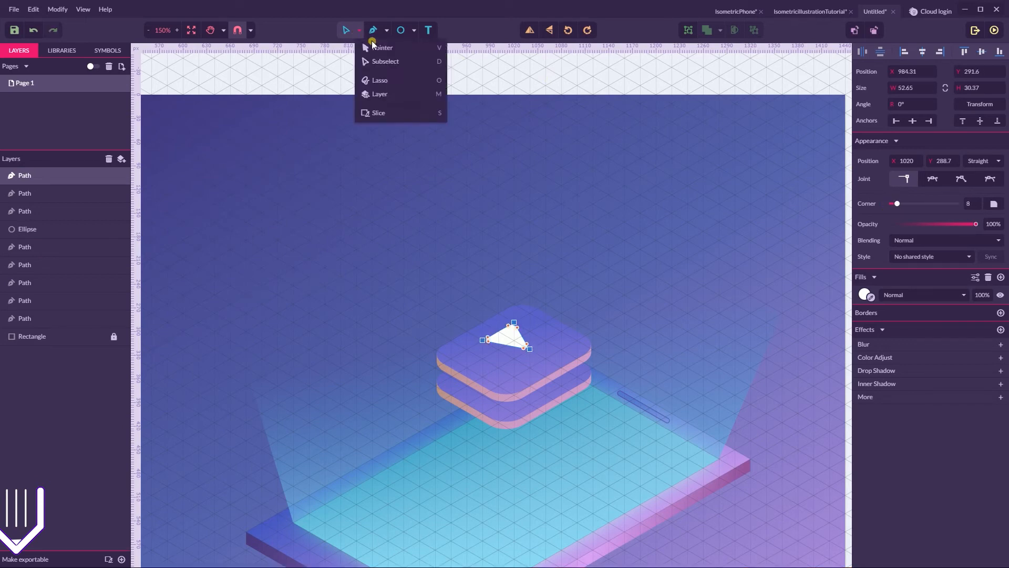
pyautogui.click(379, 48)
# Move the rounded triangle to the middle of the upper tile's top face, at about X 991, Y 301
pyautogui.moveTo(507, 342); pyautogui.dragTo(514, 348)
pyautogui.press('Up')
pyautogui.press('Up')
pyautogui.press('Up')
pyautogui.press('Up')
pyautogui.press('Up')
pyautogui.press('Up')
pyautogui.press('Up')
pyautogui.press('Left')
pyautogui.press('Left')
pyautogui.press('Left')
pyautogui.press('Down')
pyautogui.press('Left')
pyautogui.press('Left')
pyautogui.press('Left')
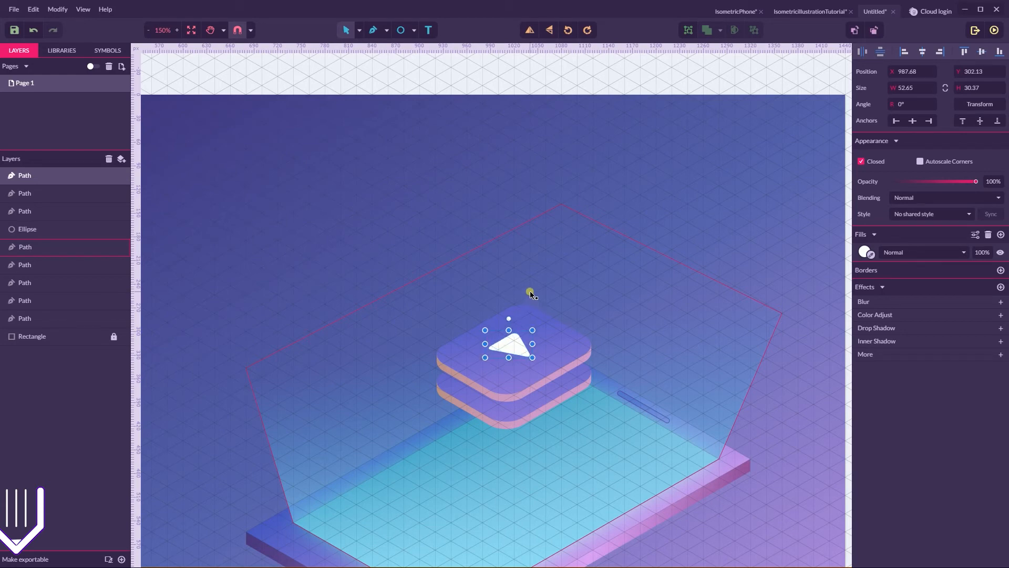
pyautogui.press('Up')
pyautogui.press('Up')
pyautogui.press('Right')
pyautogui.press('Down')
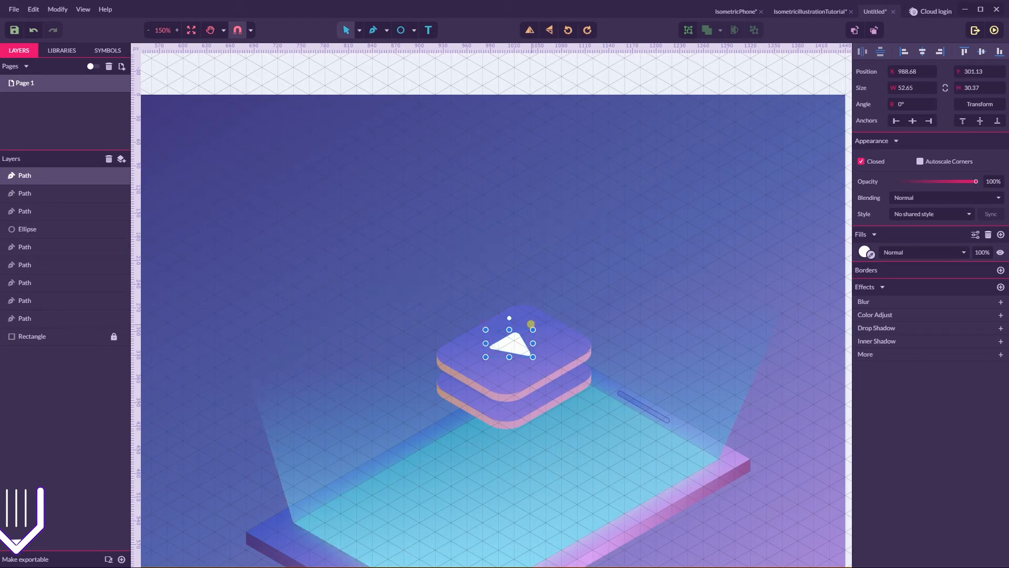
pyautogui.press('Right')
pyautogui.press('Up')
pyautogui.press('Right')
pyautogui.press('Down')
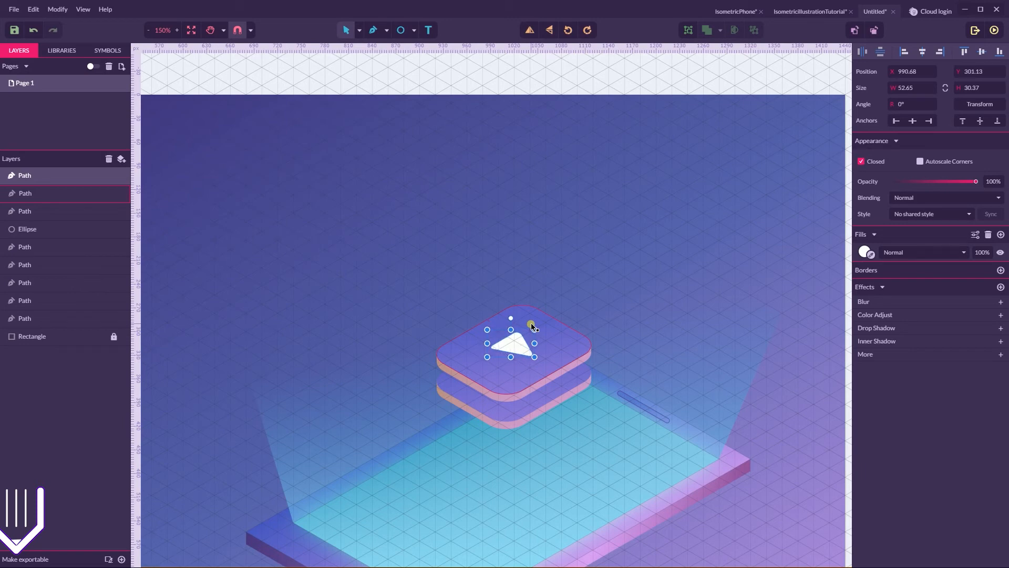
# Fill the triangle with the saved linear gradient swatch running from yellow #DFD260 to red #C65C5C
pyautogui.click(863, 251)
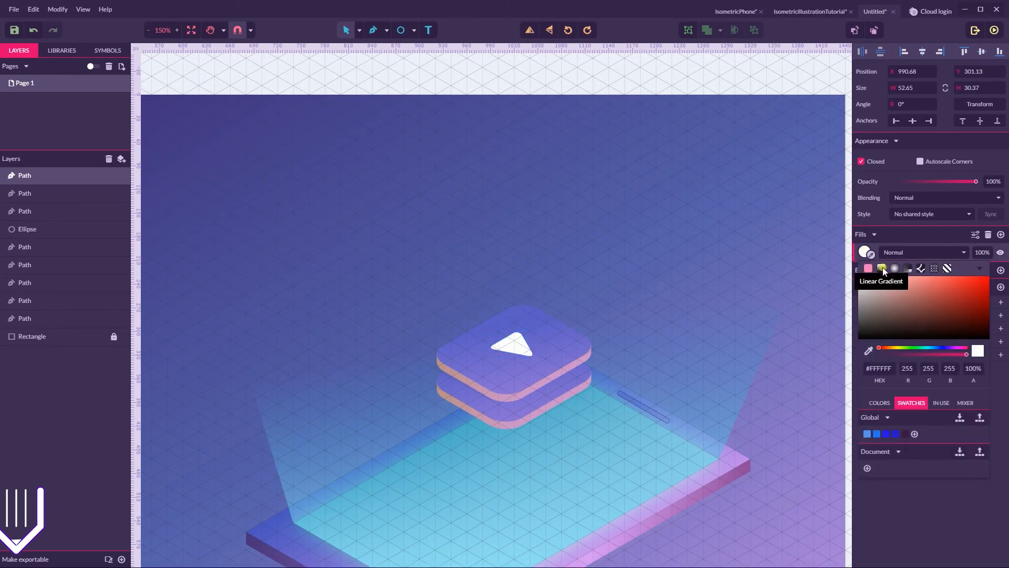
pyautogui.click(882, 268)
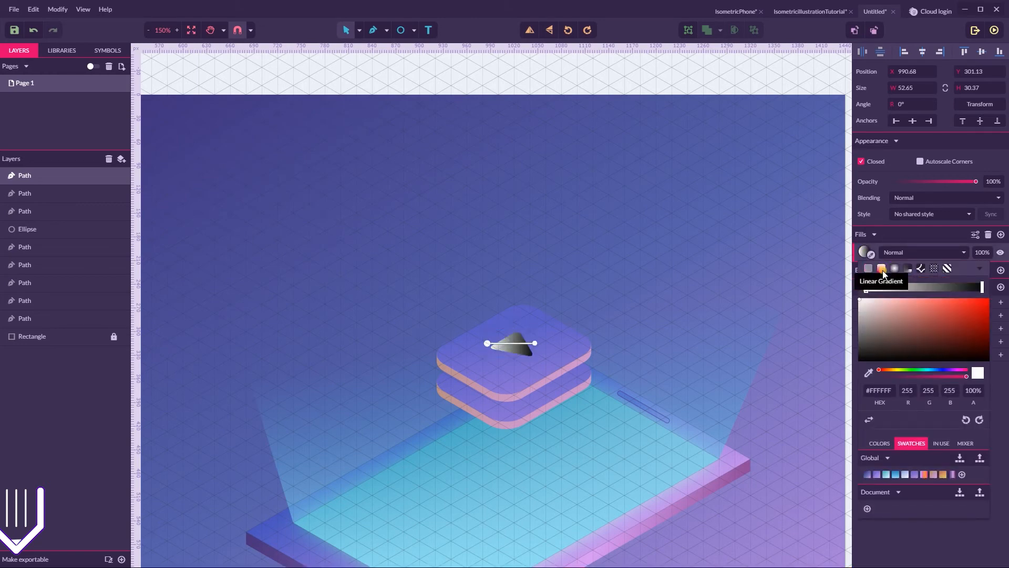
pyautogui.click(943, 475)
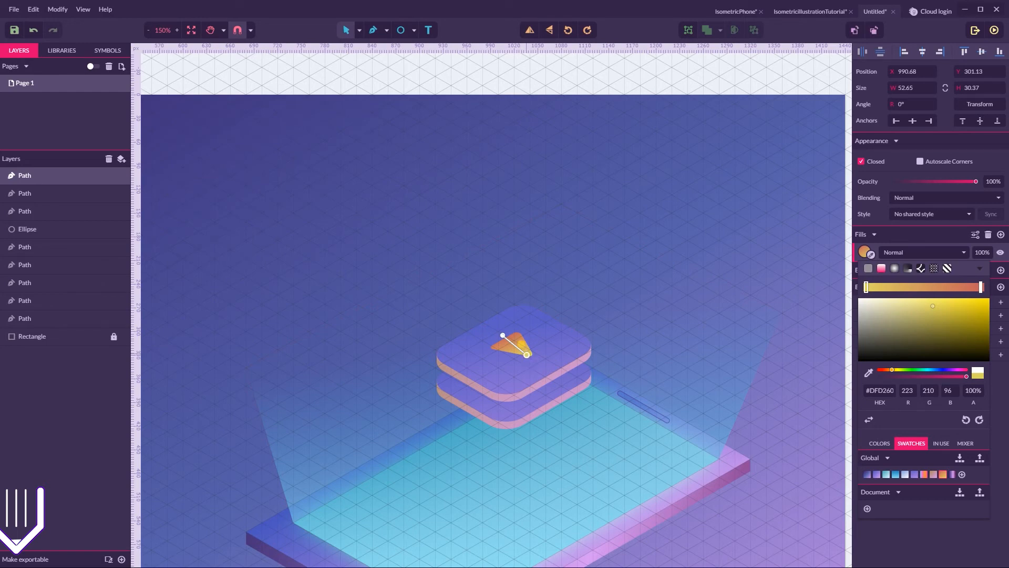
pyautogui.click(503, 337)
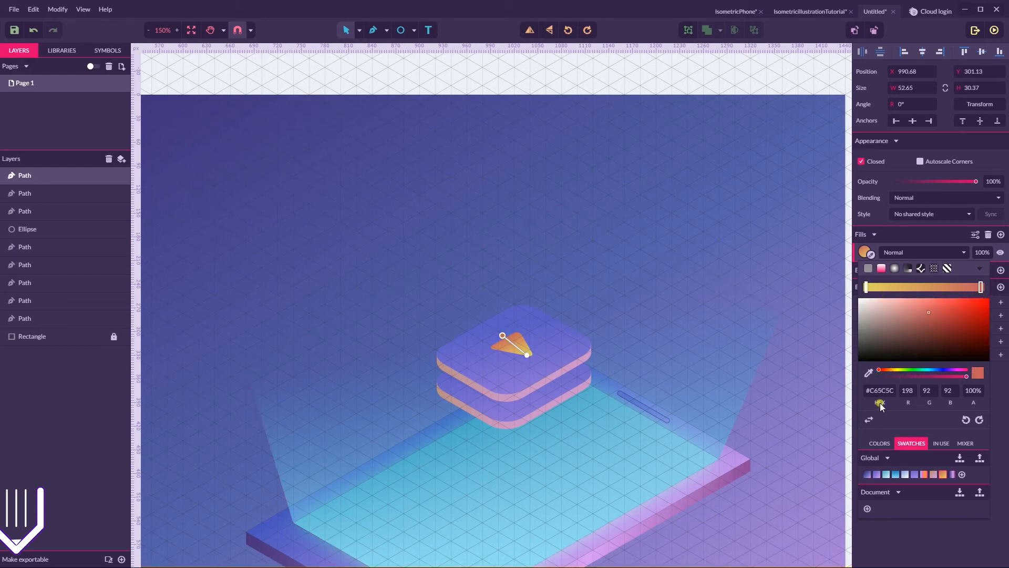
pyautogui.click(513, 344)
pyautogui.press('Escape')
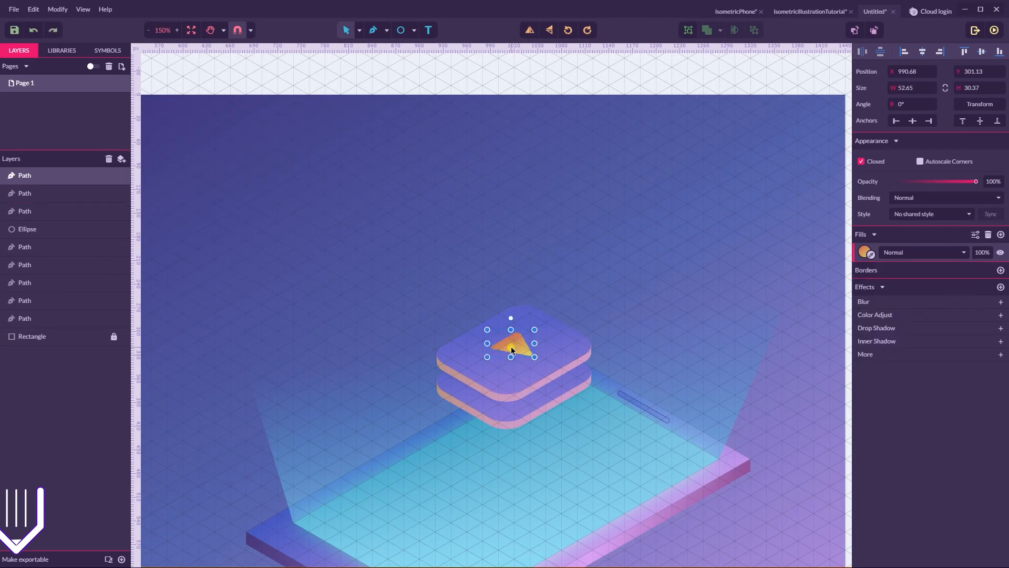
pyautogui.click(862, 247)
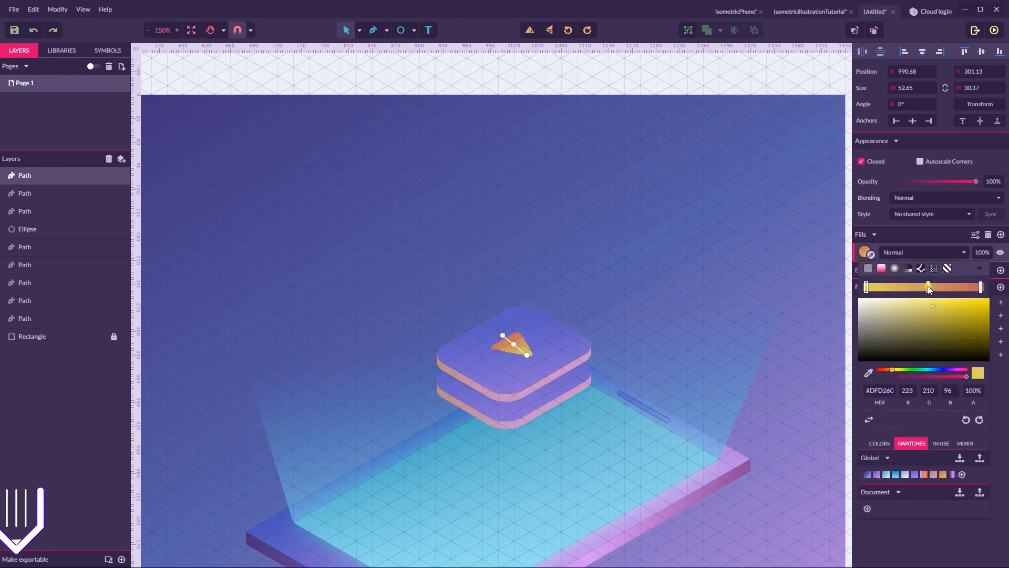
pyautogui.moveTo(928, 285); pyautogui.dragTo(931, 309)
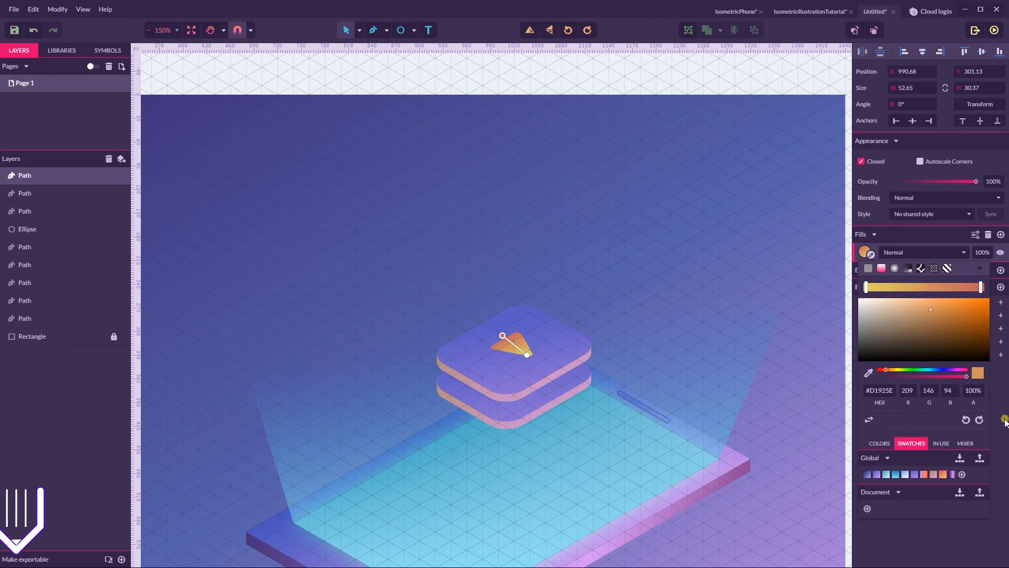
pyautogui.click(656, 374)
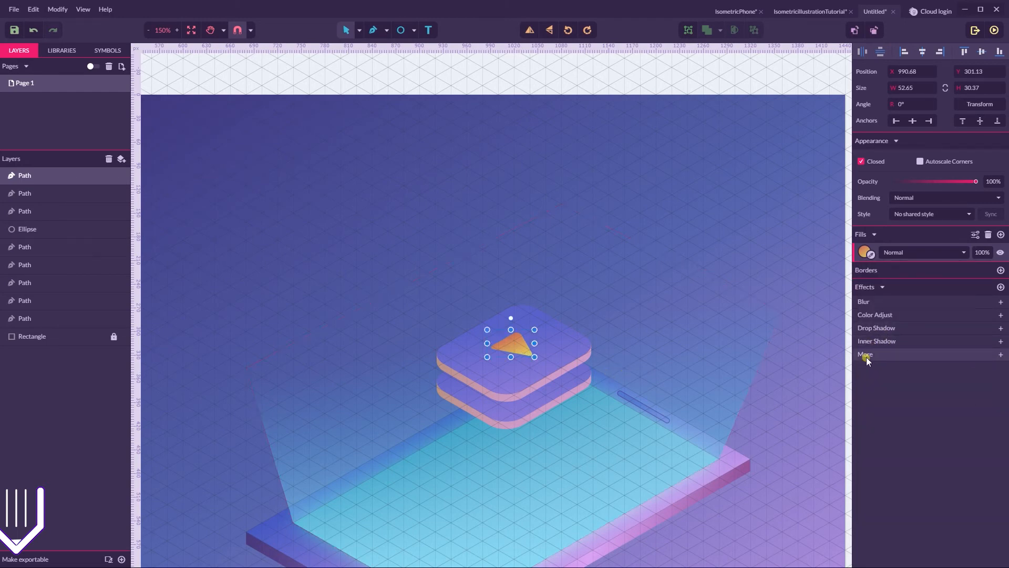
# Add a Long Shadow effect to the triangle with an angle of -90°
pyautogui.click(866, 357)
pyautogui.click(923, 455)
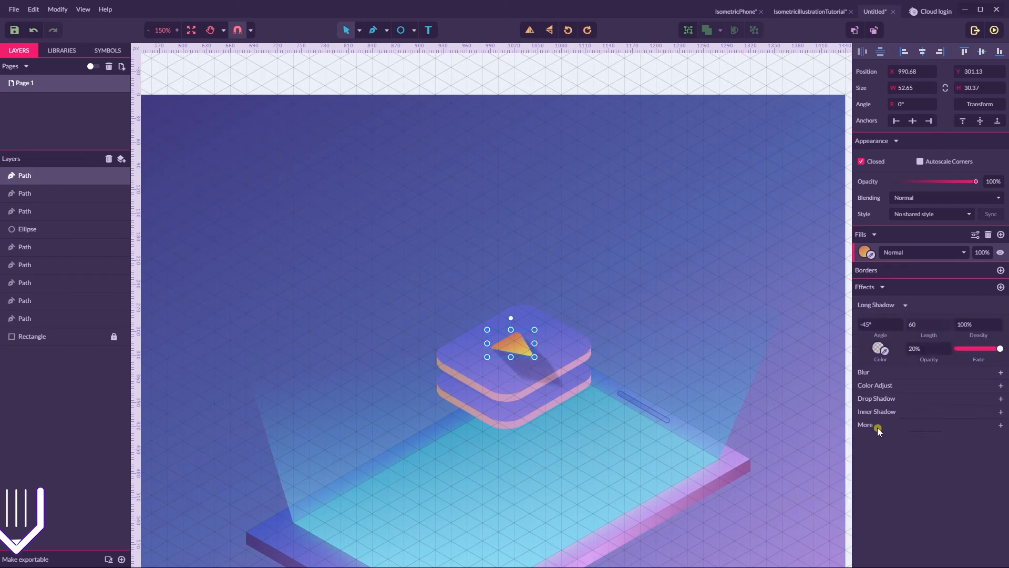
pyautogui.click(870, 326)
pyautogui.click(871, 327)
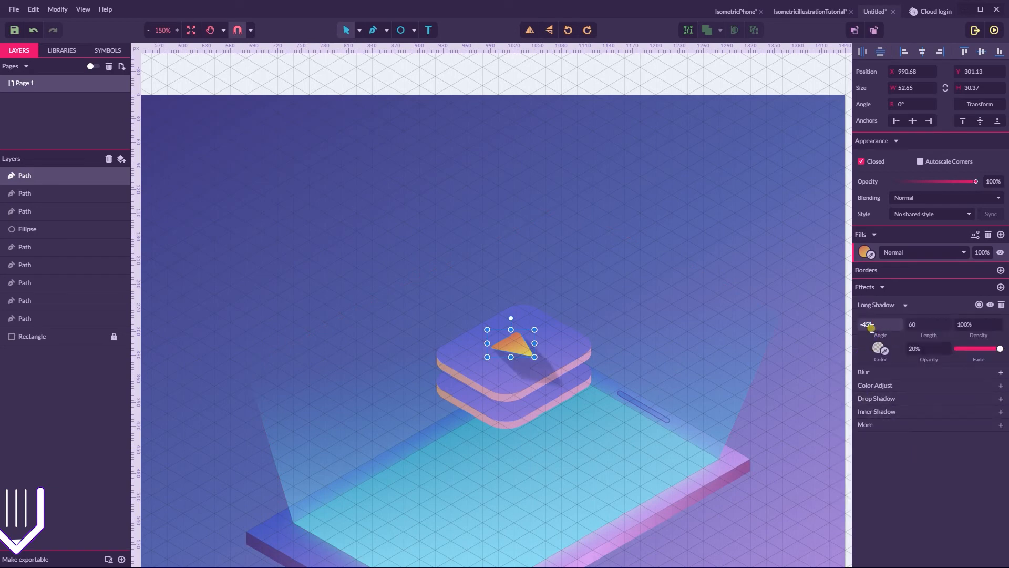
pyautogui.press('BackSpace')
pyautogui.press('BackSpace')
pyautogui.write('5')
pyautogui.write('-90')
pyautogui.press('Return')
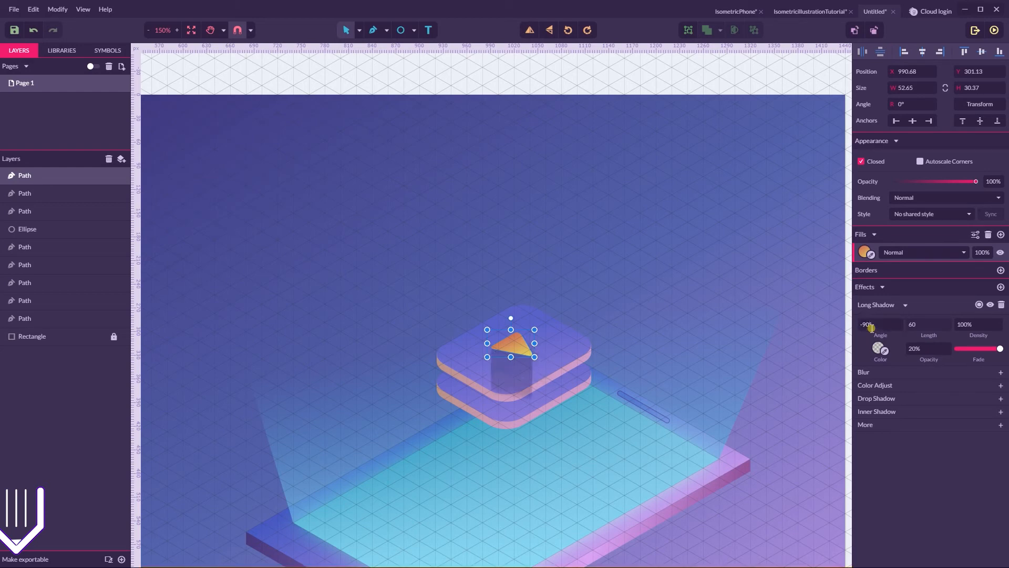
# Remove the fade from the triangle's long shadow and set its opacity to 100%
pyautogui.moveTo(970, 355); pyautogui.dragTo(917, 351)
pyautogui.click(896, 342)
pyautogui.write('100')
pyautogui.press('Return')
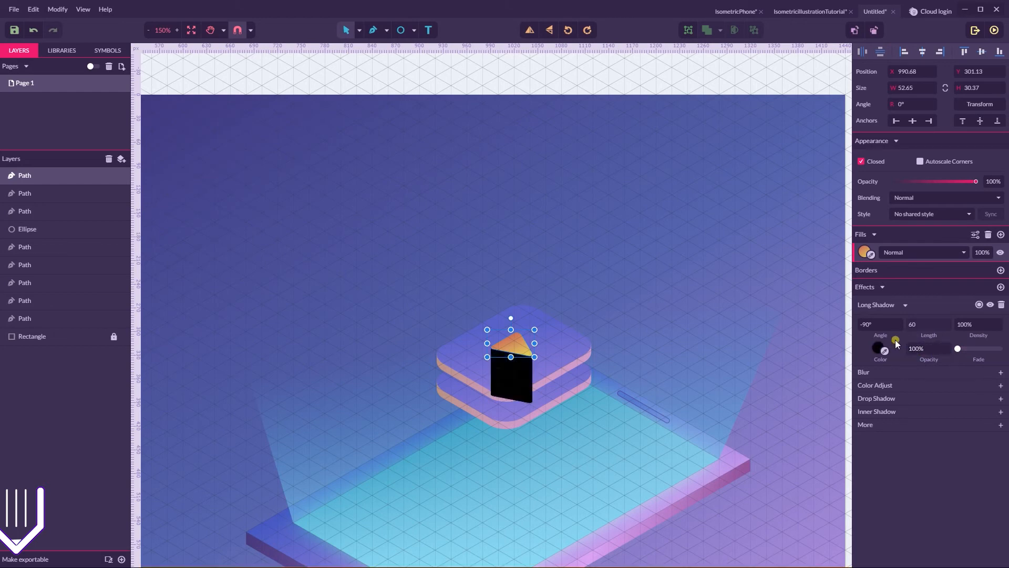
# Set the length of the triangle's long shadow to 6
pyautogui.click(897, 330)
pyautogui.write('7')
pyautogui.press('BackSpace')
pyautogui.write('5')
pyautogui.press('BackSpace')
pyautogui.write('6')
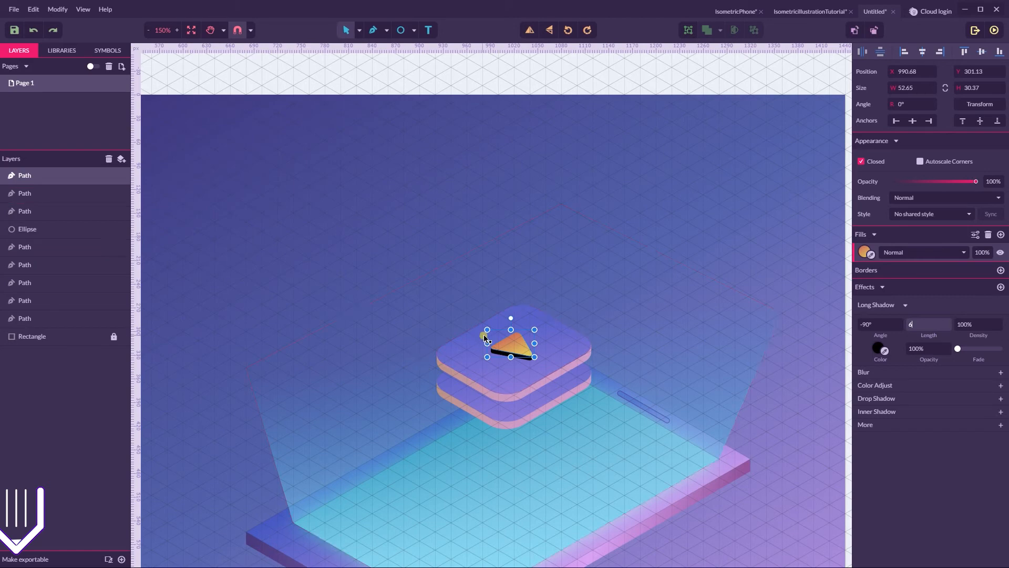
# Colour the triangle's long shadow with the saved linear gradient swatch running from tan #AC8B57 to light purple, and deselect the triangle
pyautogui.click(874, 347)
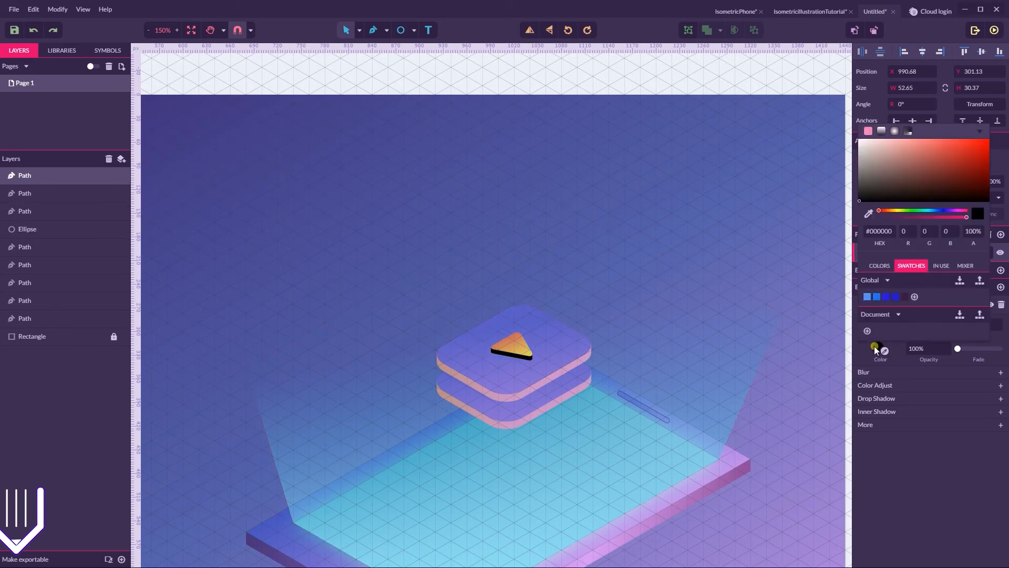
pyautogui.click(882, 131)
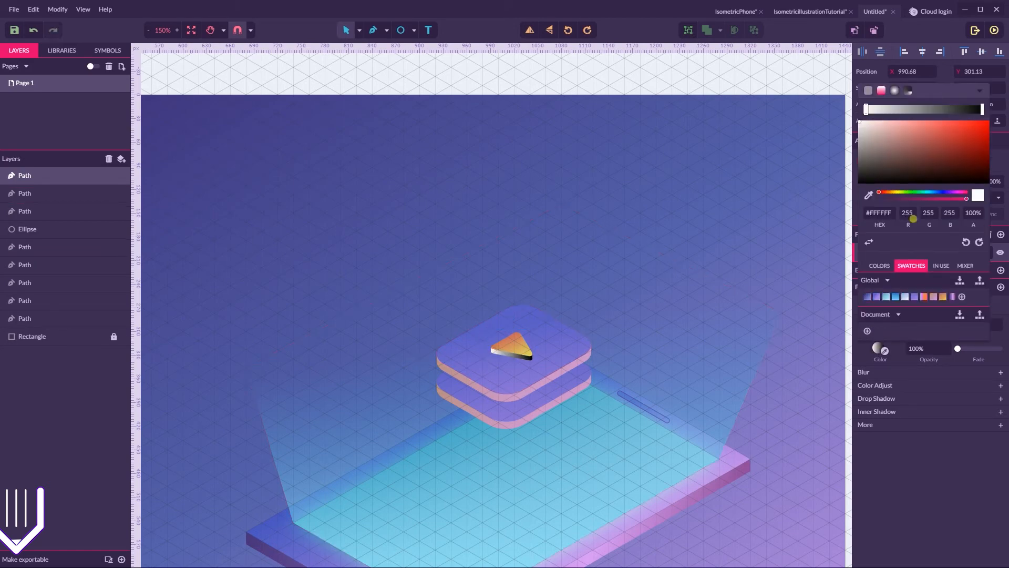
pyautogui.moveTo(950, 301)
pyautogui.mouseDown()
pyautogui.moveTo(549, 386)
pyautogui.moveTo(554, 372)
pyautogui.moveTo(550, 394)
pyautogui.moveTo(965, 231)
pyautogui.moveTo(940, 299)
pyautogui.mouseUp()
pyautogui.click(935, 298)
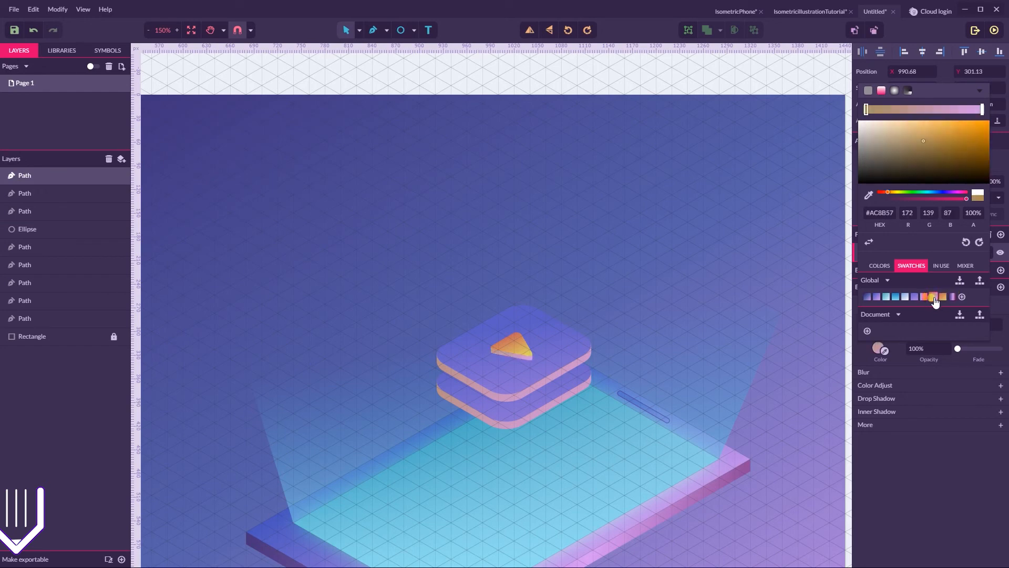
pyautogui.click(523, 342)
pyautogui.click(539, 73)
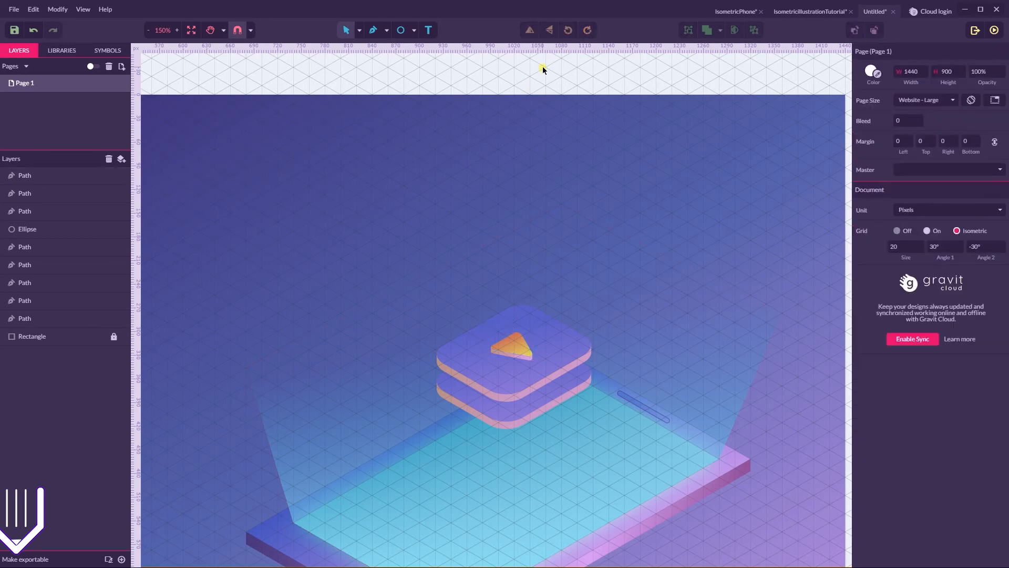
# Check the long shadow settings of the upper tile and the phone body
pyautogui.click(575, 346)
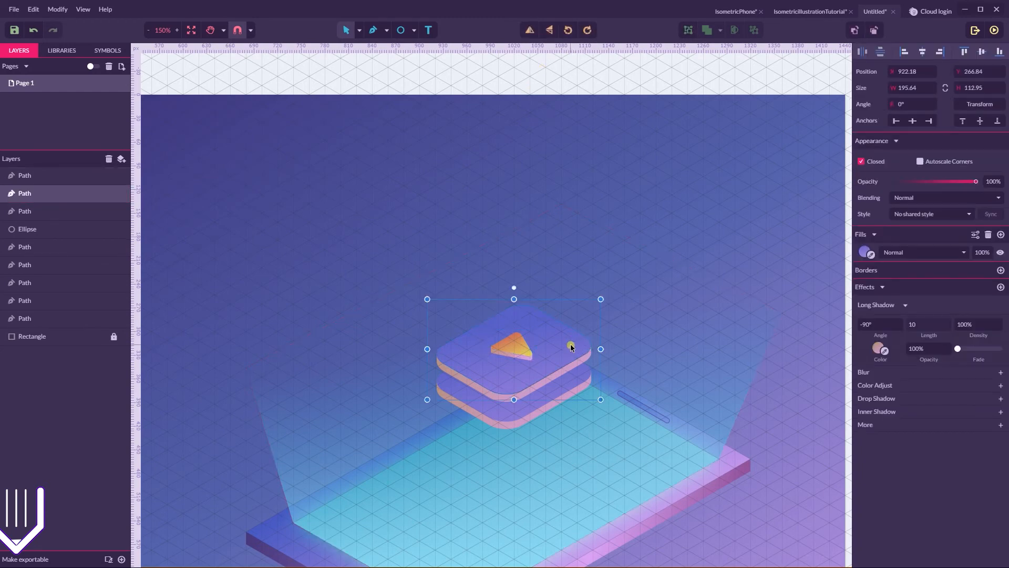
pyautogui.scroll(-4, 572, 347)
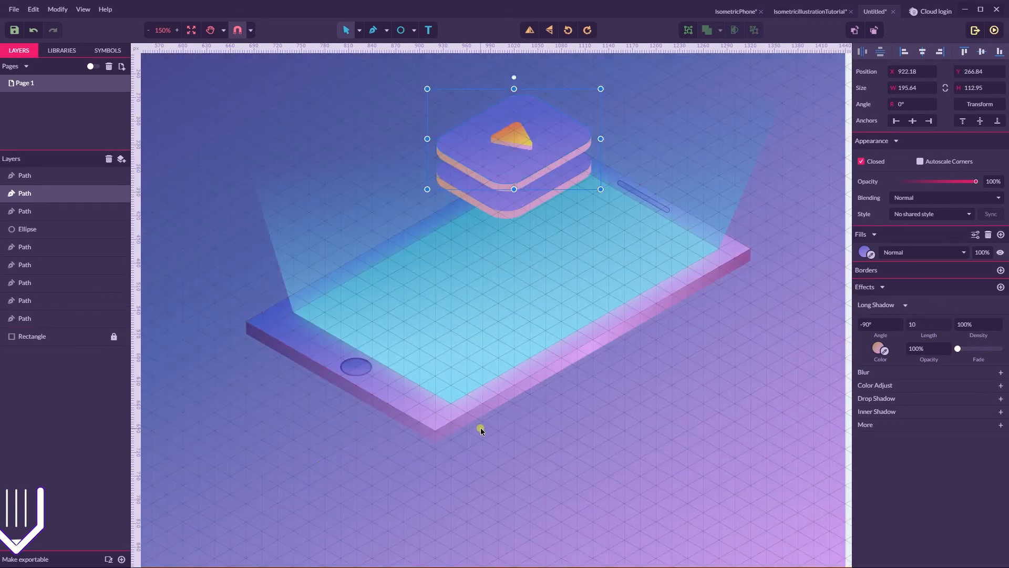
pyautogui.click(434, 430)
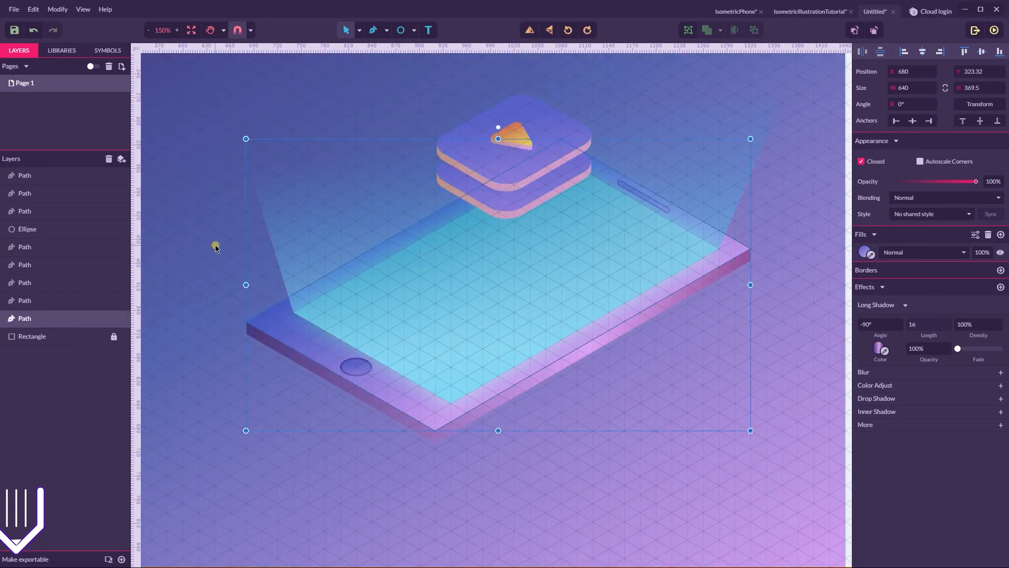
# Subselect the front corner point of the phone body and set its corner radius to 6
pyautogui.click(359, 30)
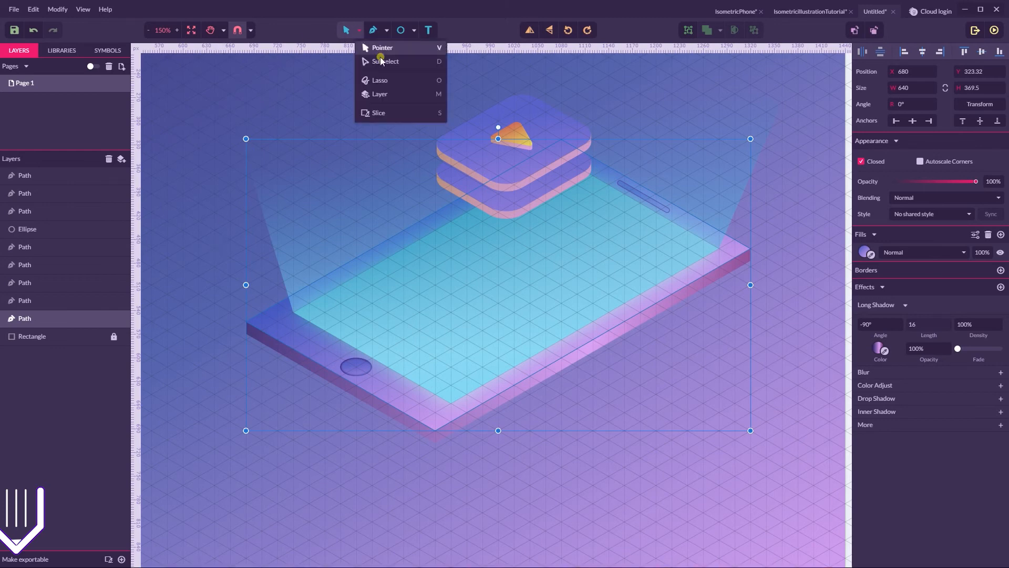
pyautogui.click(385, 61)
pyautogui.click(435, 431)
pyautogui.click(751, 248)
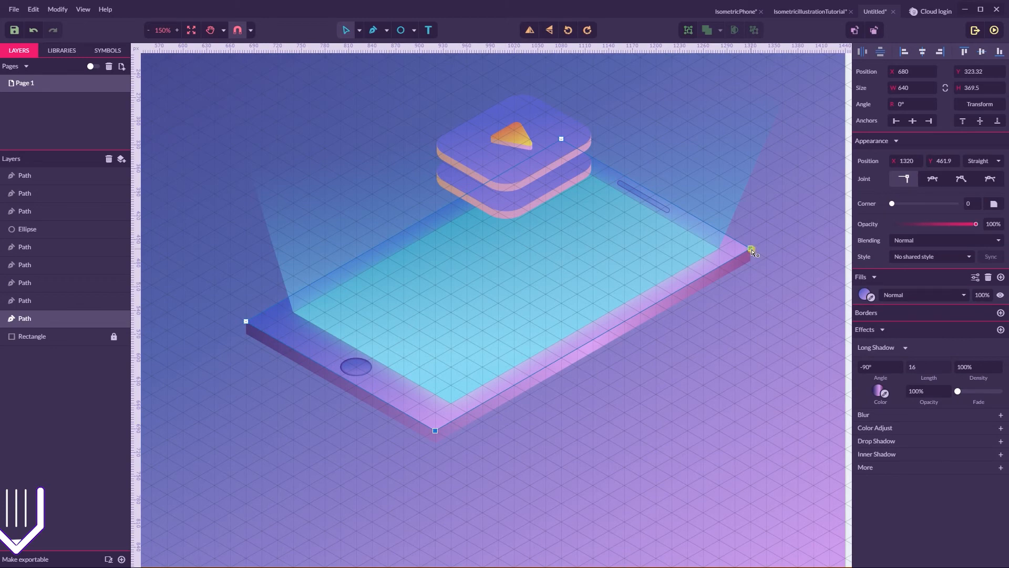
pyautogui.click(787, 232)
pyautogui.click(750, 251)
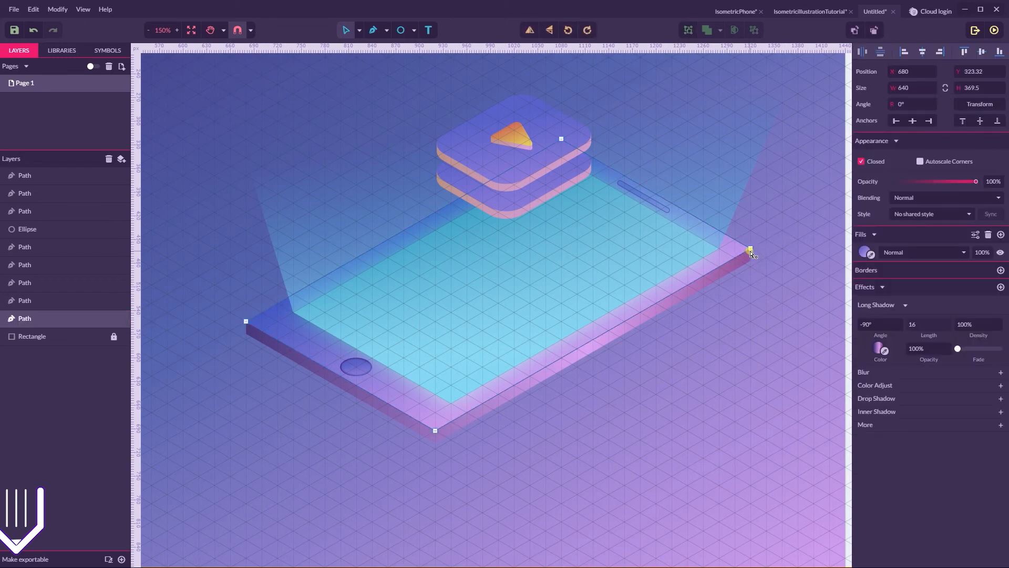
pyautogui.click(435, 431)
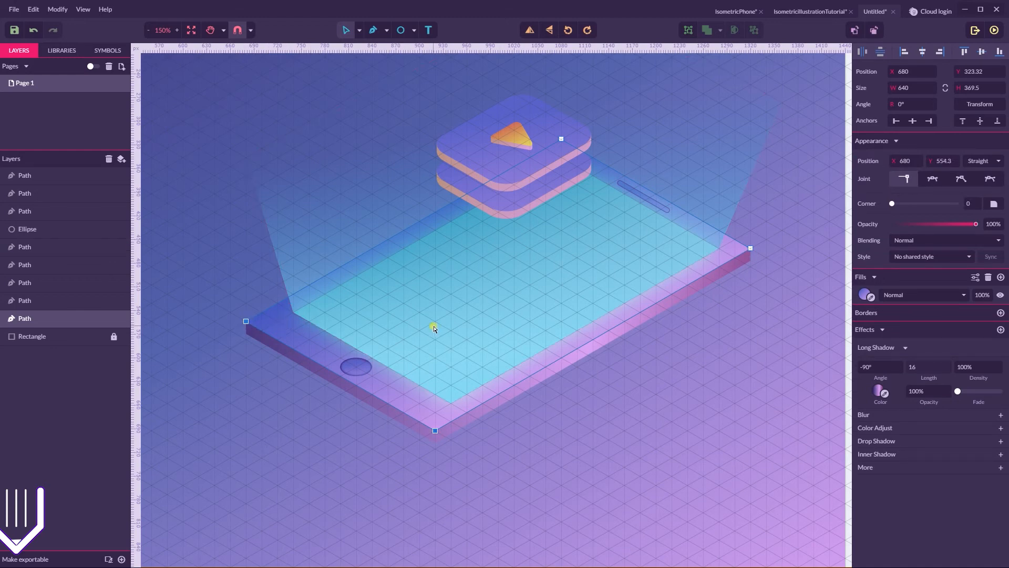
pyautogui.click(479, 432)
pyautogui.click(435, 432)
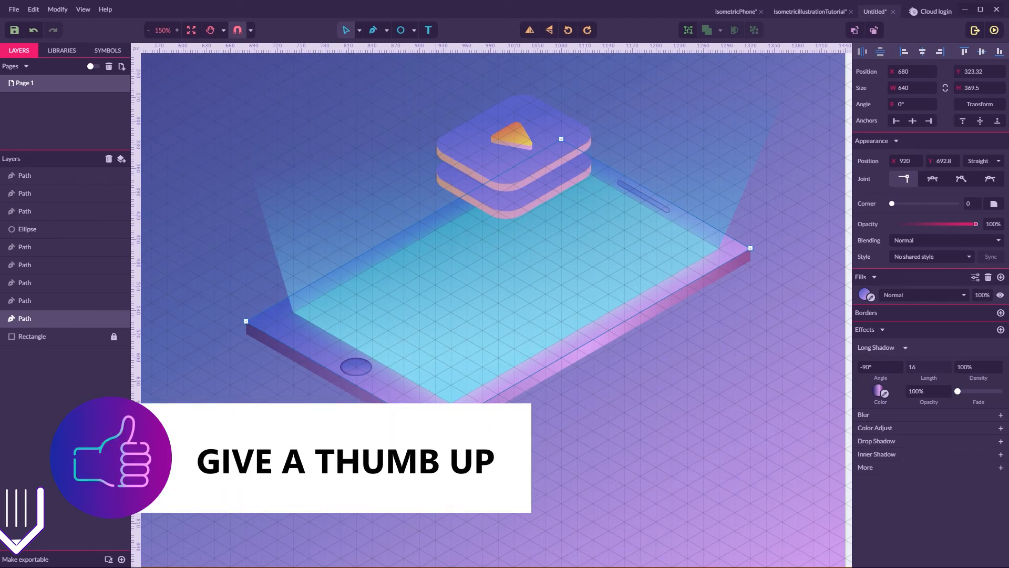
pyautogui.moveTo(892, 203); pyautogui.dragTo(897, 205)
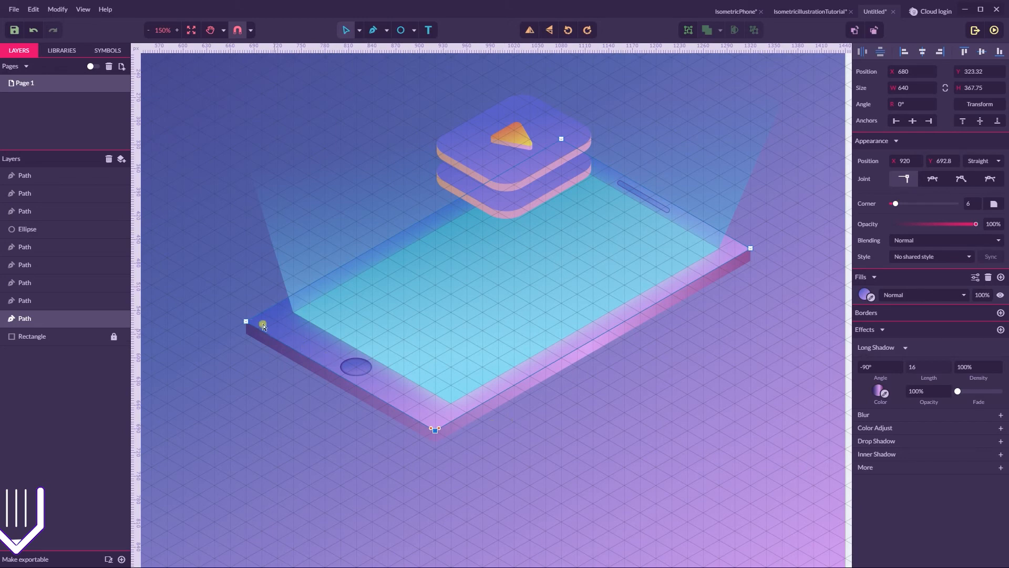
# Round the phone body's remaining three corner points to a radius of about 7 and deselect the shape
pyautogui.click(246, 322)
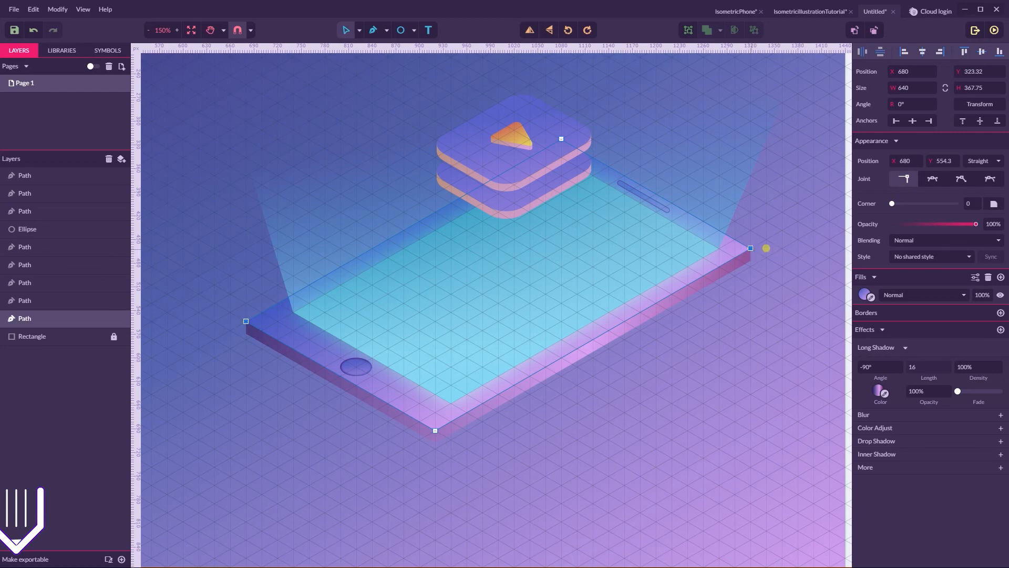
pyautogui.click(891, 204)
pyautogui.moveTo(897, 204); pyautogui.dragTo(896, 206)
pyautogui.moveTo(897, 204); pyautogui.dragTo(898, 207)
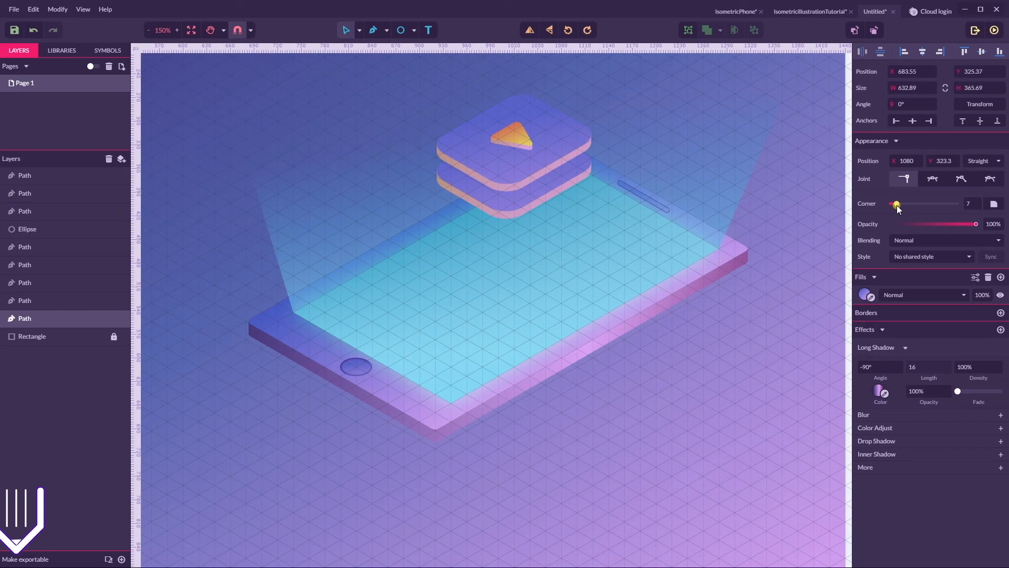
pyautogui.click(676, 330)
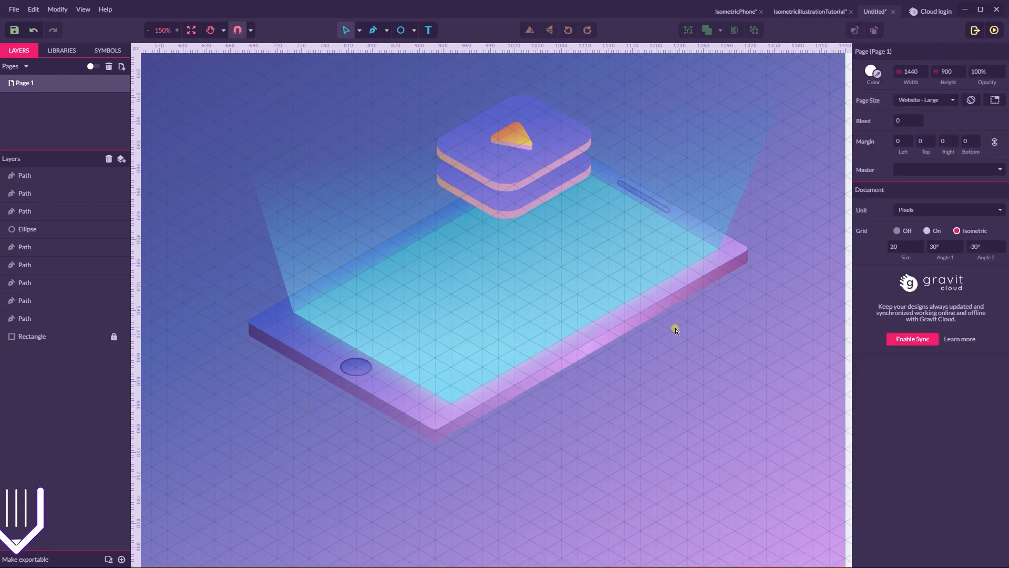
# Try the Mirror effect from the Other category on the phone body, undo it, and apply it again
pyautogui.hotkey('ctrl', '-')
pyautogui.hotkey('ctrl', '-')
pyautogui.hotkey('ctrl', '-')
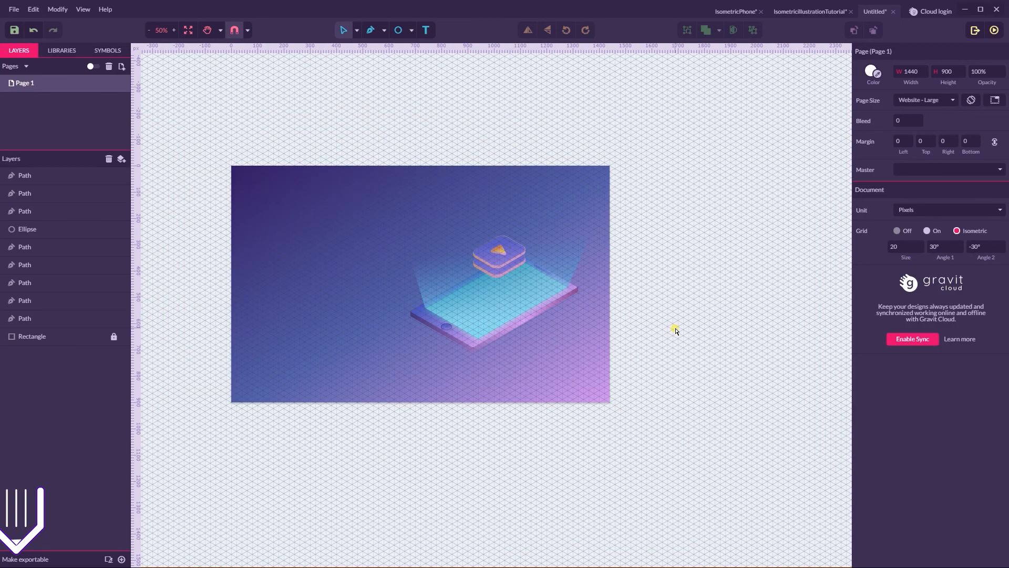
pyautogui.hotkey('ctrl', '+')
pyautogui.hotkey('ctrl', '+')
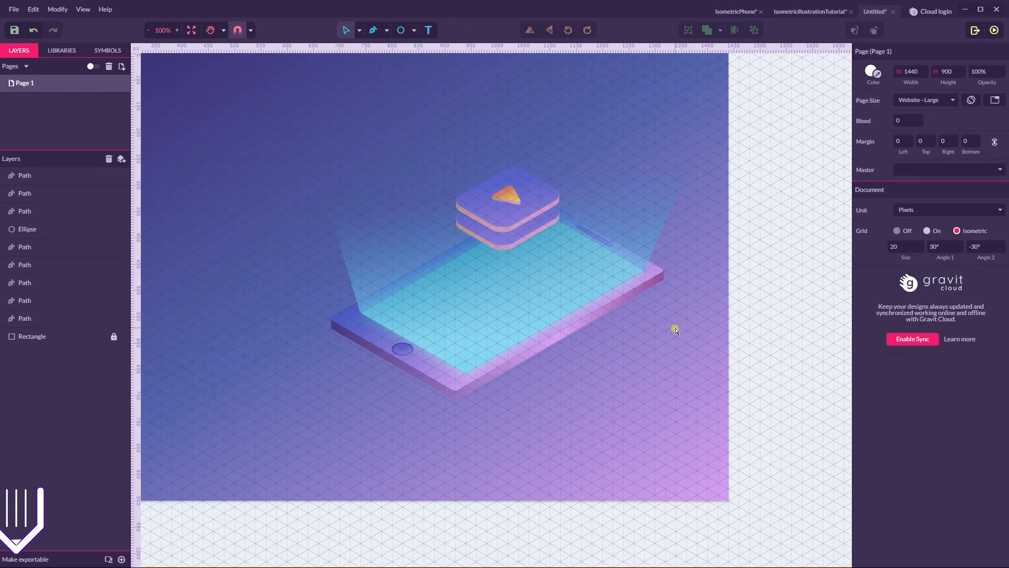
pyautogui.click(359, 29)
pyautogui.click(386, 48)
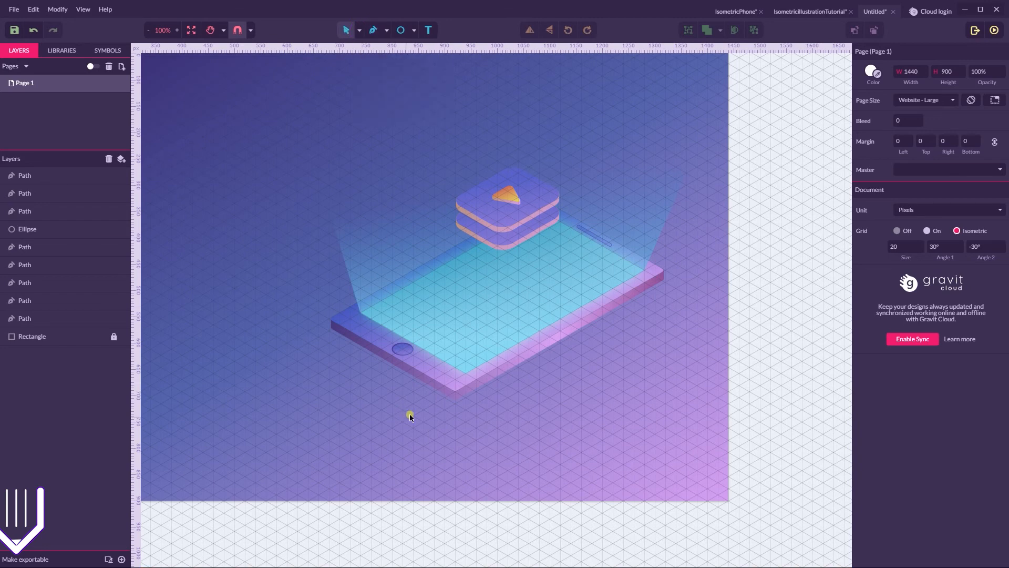
pyautogui.click(446, 388)
pyautogui.click(864, 427)
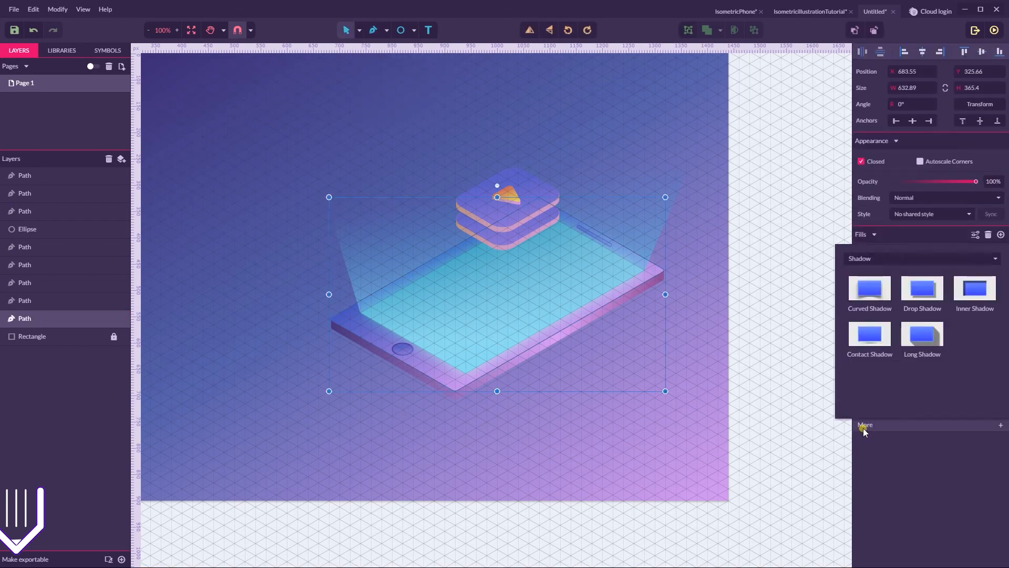
pyautogui.click(862, 258)
pyautogui.click(873, 320)
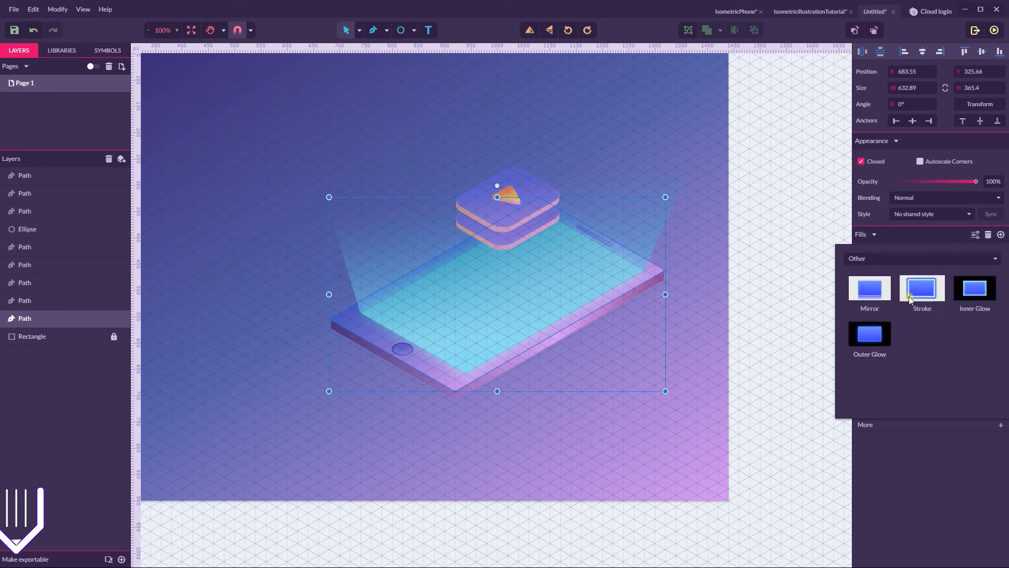
pyautogui.click(870, 289)
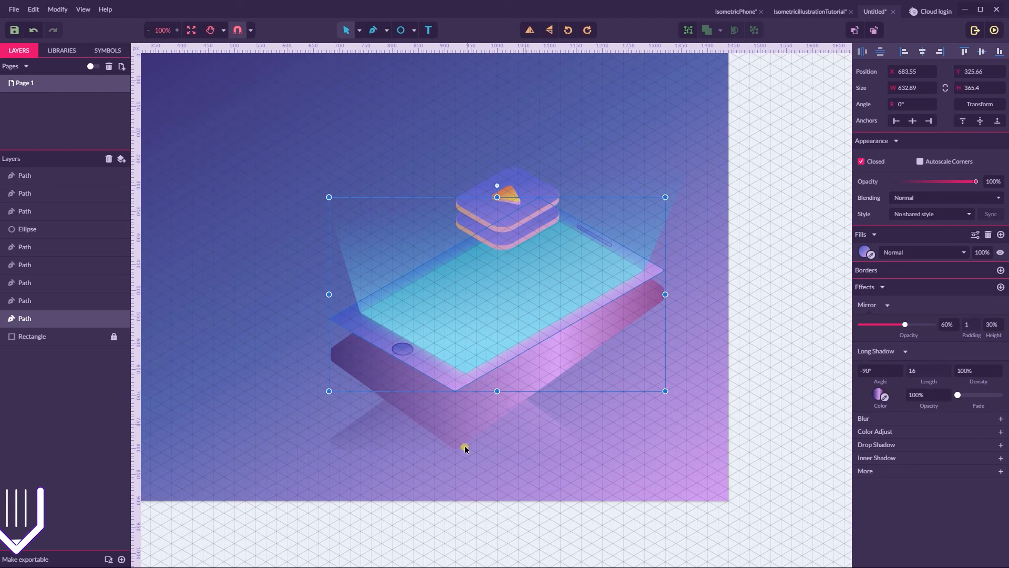
pyautogui.hotkey('ctrl', 'z')
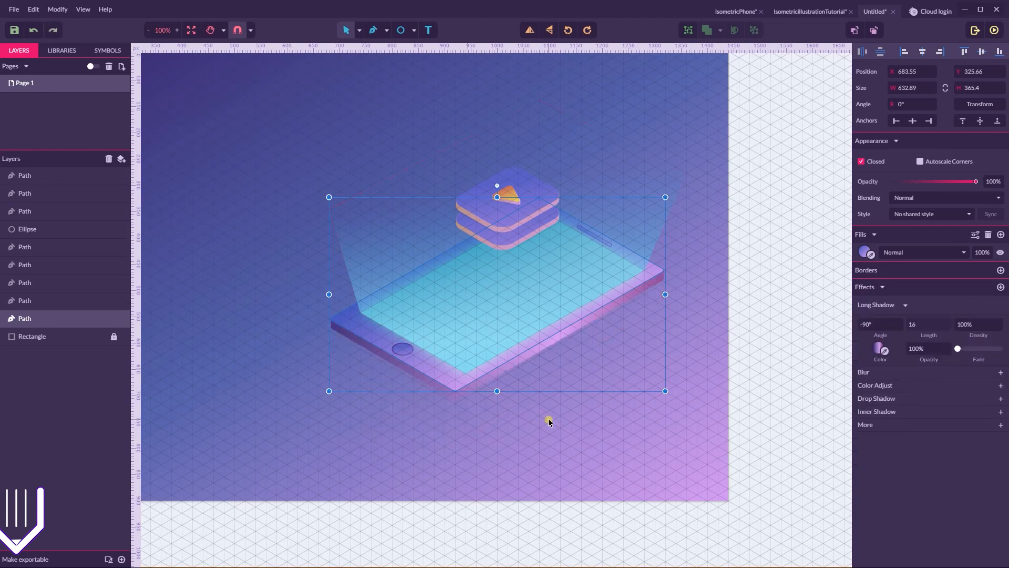
pyautogui.click(865, 425)
pyautogui.click(871, 293)
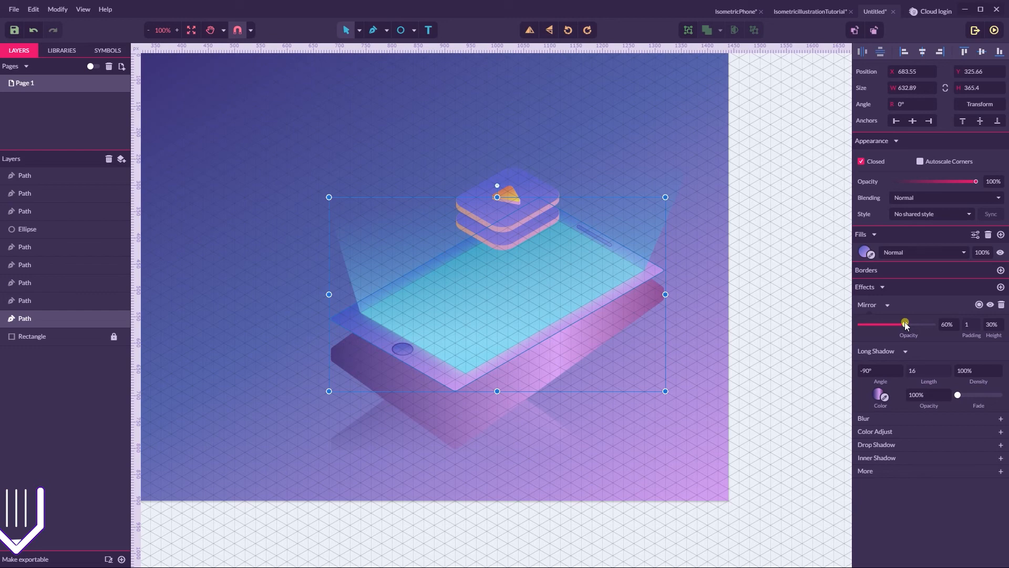
# Draw a 120 by 120 px test circle above the phone, apply a Mirror effect to it, and delete it
pyautogui.click(414, 30)
pyautogui.click(437, 74)
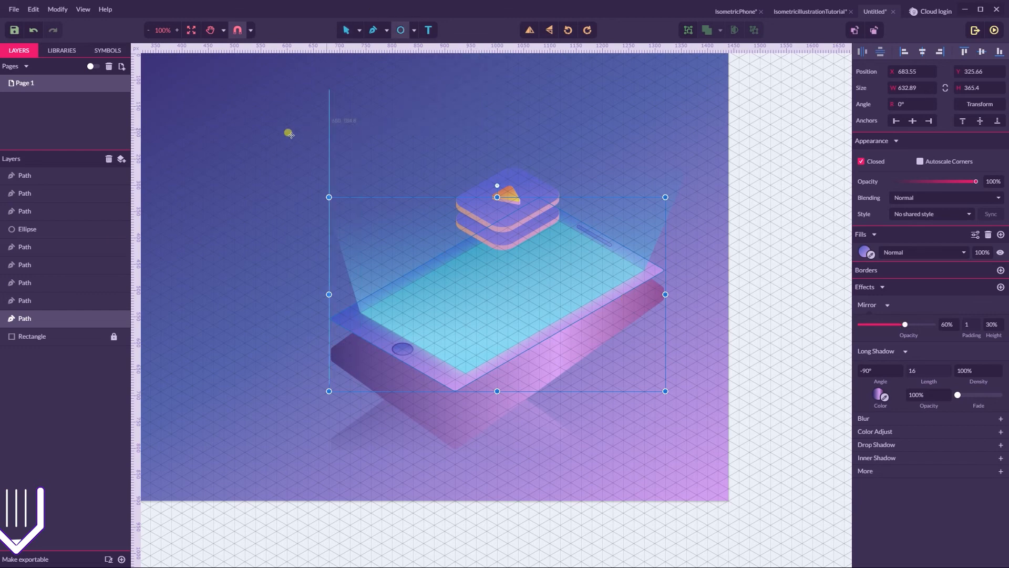
pyautogui.moveTo(255, 104); pyautogui.dragTo(318, 168)
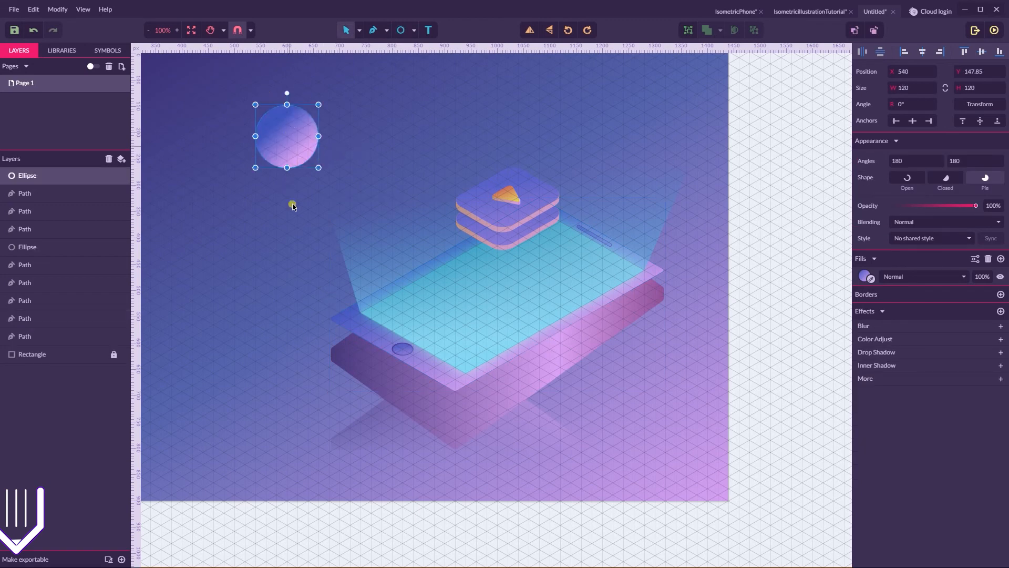
pyautogui.click(866, 378)
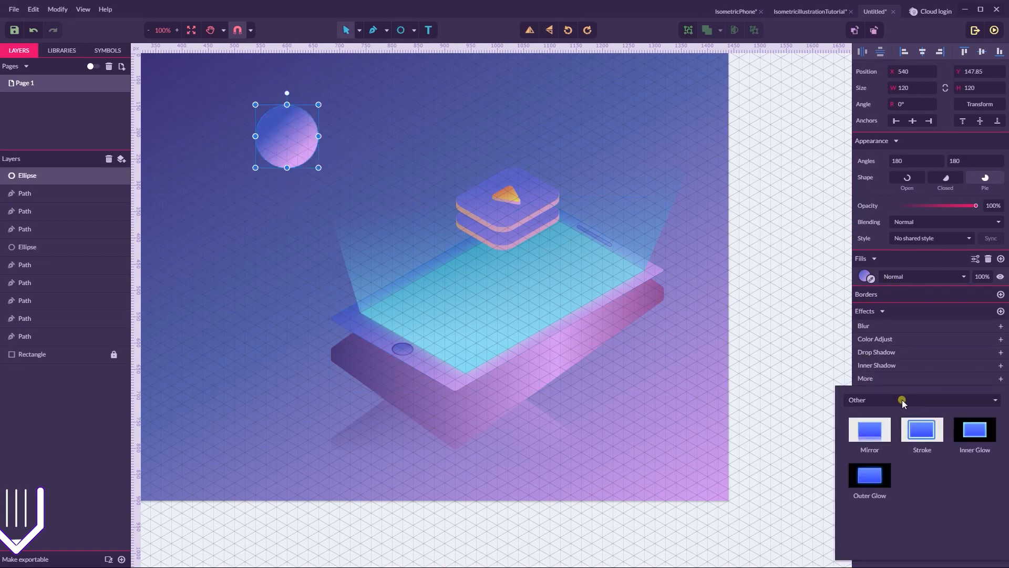
pyautogui.click(870, 432)
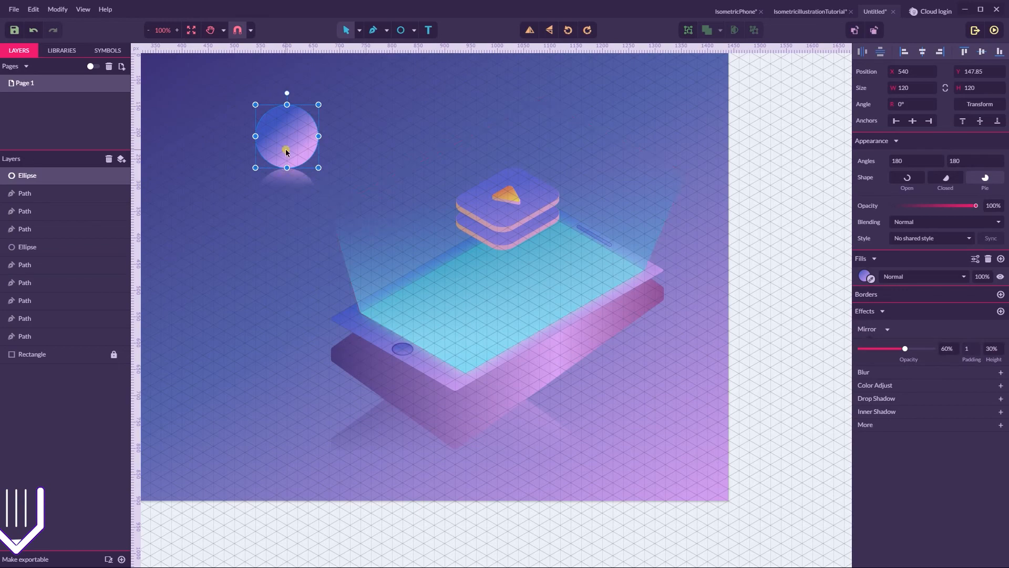
pyautogui.press('Delete')
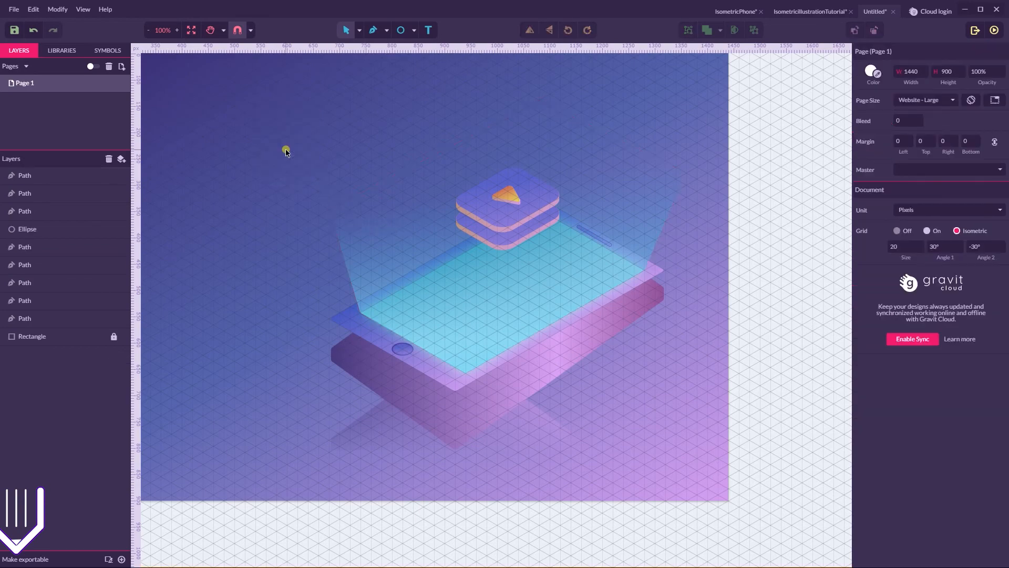
# Remove the Mirror effect from the phone body
pyautogui.click(522, 358)
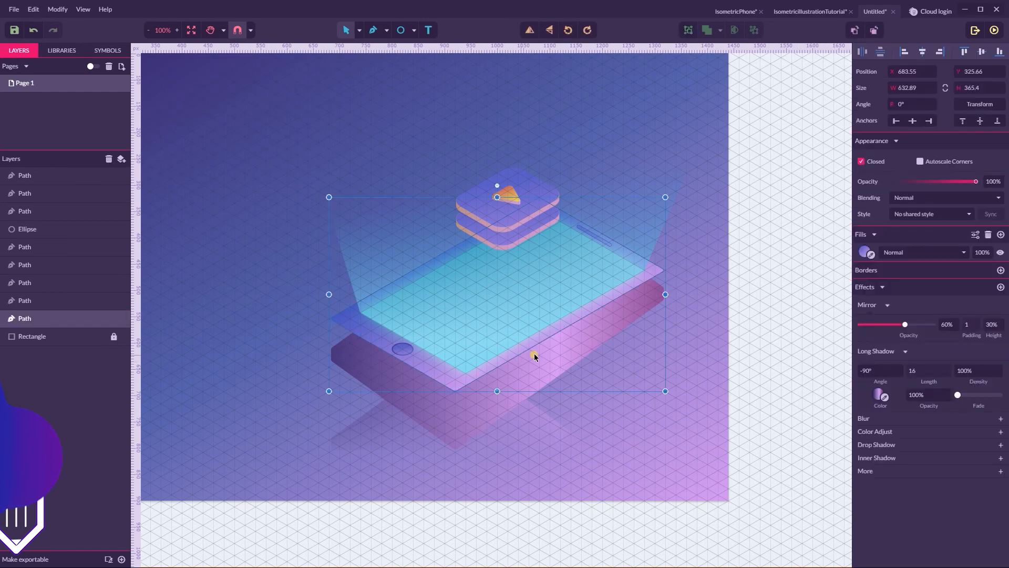
pyautogui.click(1001, 305)
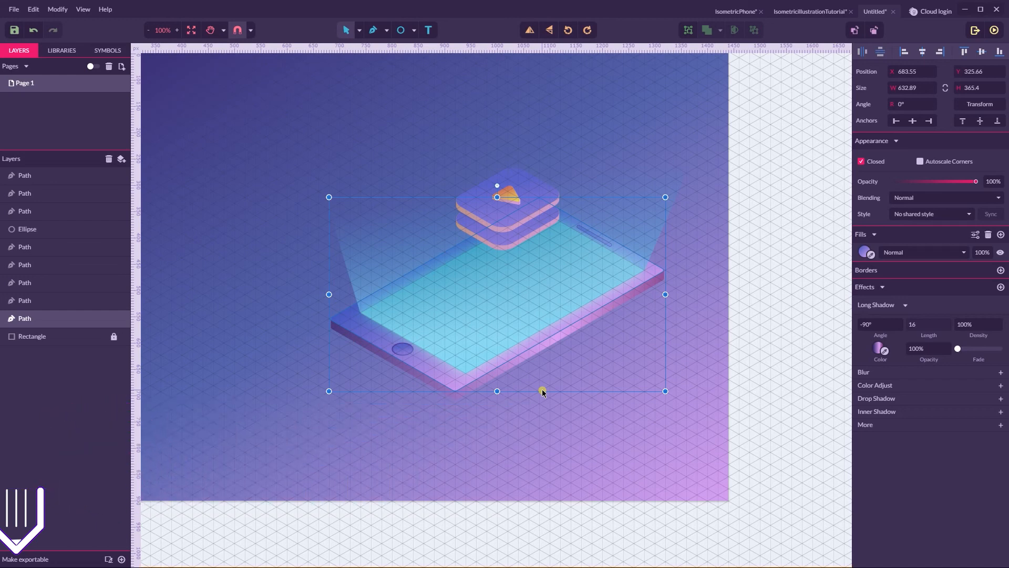
# Duplicate the phone body and move the lowest copy straight down about 48 px, to Y 373.61
pyautogui.hotkey('ctrl', 'd')
pyautogui.click(38, 336)
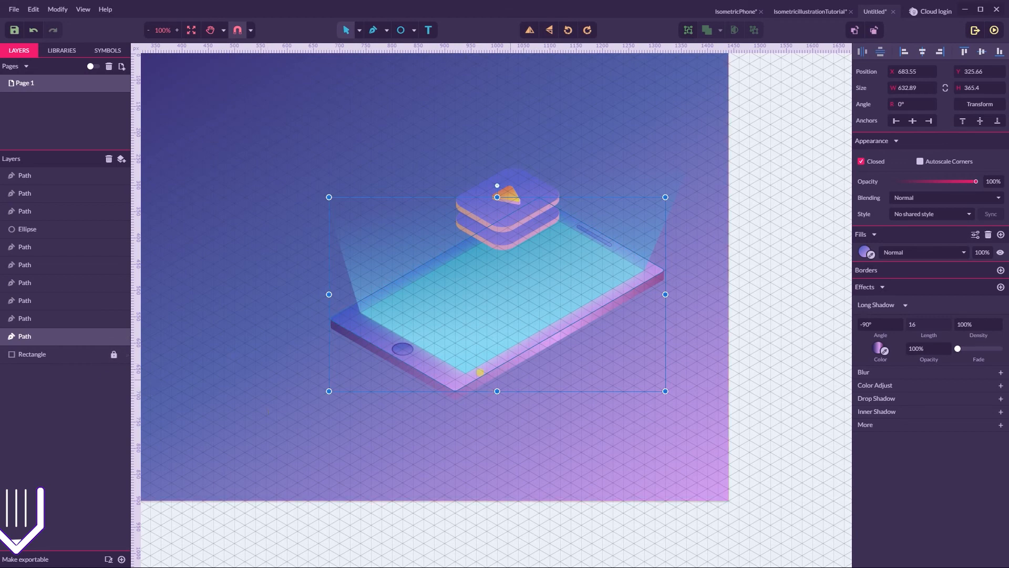
pyautogui.moveTo(459, 384); pyautogui.dragTo(456, 410)
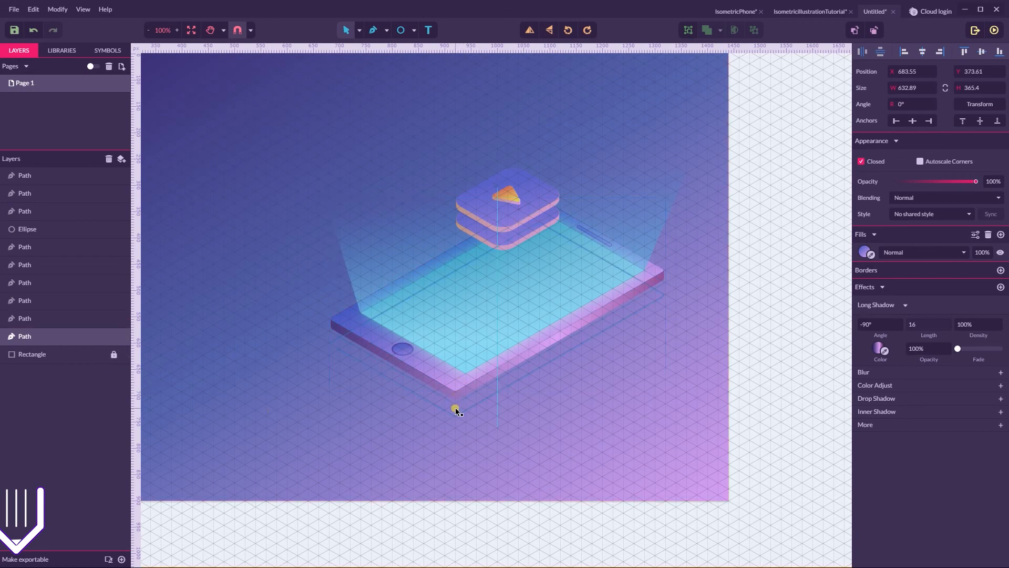
pyautogui.moveTo(456, 409); pyautogui.dragTo(456, 410)
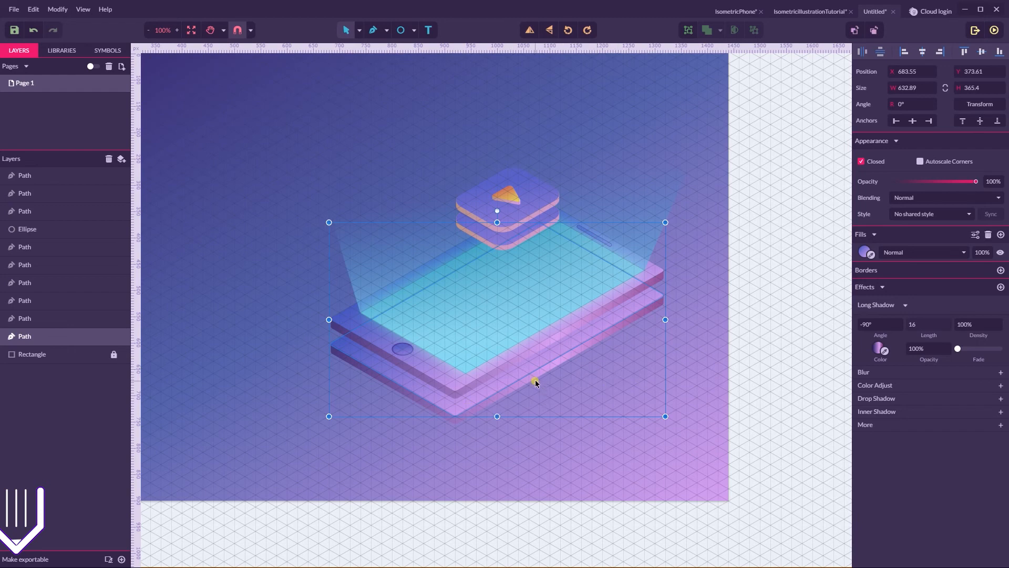
# Set the long shadow opacity of the lower phone body copy to 20%
pyautogui.click(424, 364)
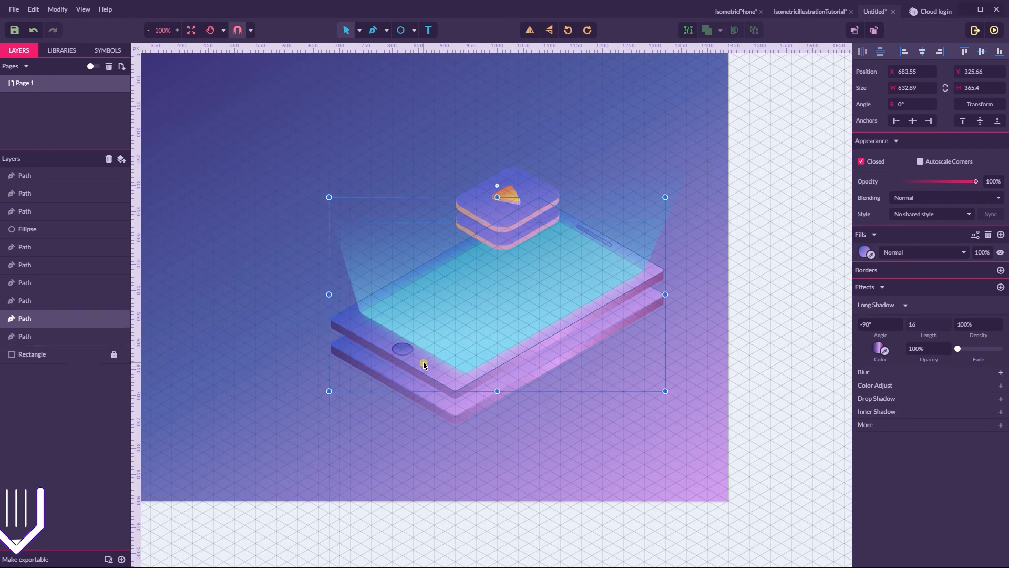
pyautogui.click(455, 408)
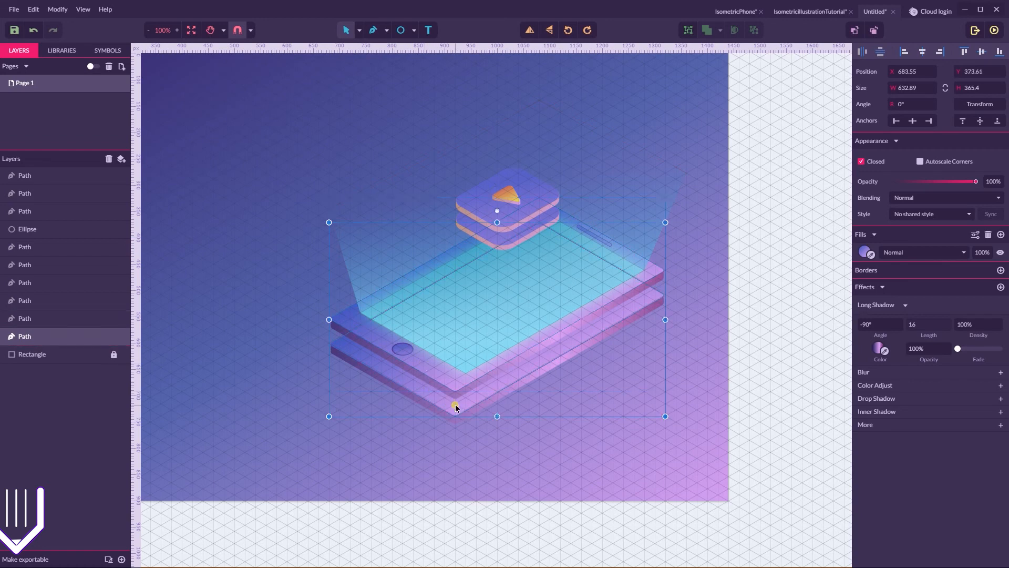
pyautogui.click(917, 351)
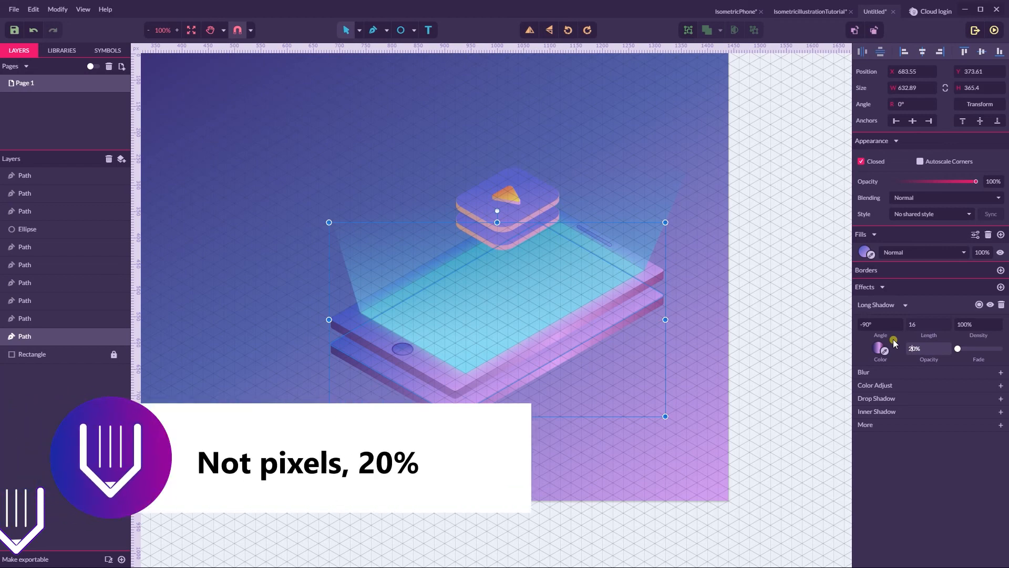
pyautogui.press('Return')
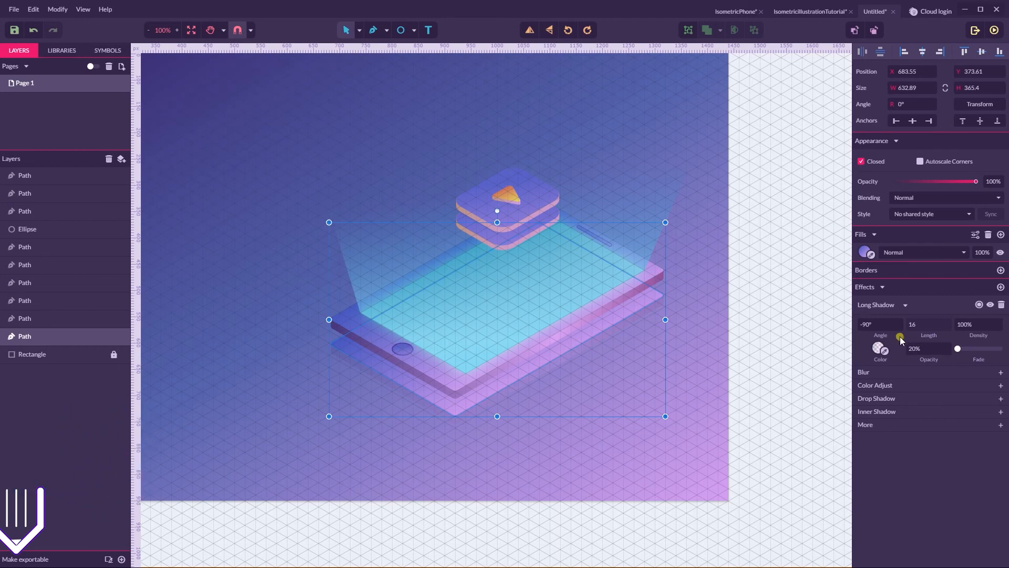
# Add an Overlay effect from the Adjust category to the lower phone body copy and turn on its Blend option
pyautogui.click(865, 427)
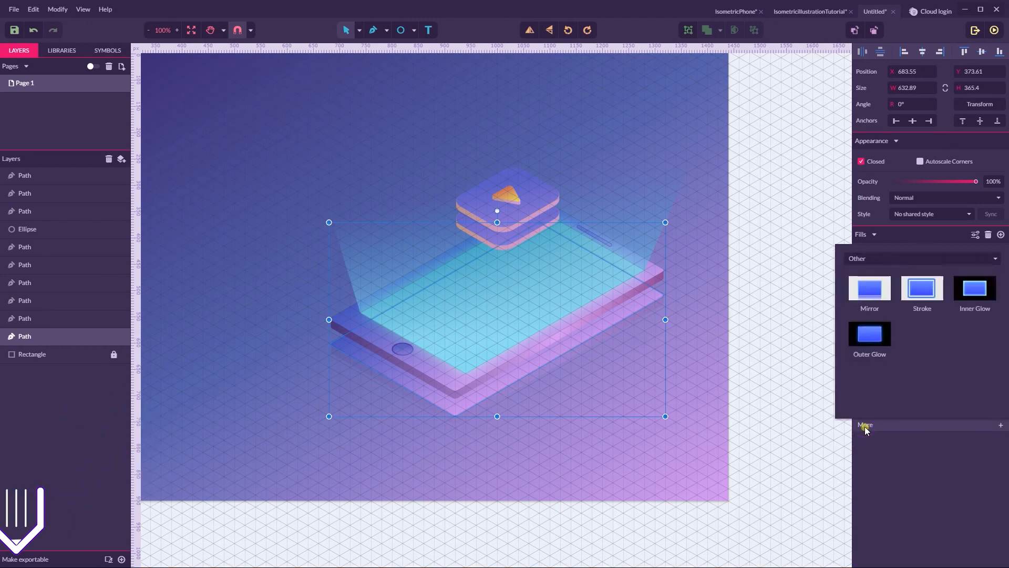
pyautogui.click(863, 260)
pyautogui.click(882, 279)
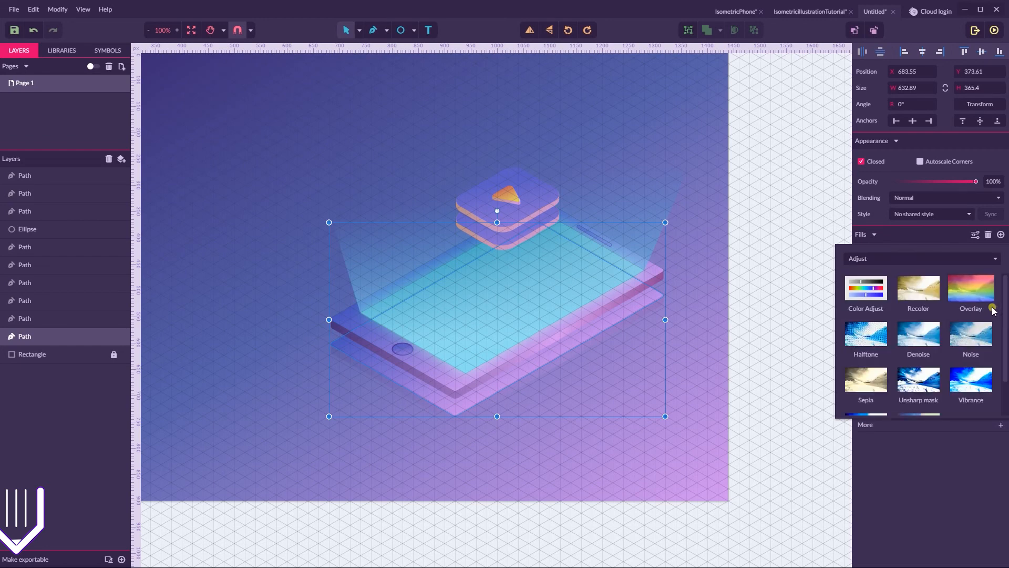
pyautogui.click(981, 293)
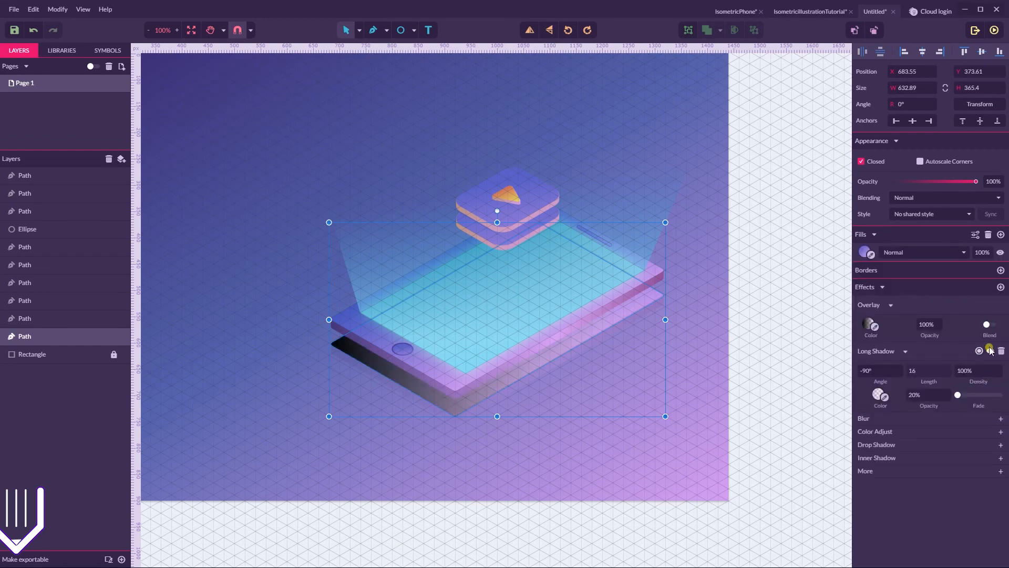
pyautogui.click(992, 325)
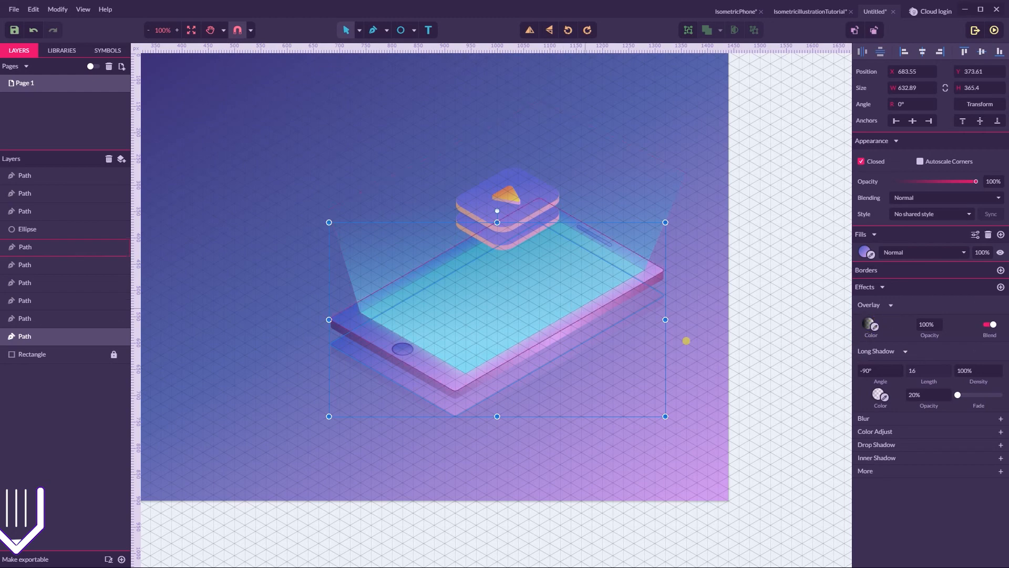
# Reverse the Overlay gradient stops of the lower phone body copy and shorten the gradient across the phone's lower right edge
pyautogui.click(868, 323)
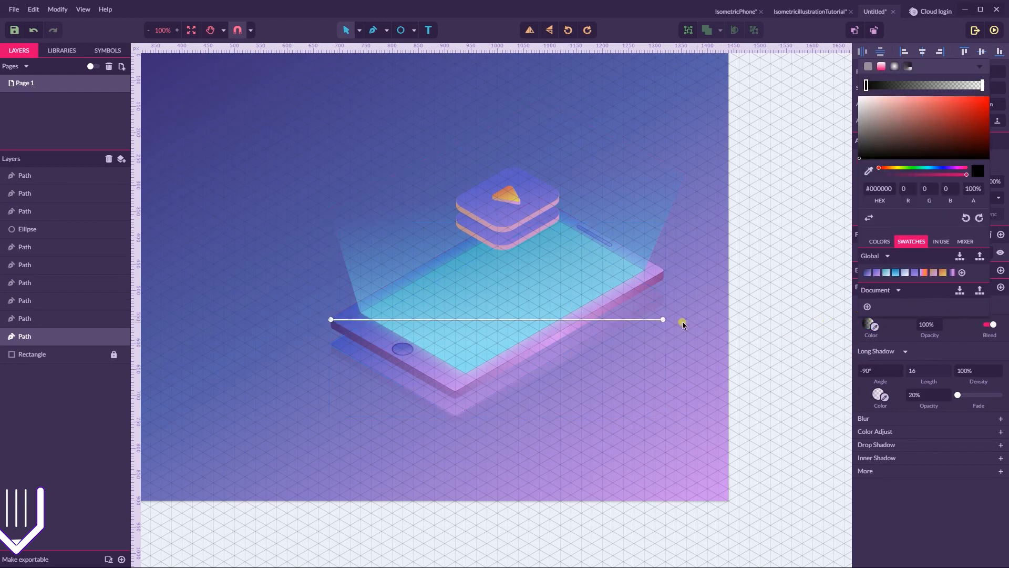
pyautogui.moveTo(663, 320); pyautogui.dragTo(578, 352)
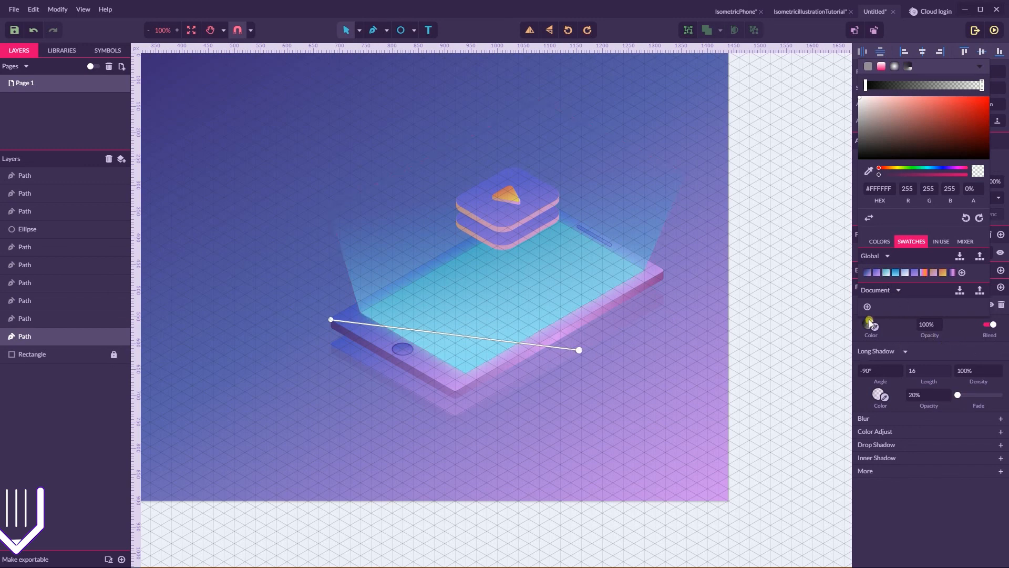
pyautogui.click(869, 219)
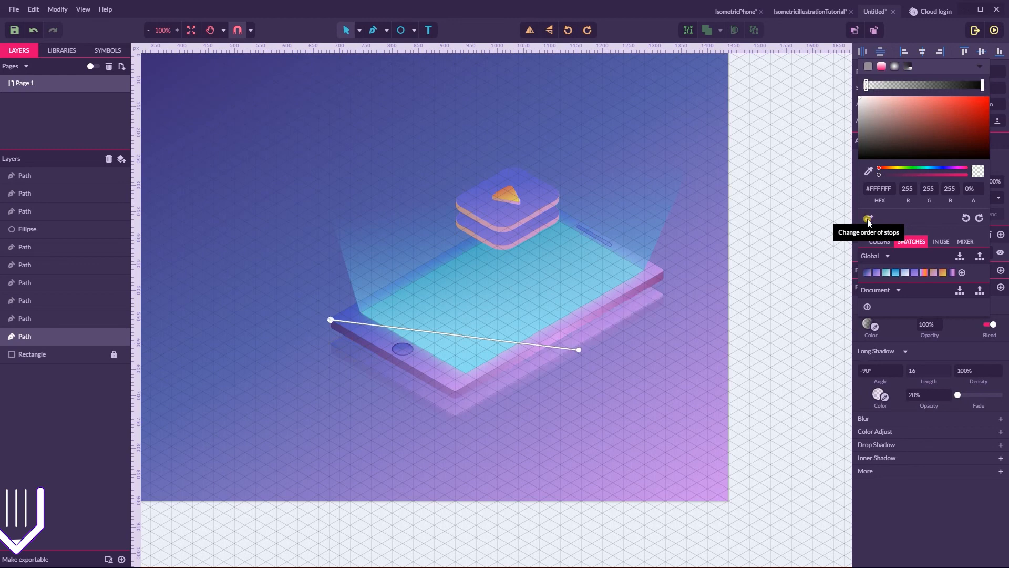
pyautogui.moveTo(579, 354)
pyautogui.mouseDown()
pyautogui.moveTo(578, 362)
pyautogui.moveTo(600, 353)
pyautogui.moveTo(595, 364)
pyautogui.mouseUp()
pyautogui.click(331, 321)
pyautogui.moveTo(332, 323); pyautogui.dragTo(334, 324)
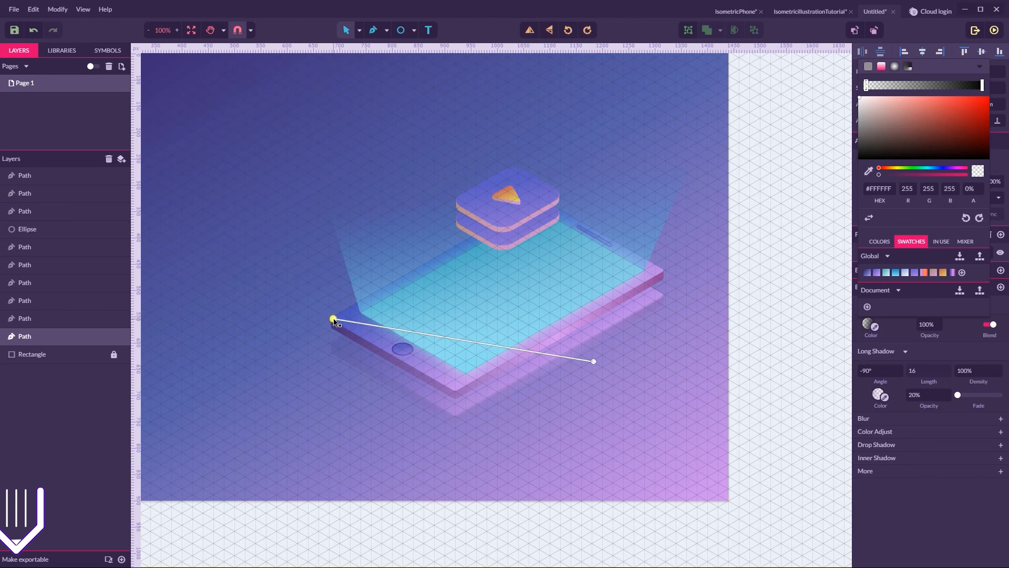
pyautogui.moveTo(338, 320); pyautogui.dragTo(547, 339)
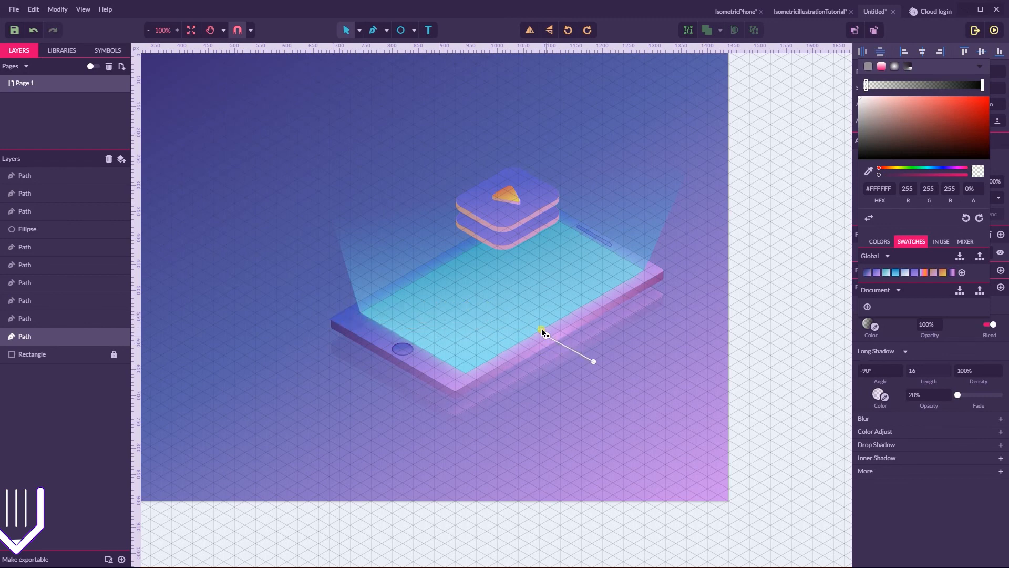
pyautogui.click(762, 245)
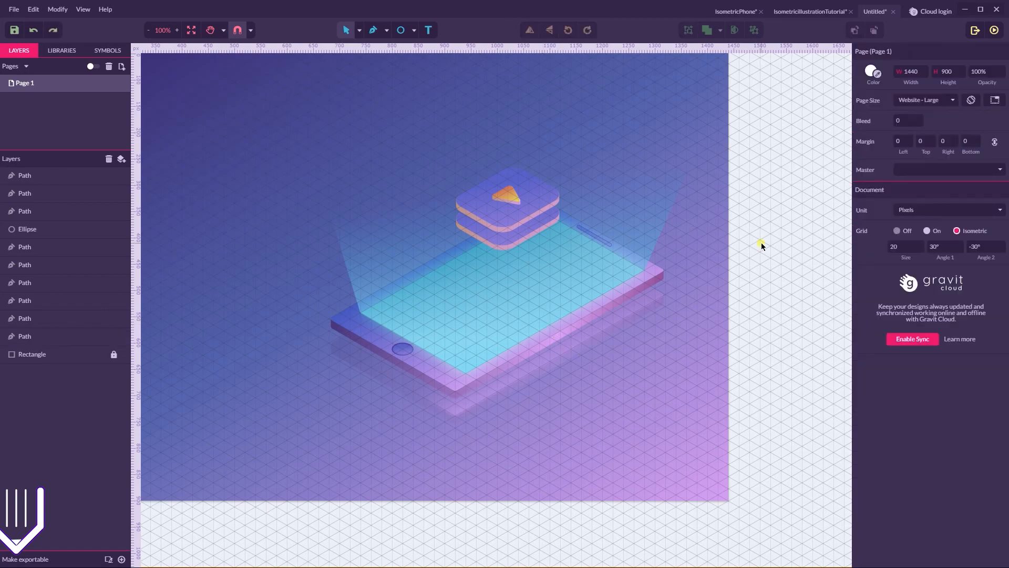
# Add an Inner Glow effect to the upper tile with radius 3.277 and intensity 0.723
pyautogui.hotkey('ctrl', '-')
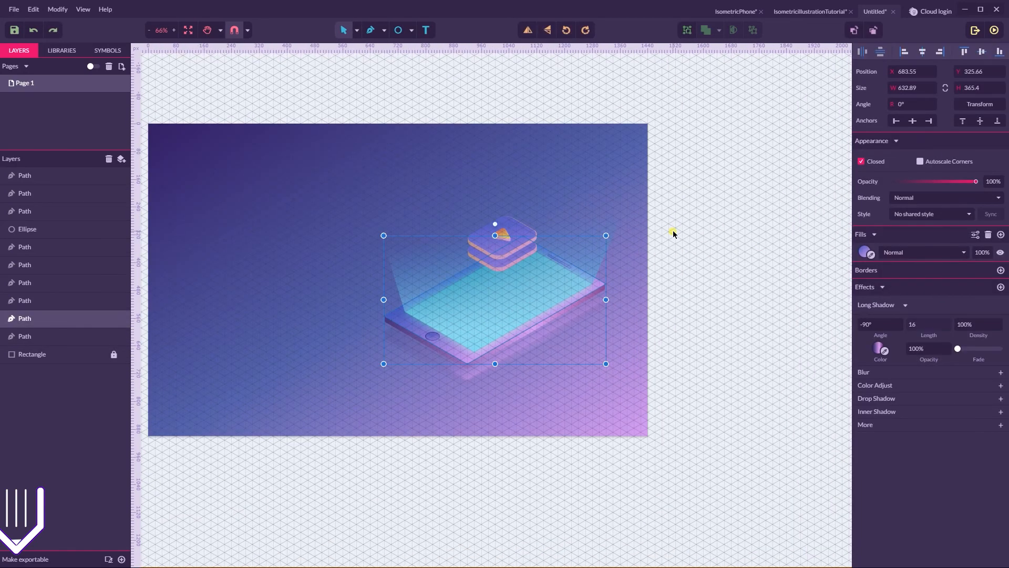
pyautogui.click(525, 235)
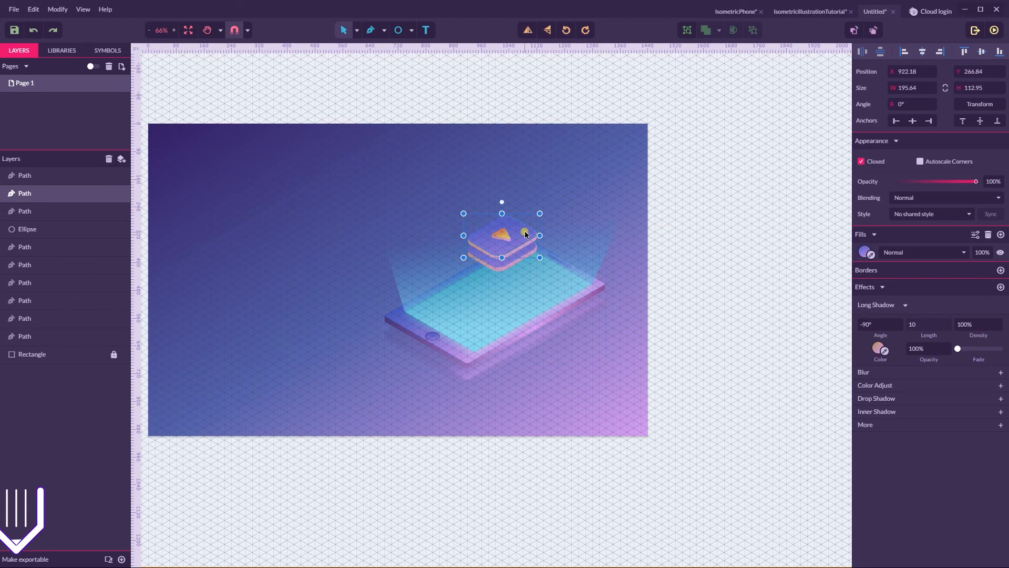
pyautogui.scroll(4, 525, 229)
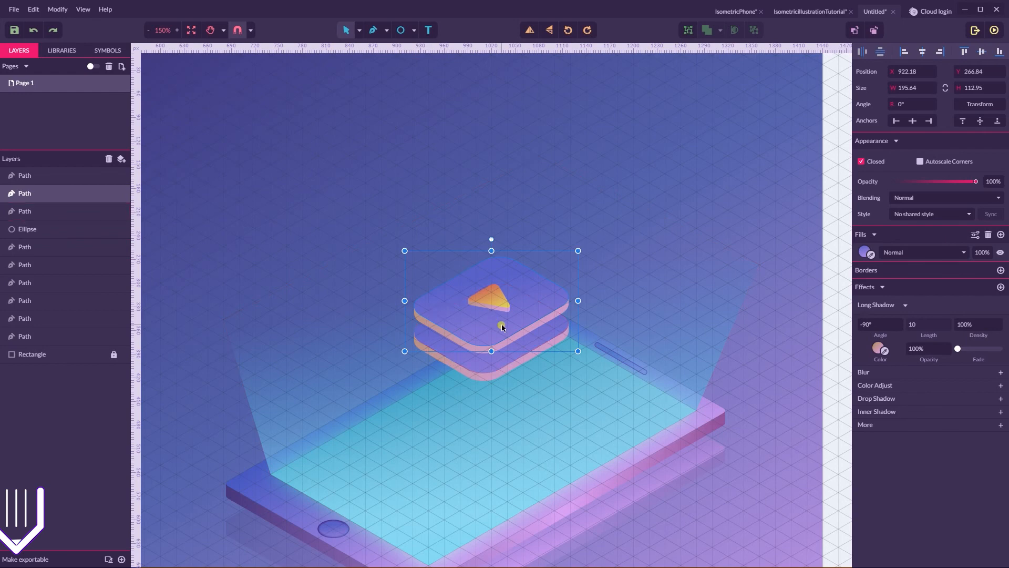
pyautogui.click(863, 426)
pyautogui.click(867, 321)
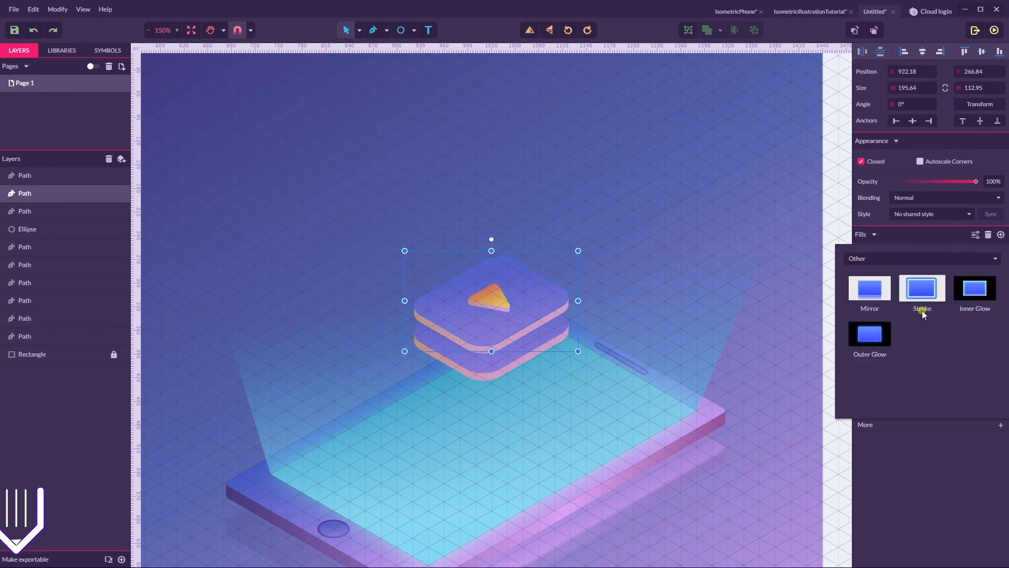
pyautogui.click(977, 289)
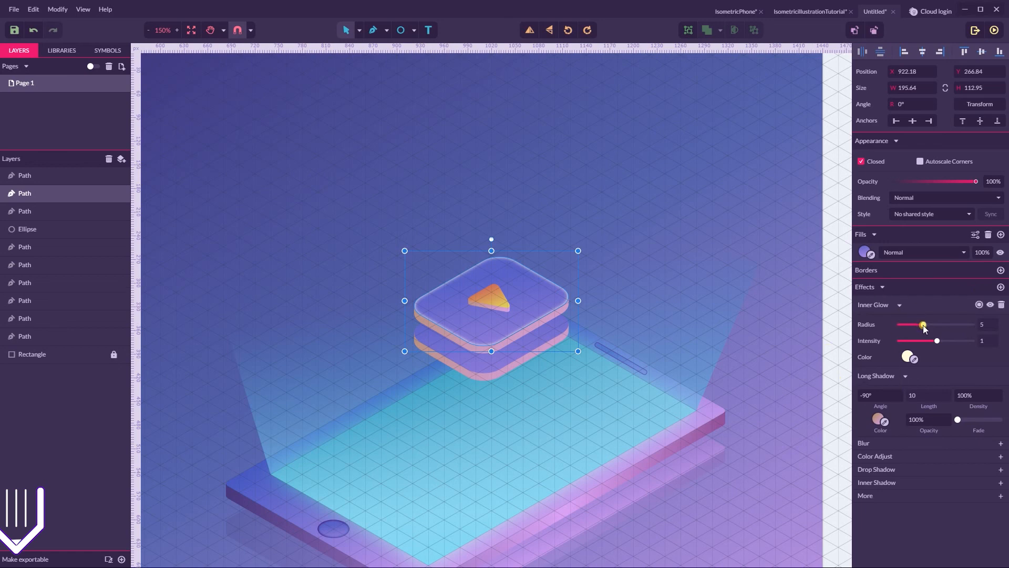
pyautogui.moveTo(924, 327); pyautogui.dragTo(926, 339)
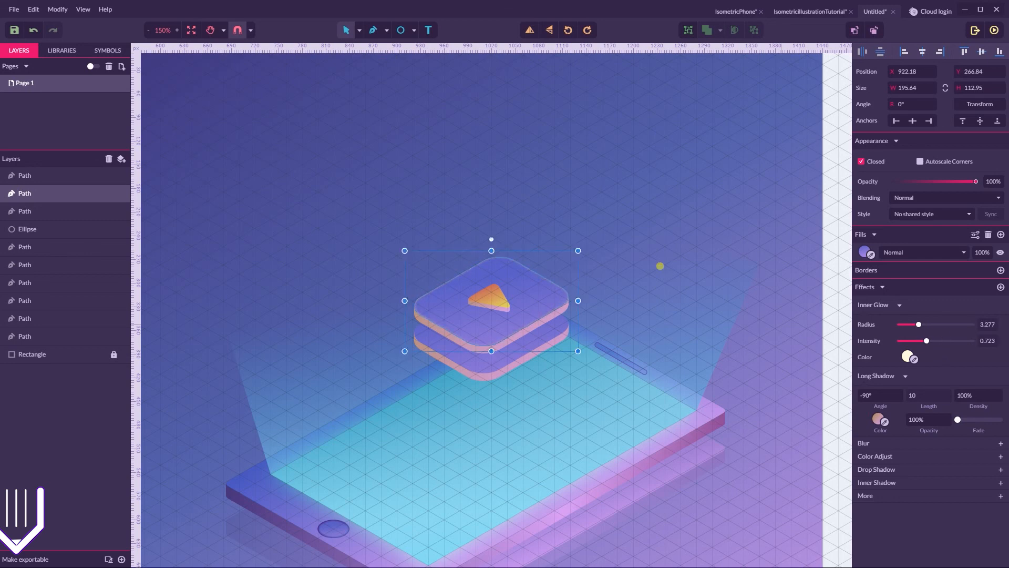
# Move both stacked tiles together with the play icon 40 px left and about 33 px down, to X 882.18, Y 299.81
pyautogui.click(661, 252)
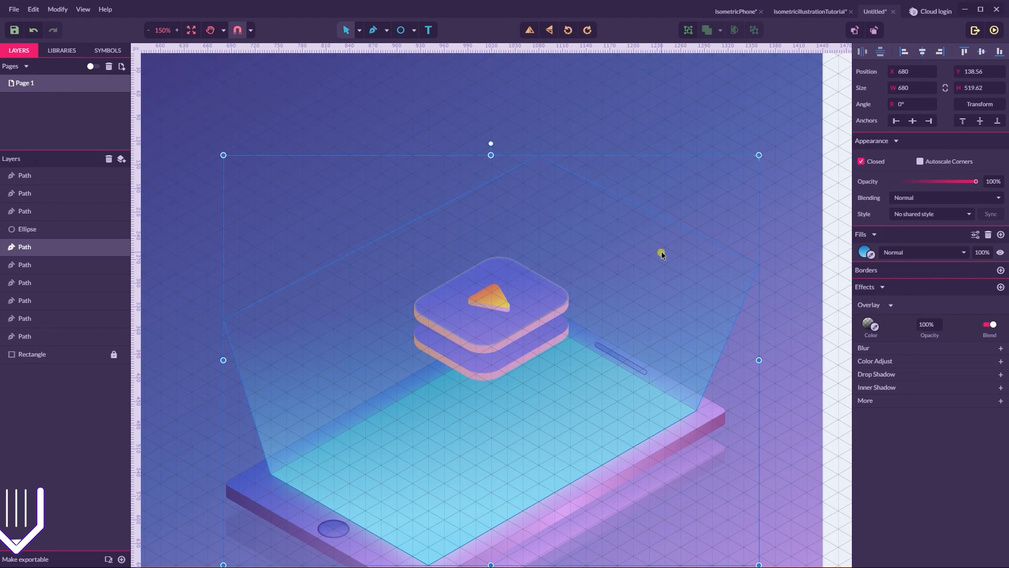
pyautogui.scroll(-5, 662, 255)
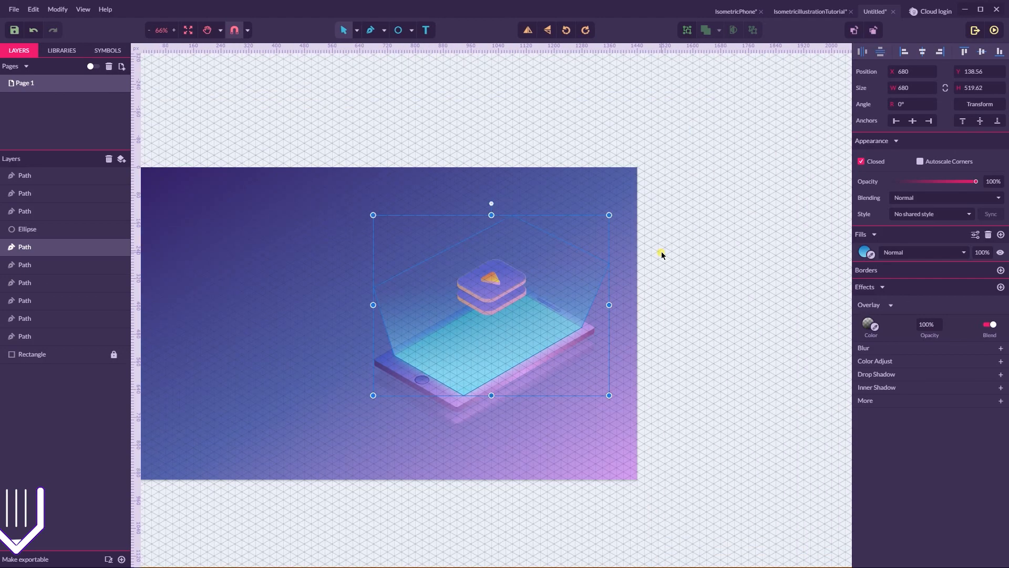
pyautogui.press('space')
pyautogui.moveTo(666, 246); pyautogui.dragTo(703, 253)
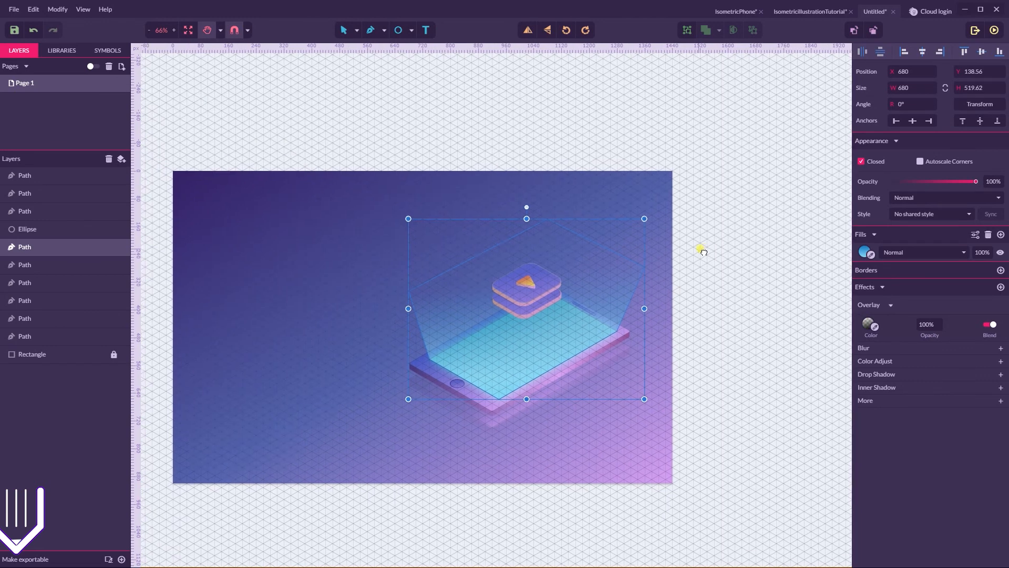
pyautogui.click(738, 236)
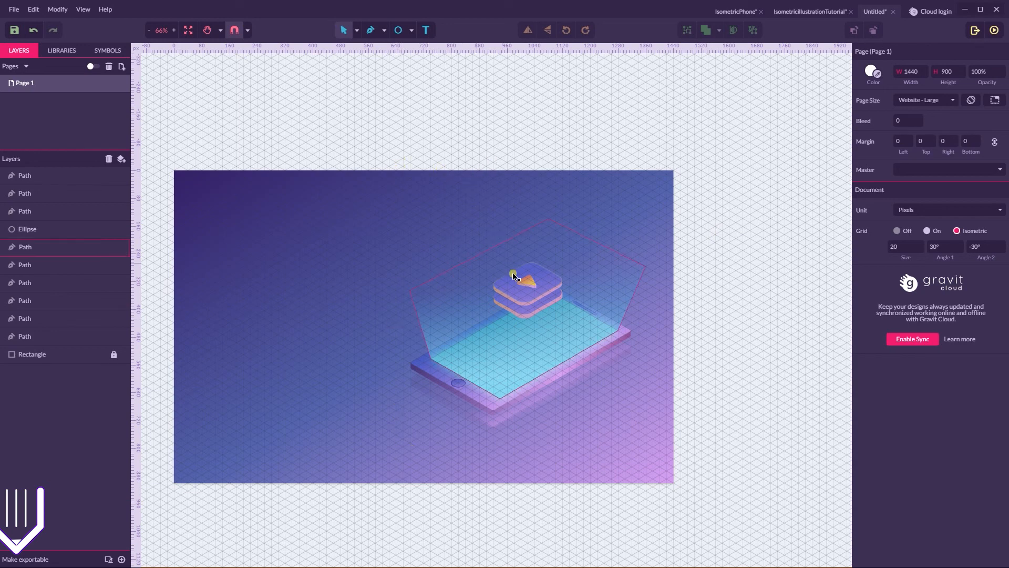
pyautogui.click(519, 296)
pyautogui.keyDown('shift'); pyautogui.click(519, 314); pyautogui.keyUp('shift')
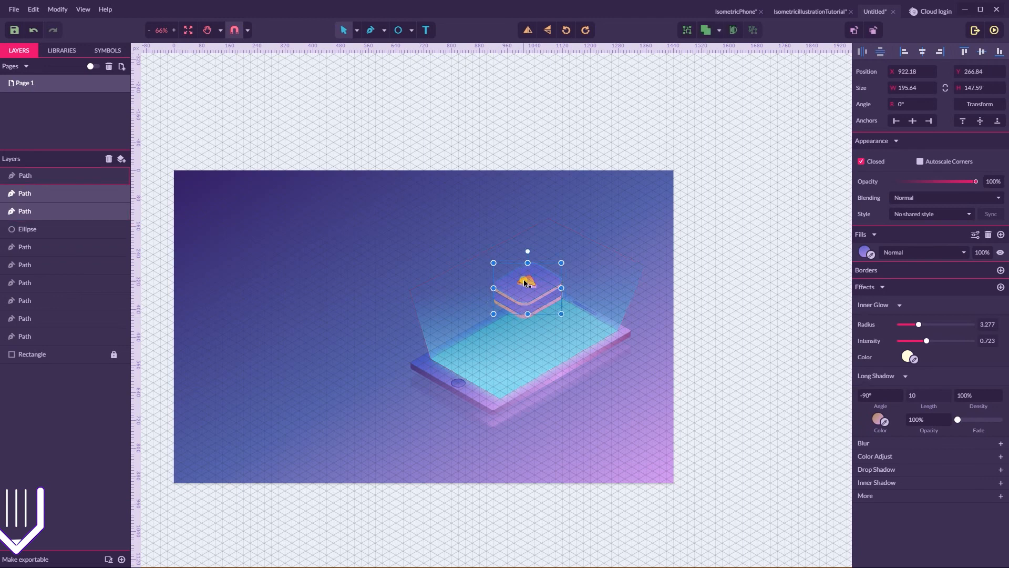
pyautogui.keyDown('shift'); pyautogui.click(528, 282); pyautogui.keyUp('shift')
pyautogui.moveTo(527, 292); pyautogui.dragTo(513, 304)
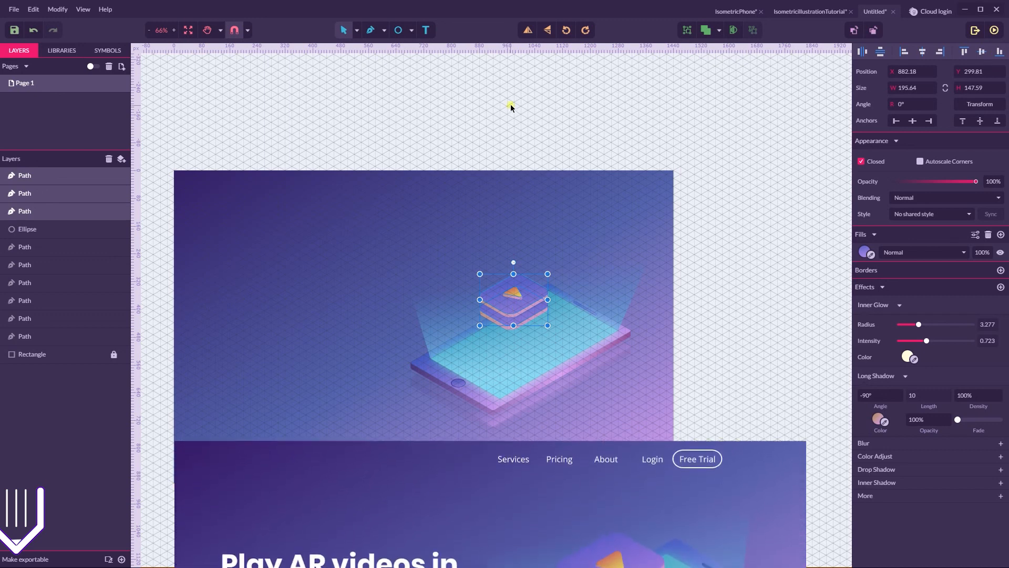
# Place two vertical guides, one through the stacked tiles and one in the left half of the page
pyautogui.moveTo(132, 127); pyautogui.dragTo(510, 135)
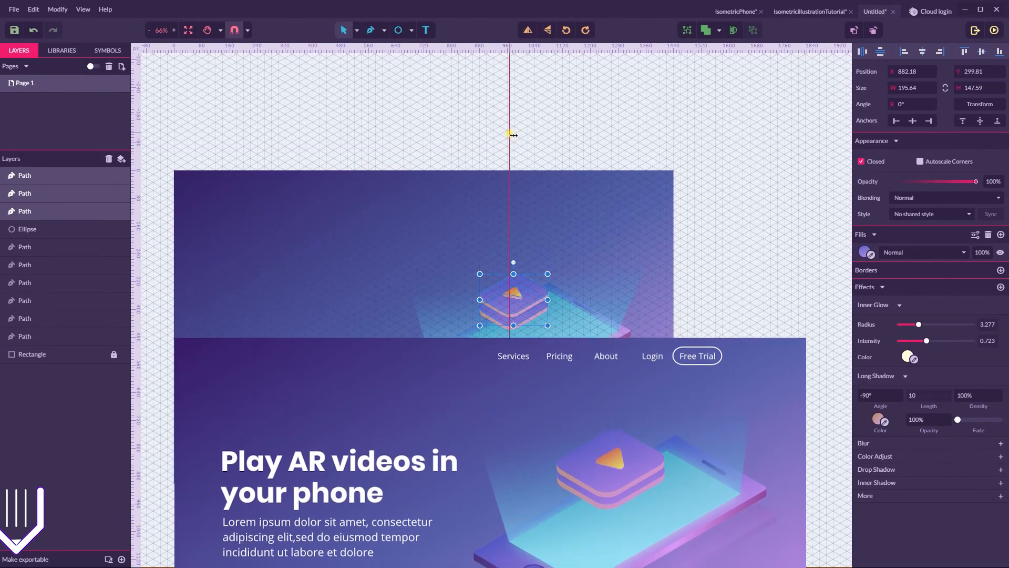
pyautogui.moveTo(245, 201); pyautogui.dragTo(307, 185)
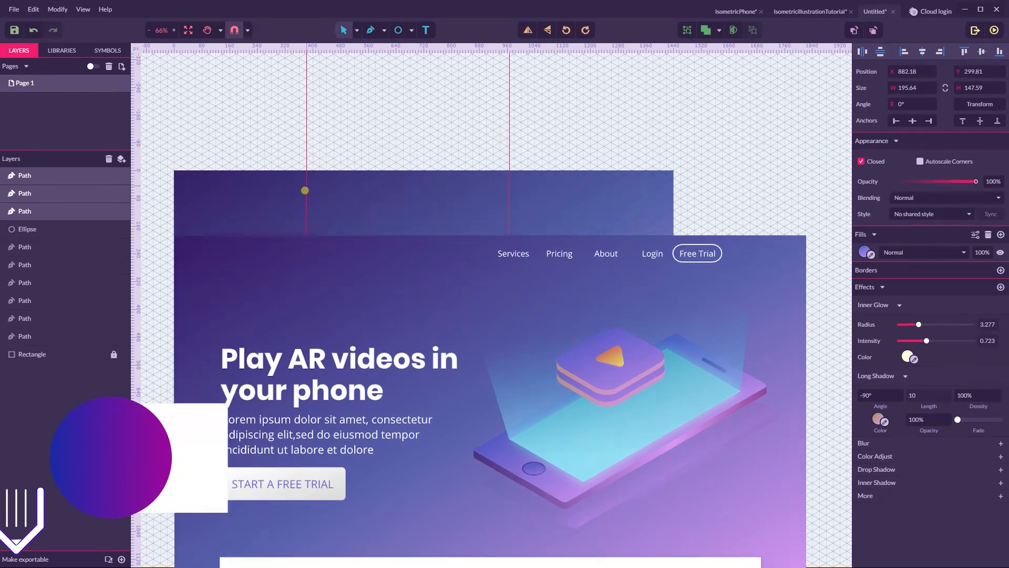
# Draw a placeholder rectangle of 400 by 80.83 px in the page's lower left area and delete it
pyautogui.click(411, 30)
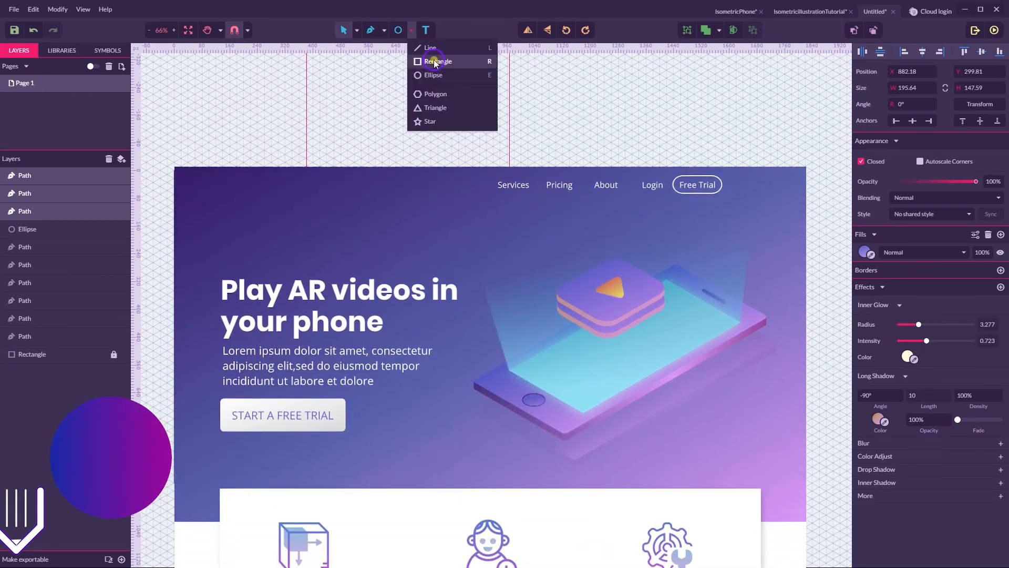
pyautogui.click(429, 62)
pyautogui.moveTo(223, 399); pyautogui.dragTo(362, 426)
pyautogui.moveTo(277, 411); pyautogui.dragTo(318, 406)
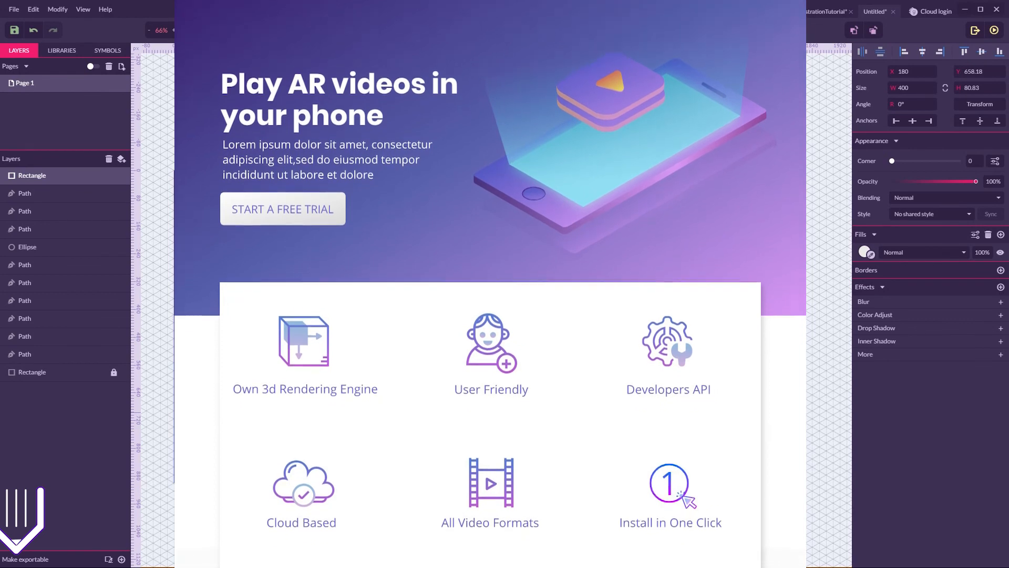
pyautogui.press('Delete')
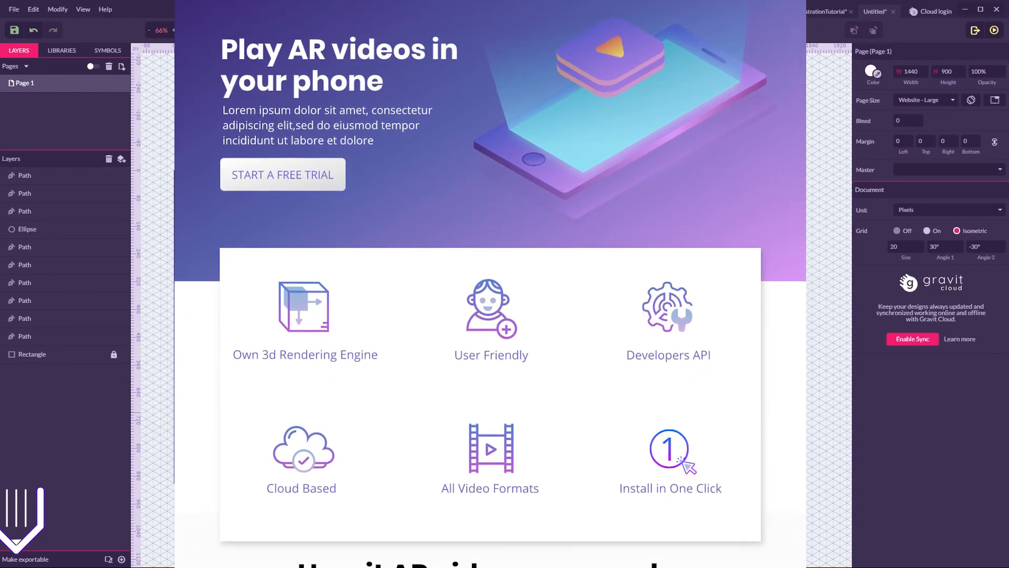